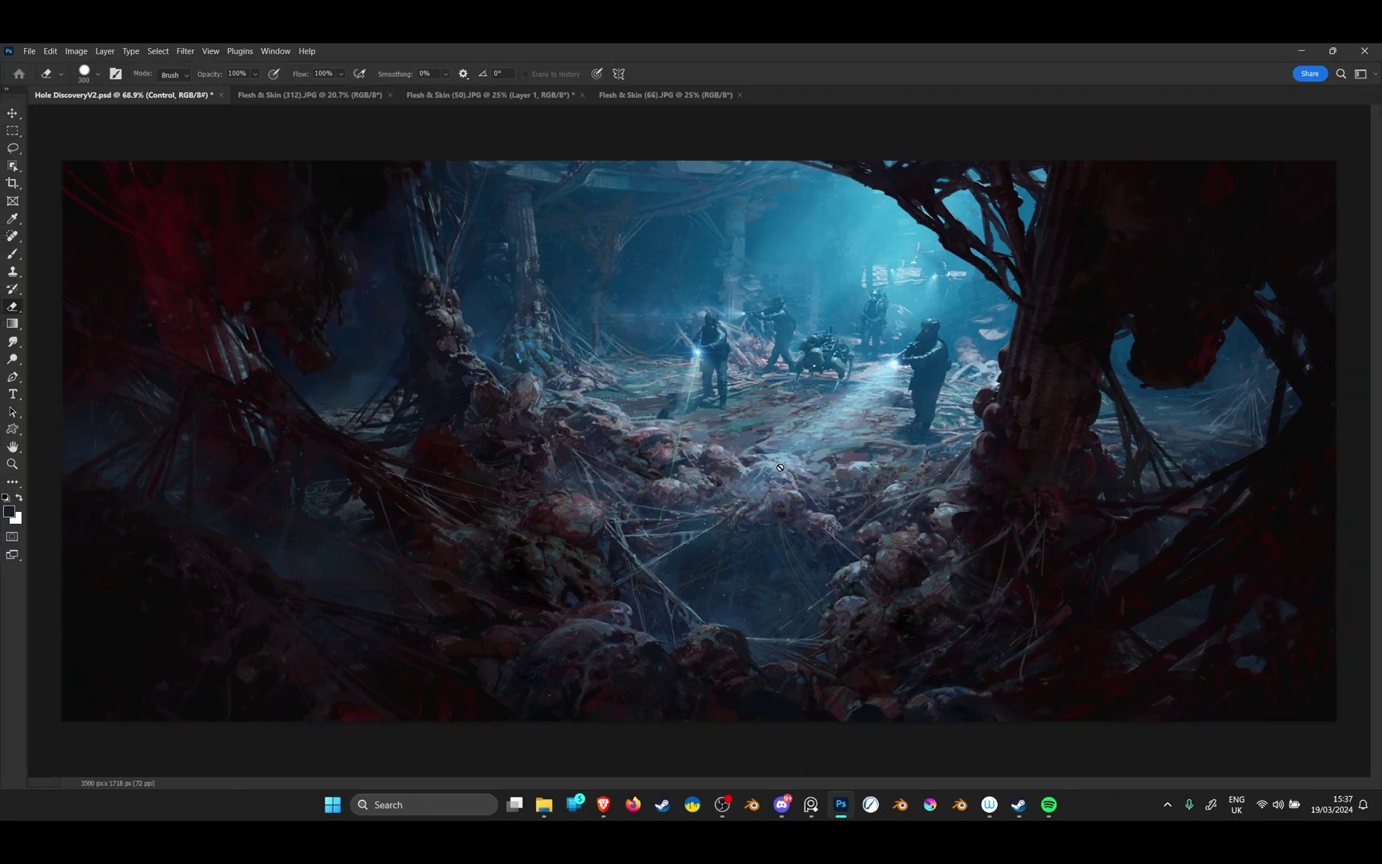
Toggle the visible copy layers and Layer 127 copy in the Control group to compare their contribution to the painting
scroll(718, 515, "down", 2)
scroll(805, 598, "up", 1)
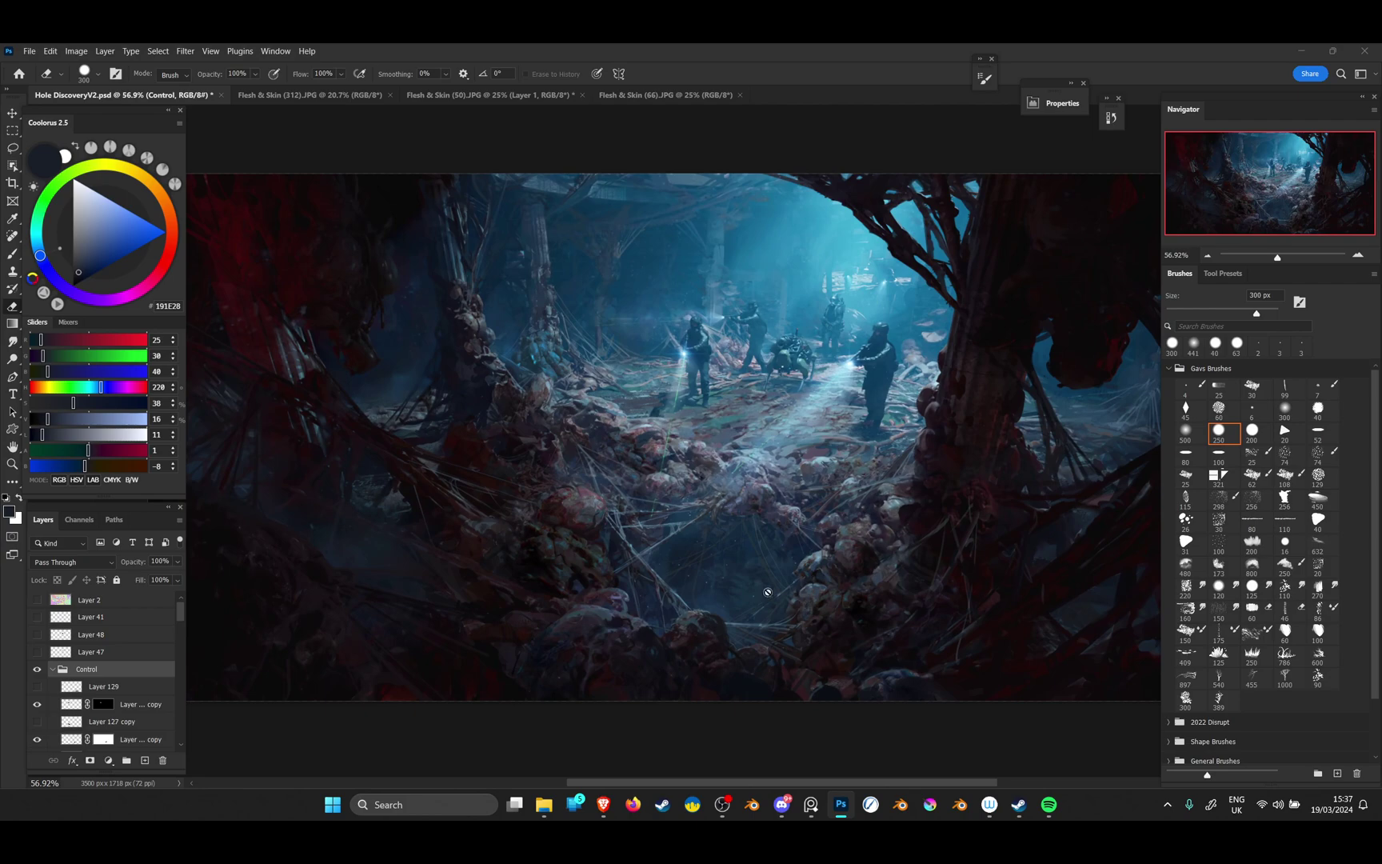
left_click(36, 705)
left_click(36, 704)
left_click(37, 740)
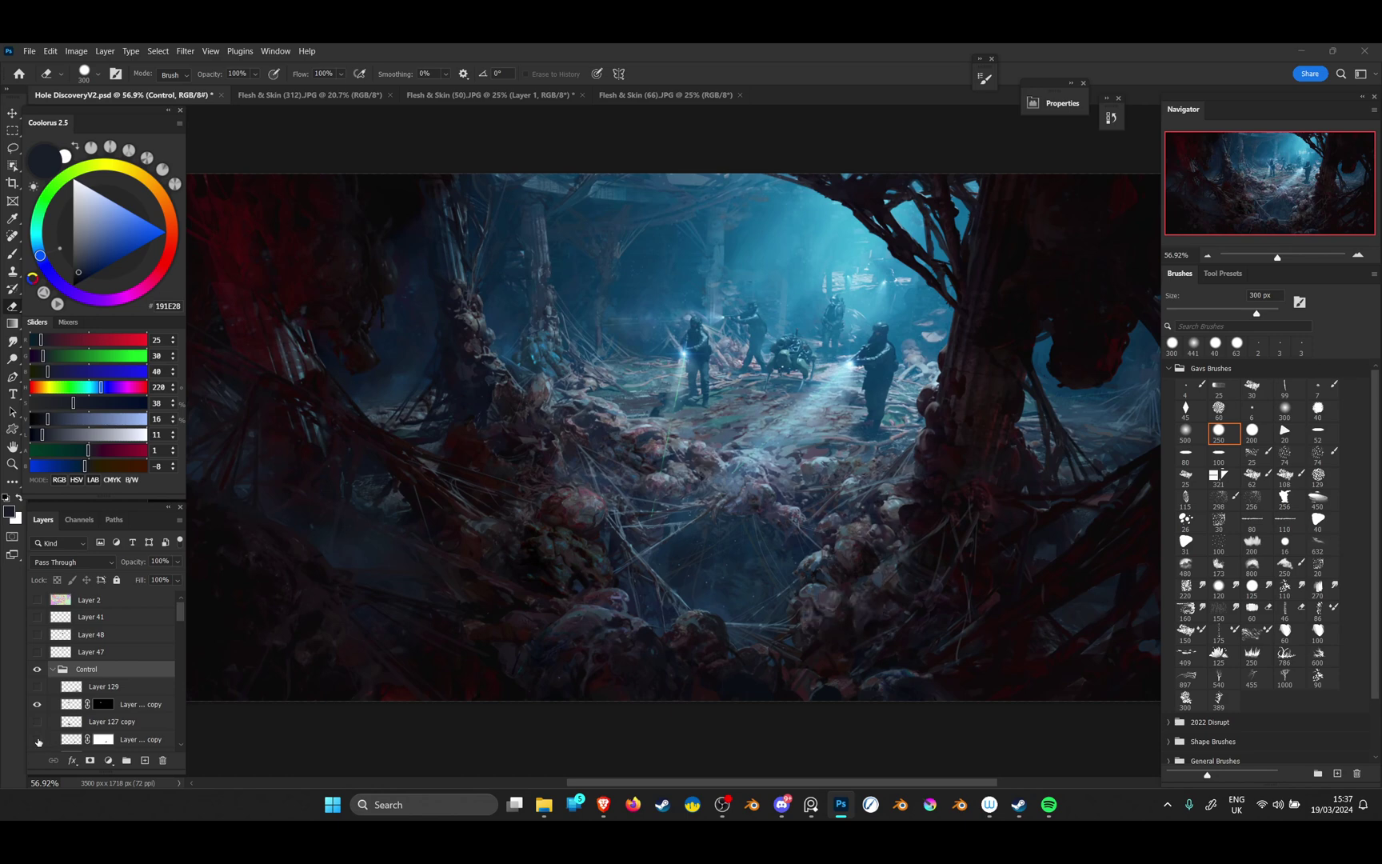
left_click(36, 740)
left_click(36, 723)
left_click(37, 722)
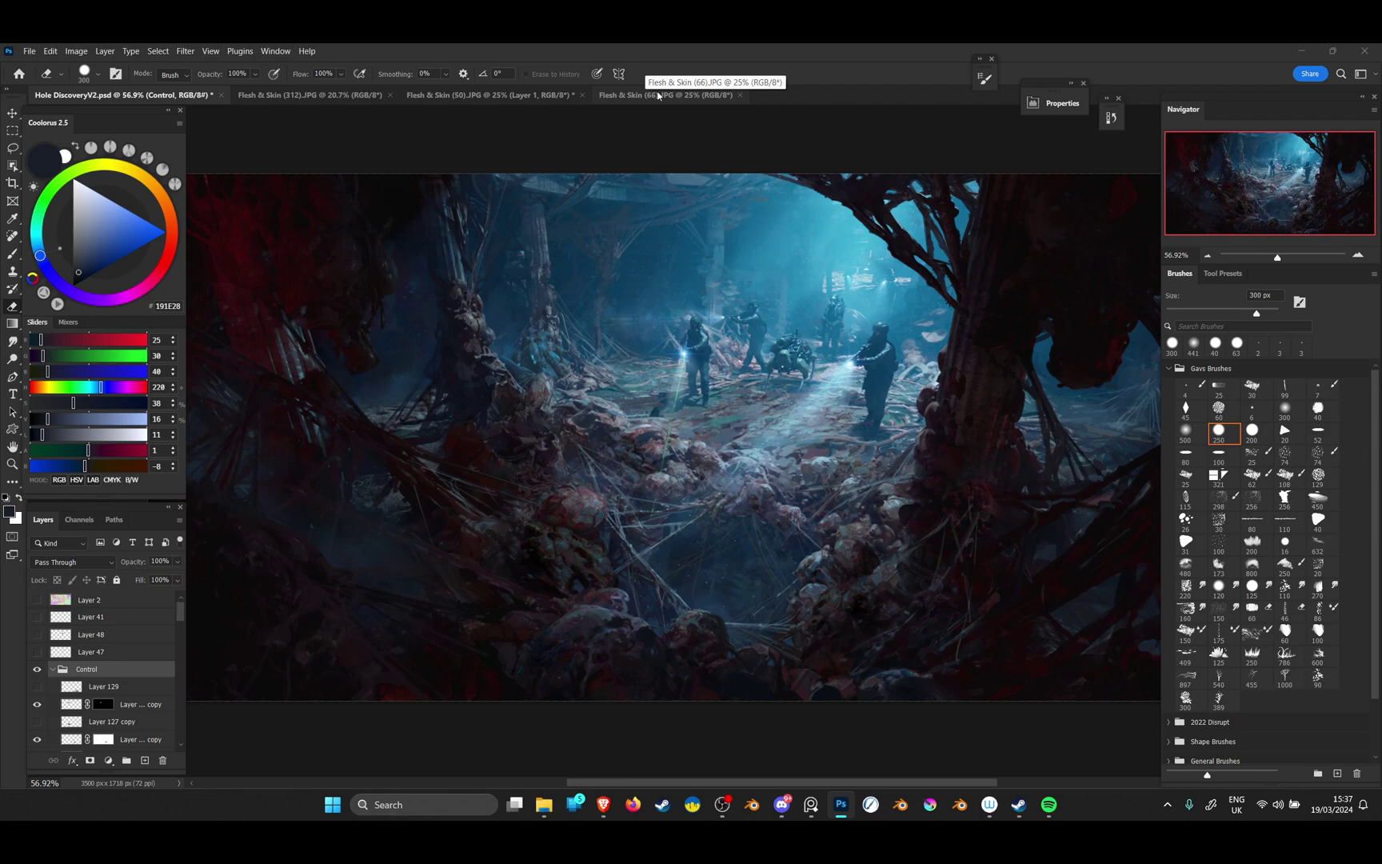
In the Flesh & Skin (312).JPG photo, select the bone's upper knob with Object Selection and extend the lower edge with the Lasso
left_click(658, 95)
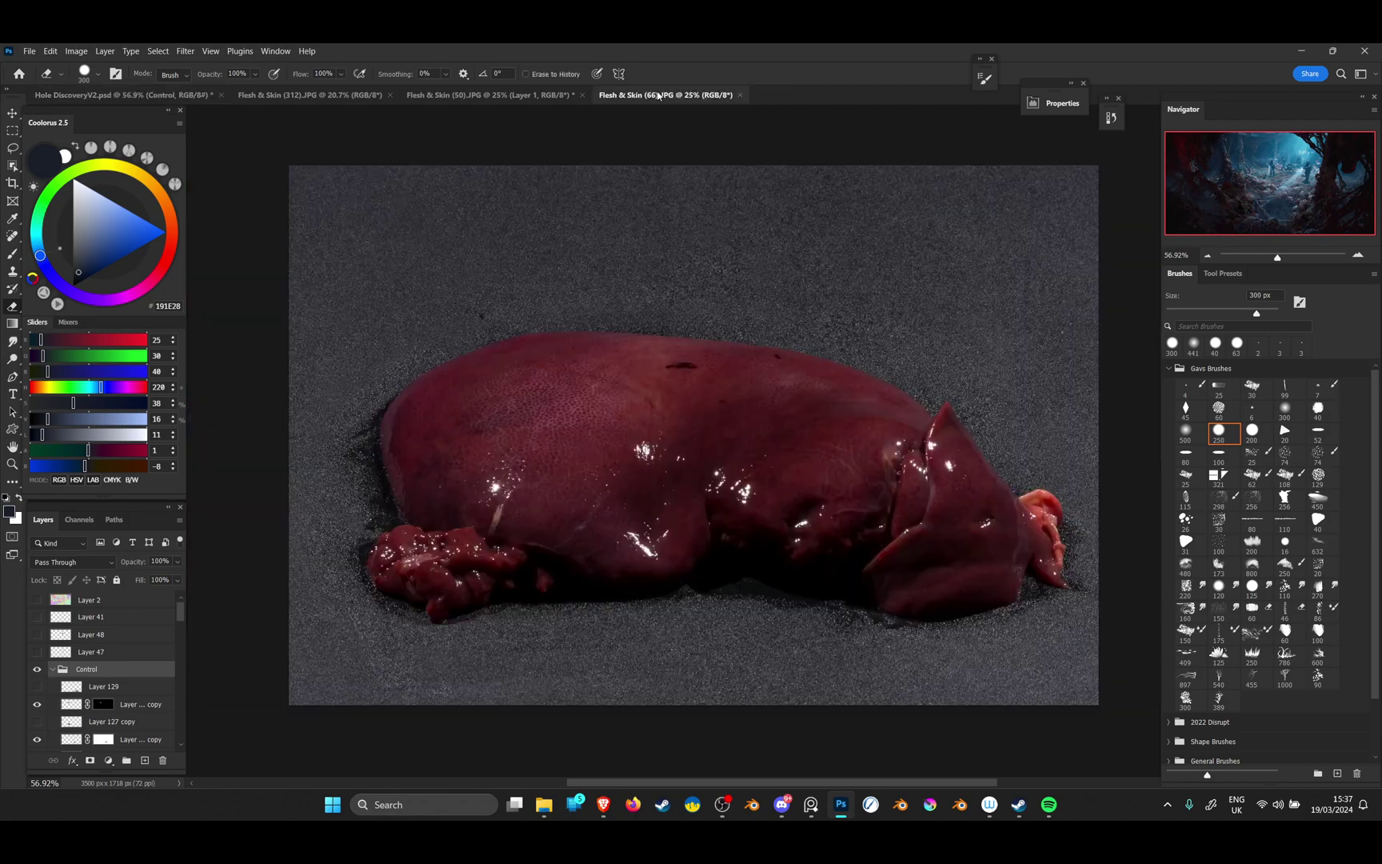
left_click(464, 97)
left_click(314, 96)
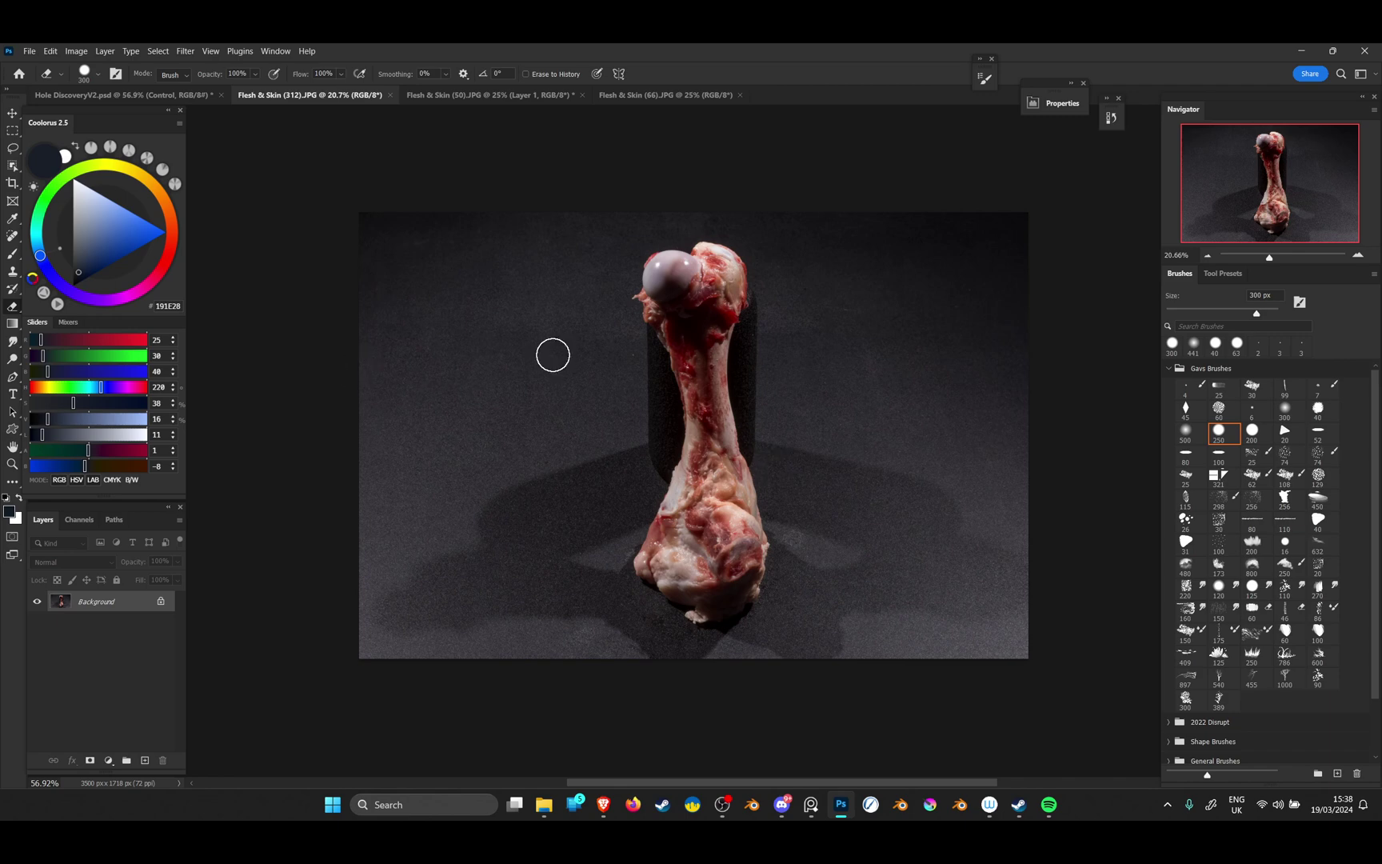
left_click(13, 165)
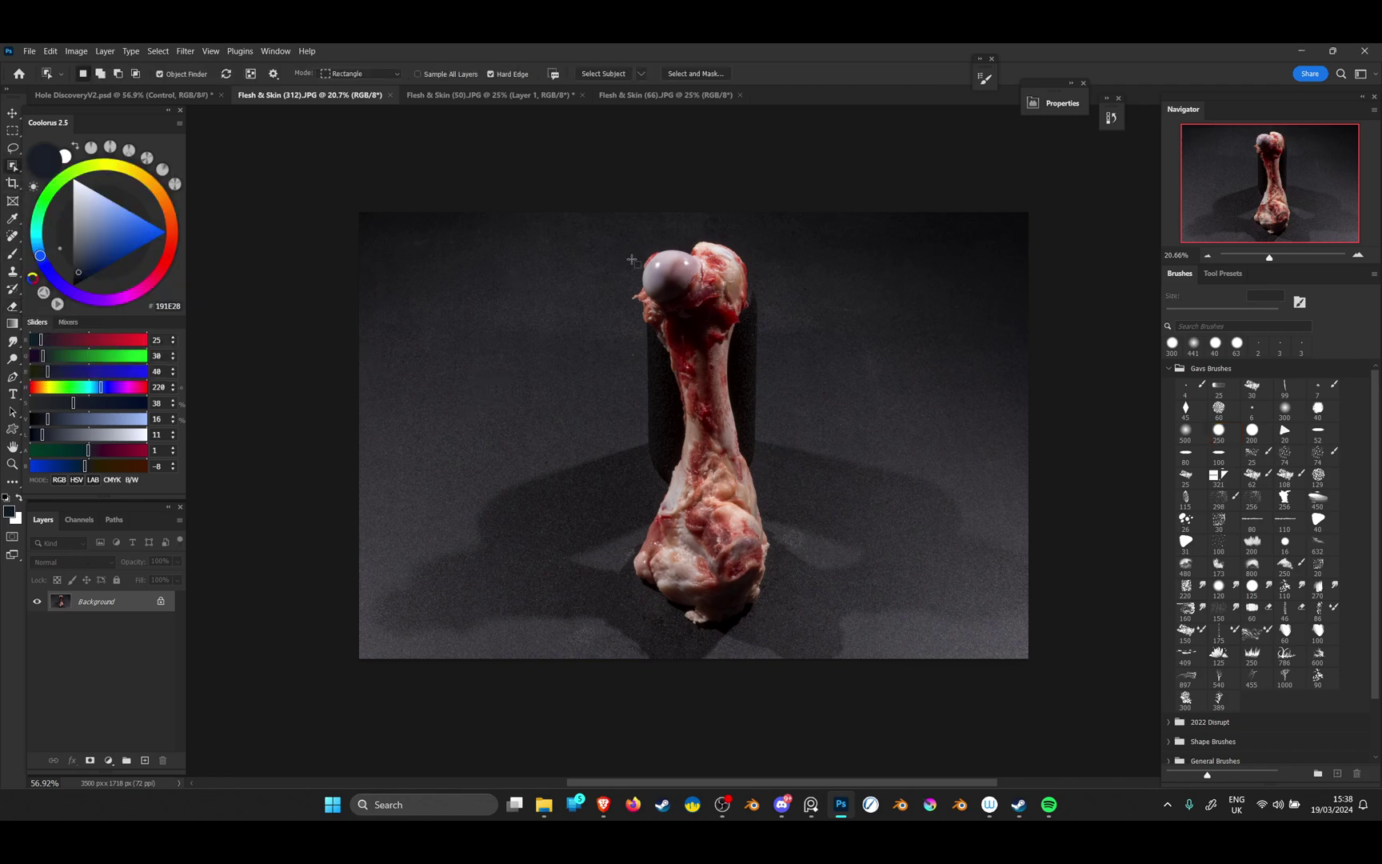
left_click_drag(602, 212, 788, 373)
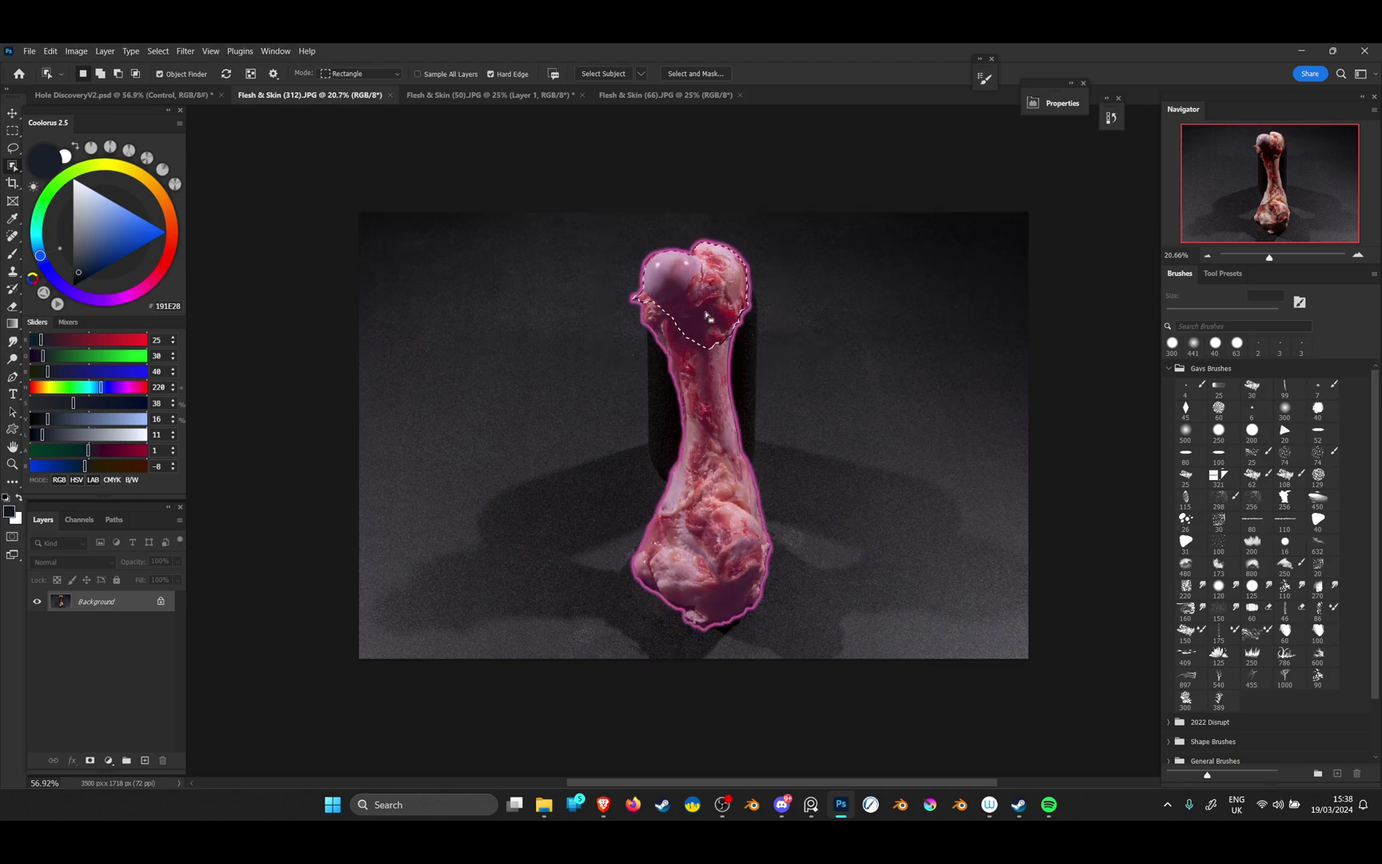
scroll(666, 318, "up", 2)
key("l")
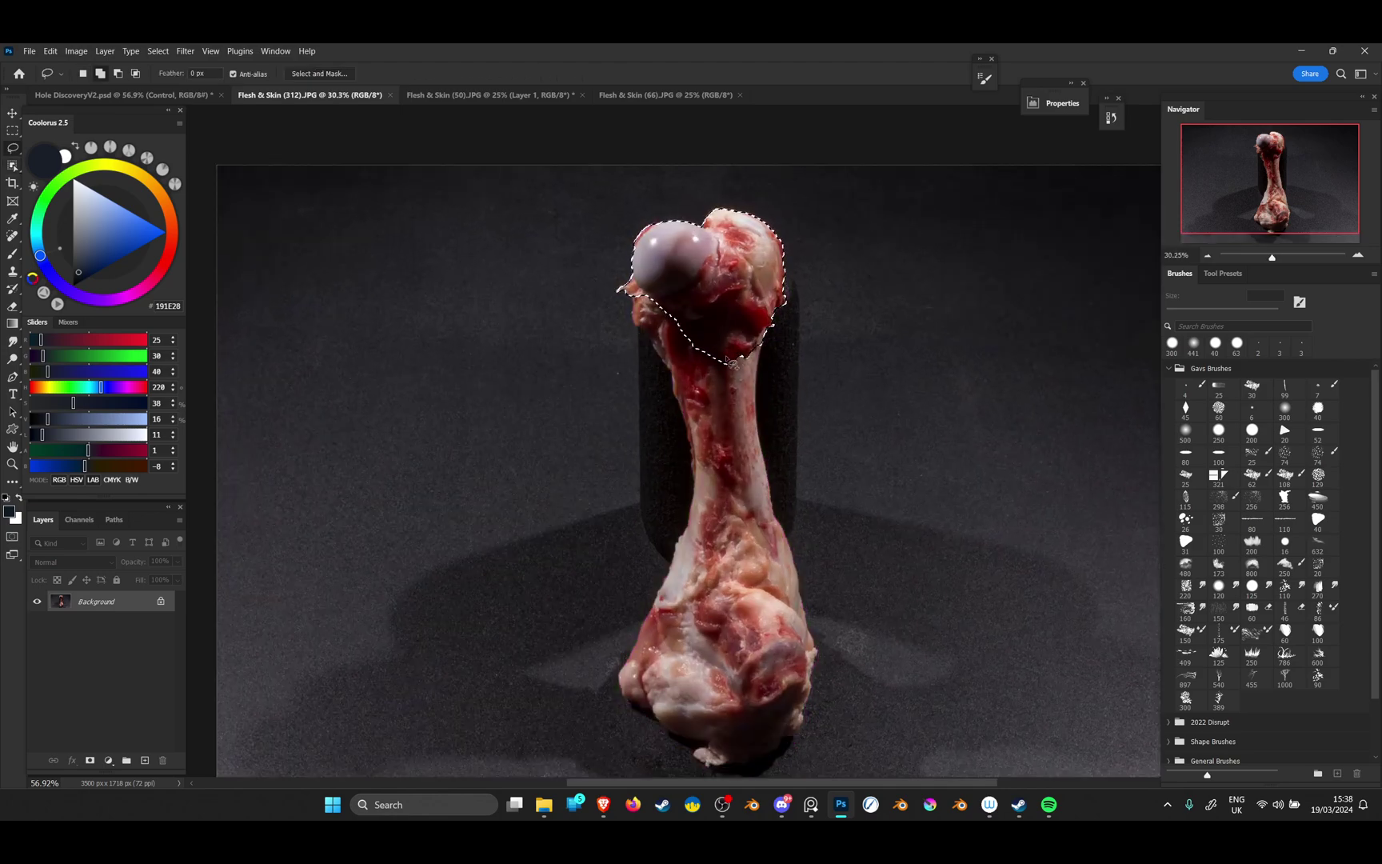
mouse_move(730, 358)
left_mouse_down()
mouse_move(690, 396)
mouse_move(634, 315)
left_mouse_up()
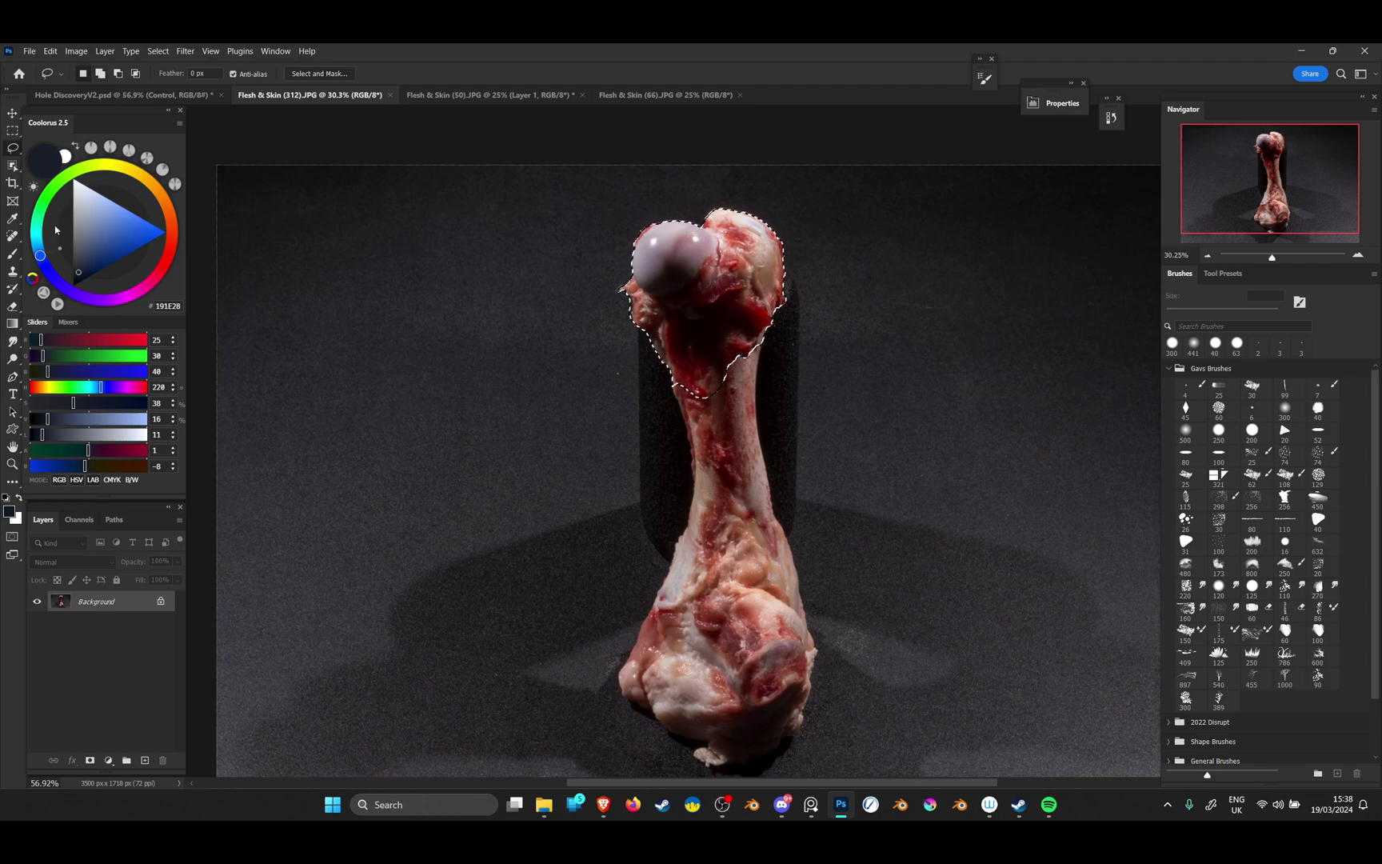
Put the selected upper knob of the bone on its own new layer
left_click(12, 165)
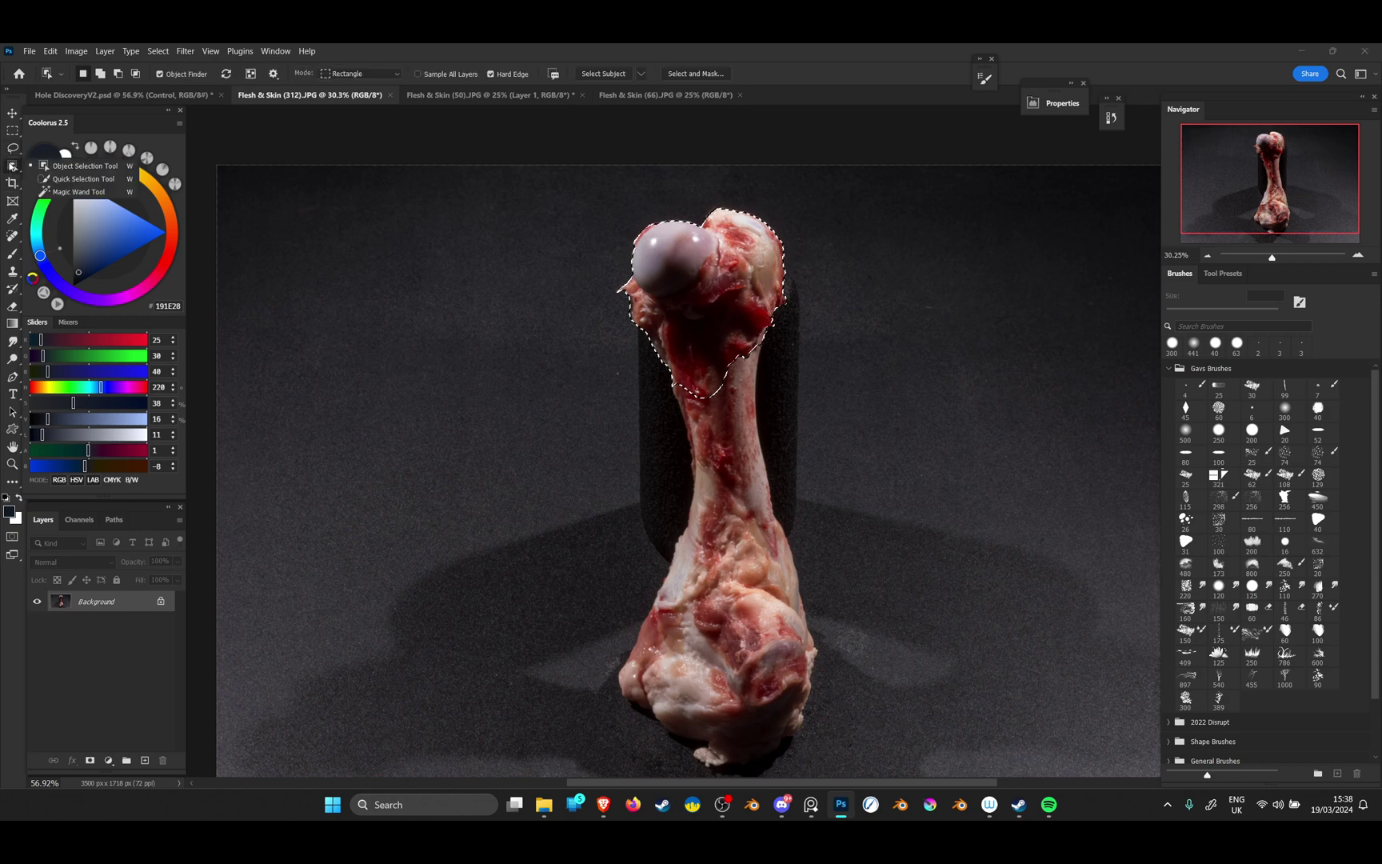
left_click(76, 166)
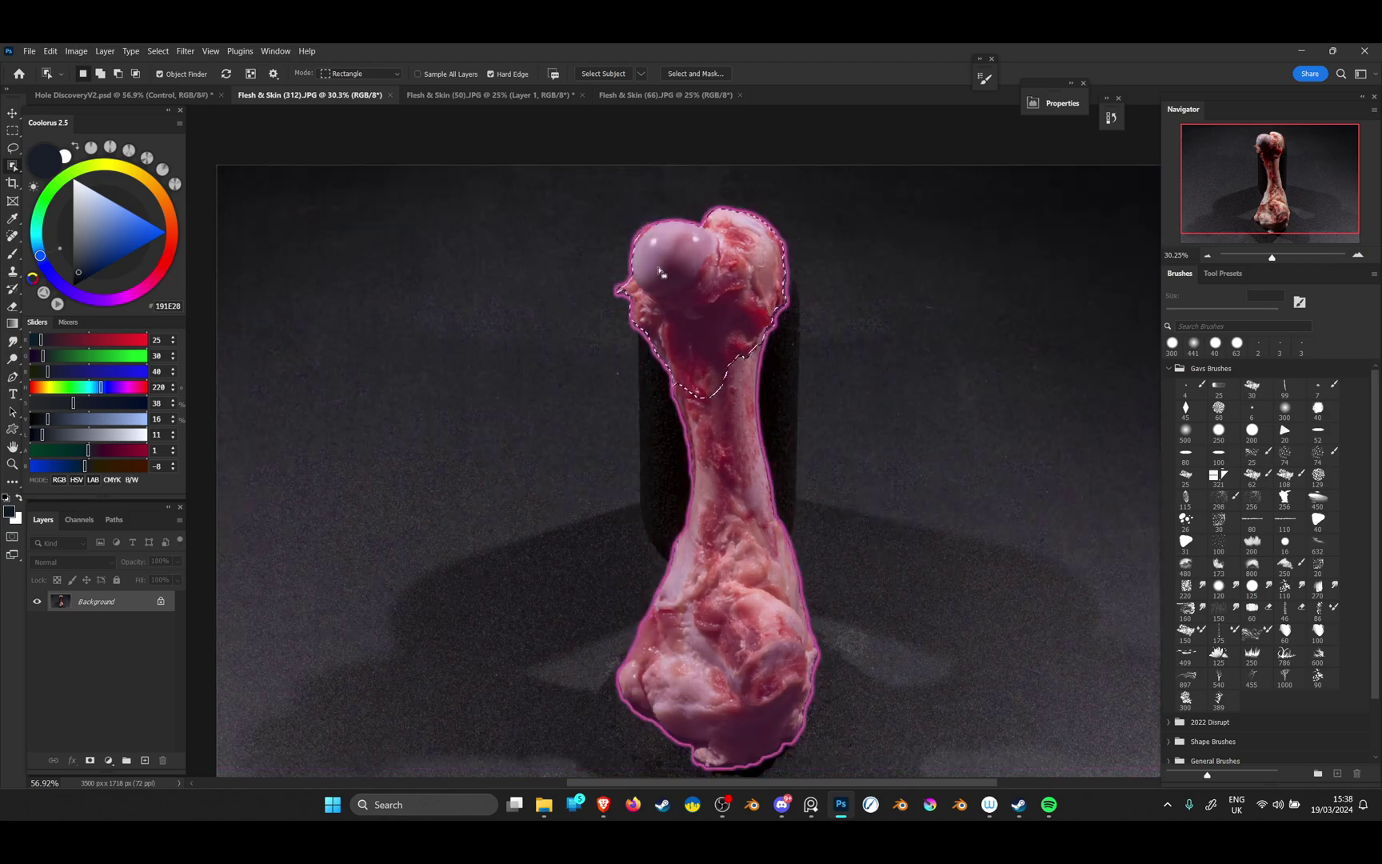
key("l")
right_click(703, 265)
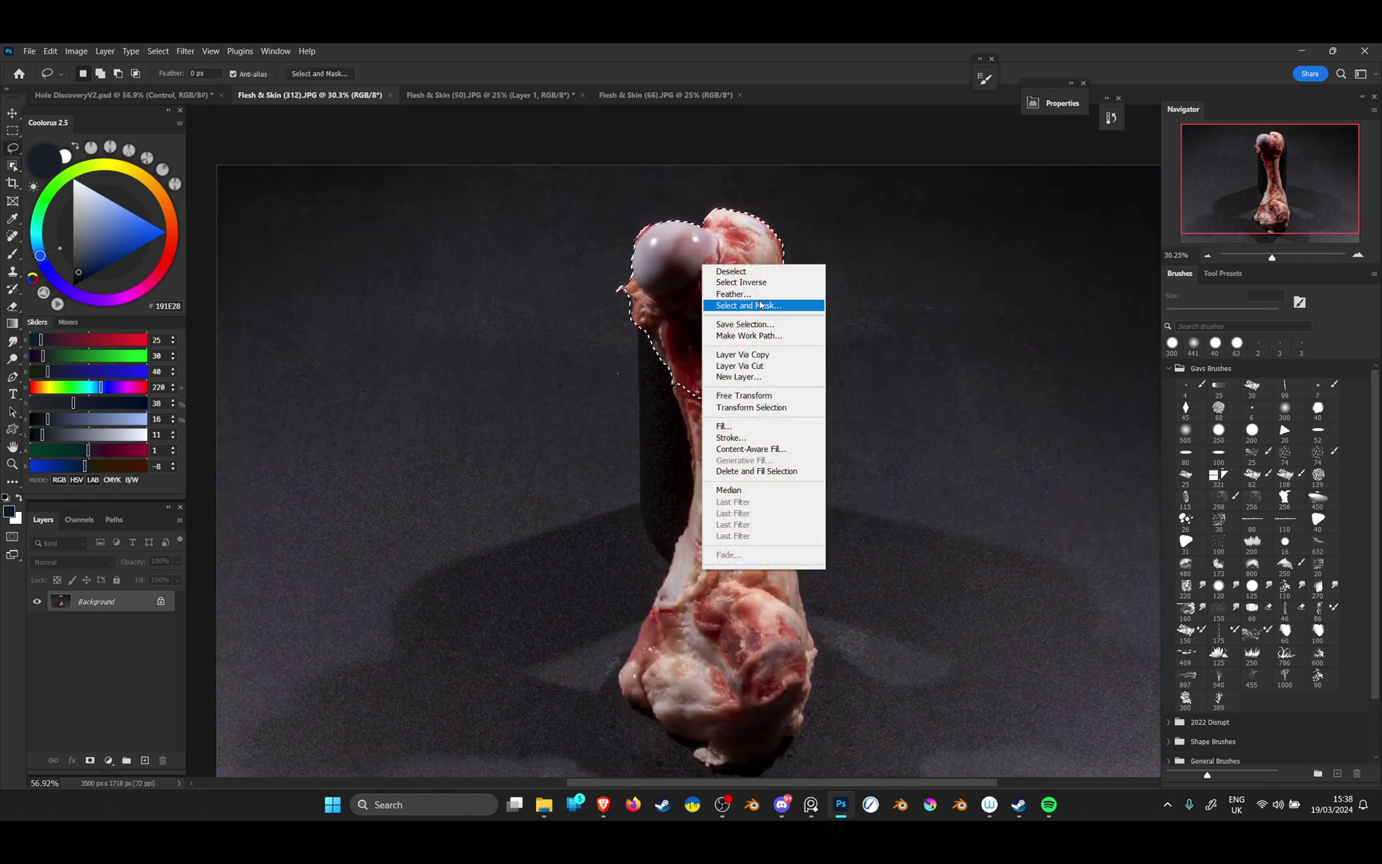
left_click(783, 366)
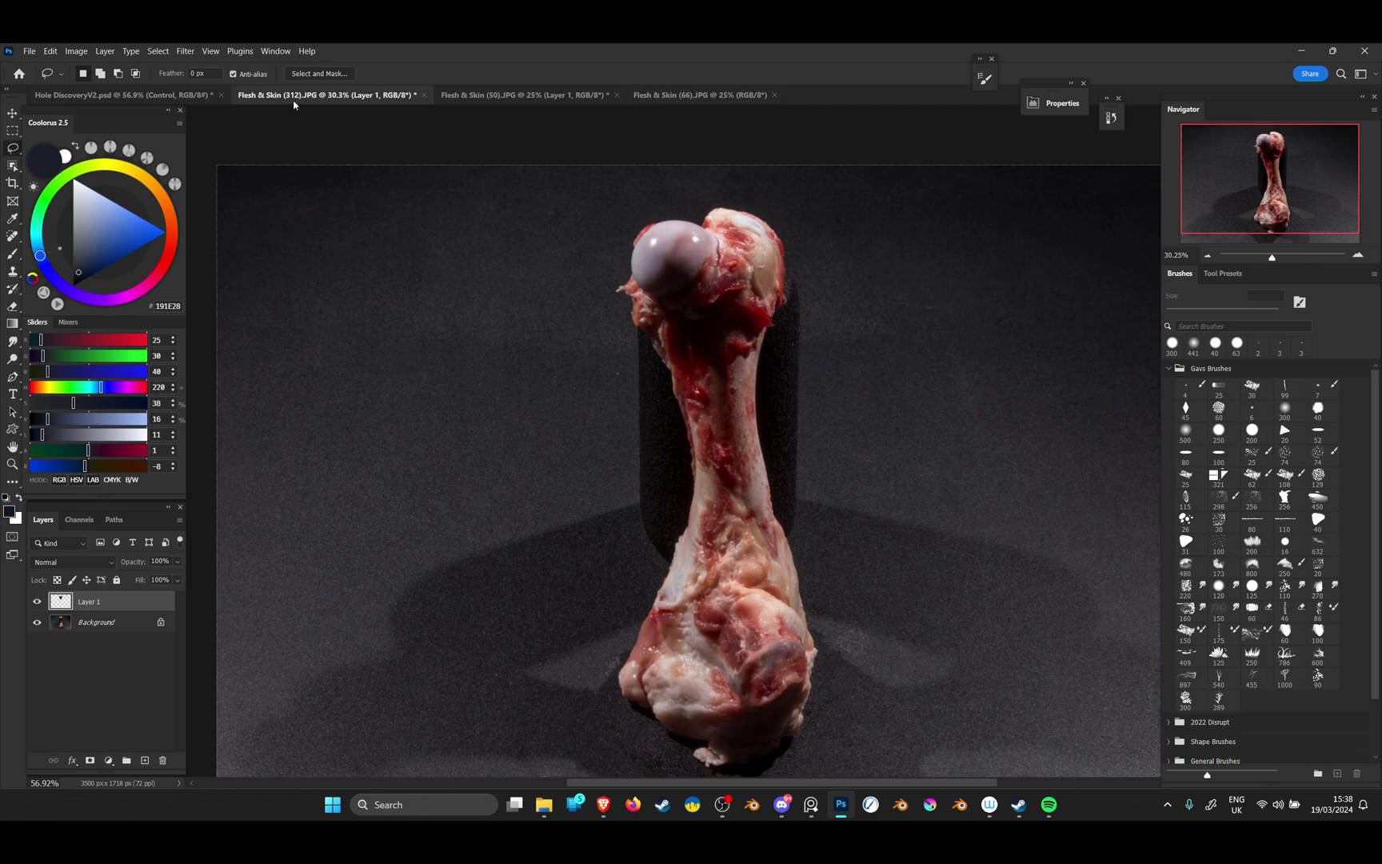
Float the bone photo's window and copy its knob layer into Hole DiscoveryV2.psd, directly above Layer 125 copy
left_click_drag(269, 103, 1030, 623)
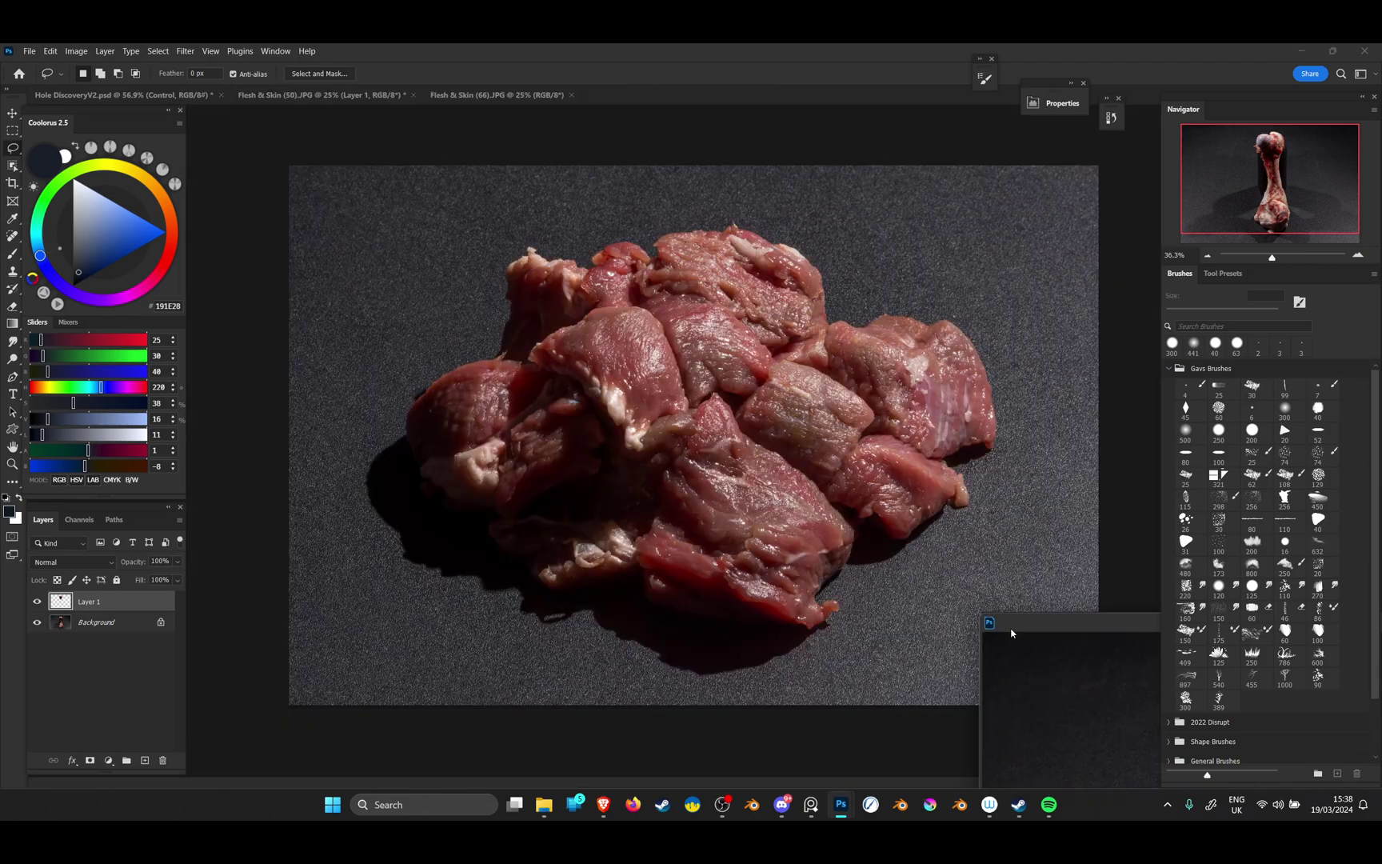
left_click(184, 95)
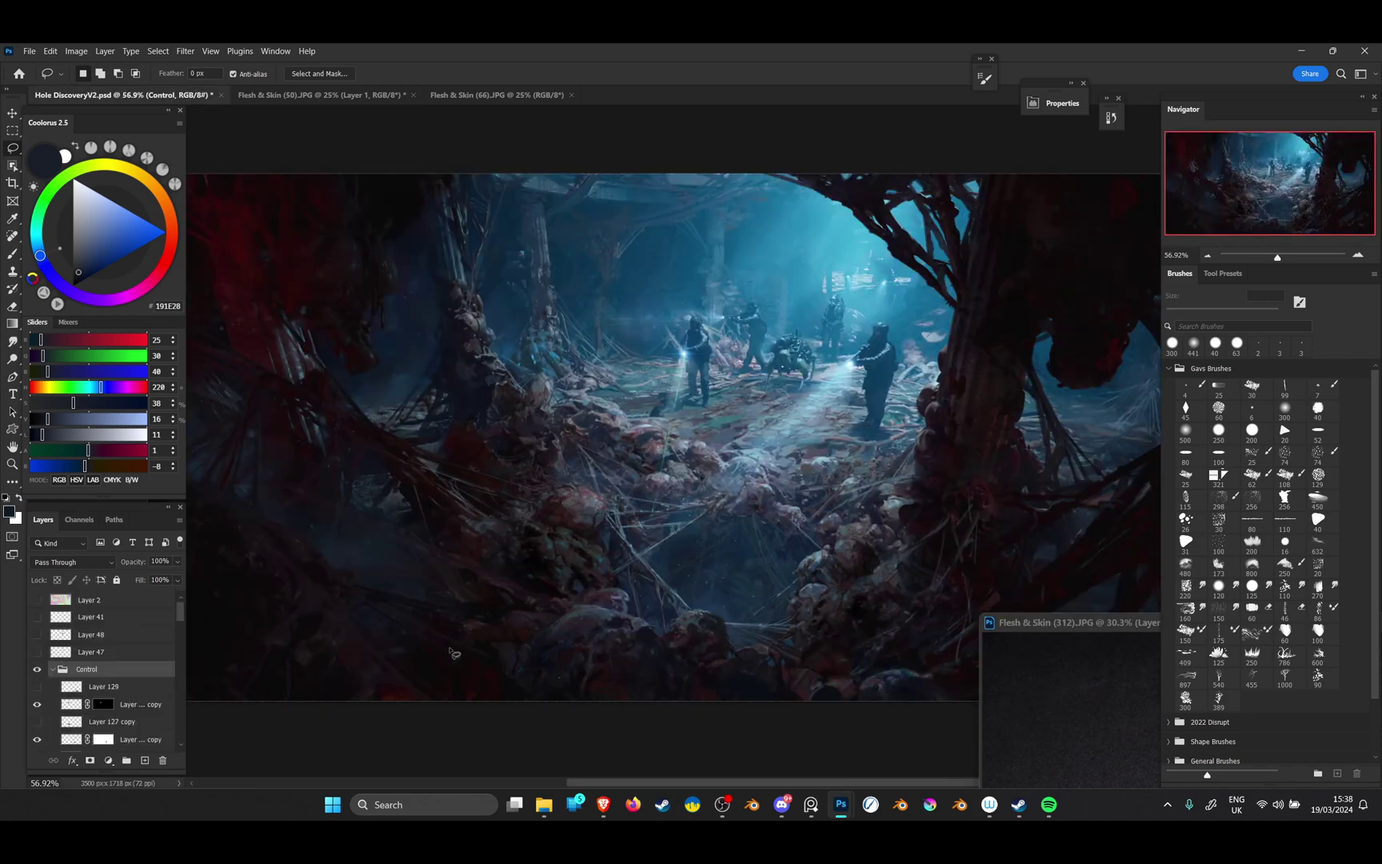
left_click(139, 712)
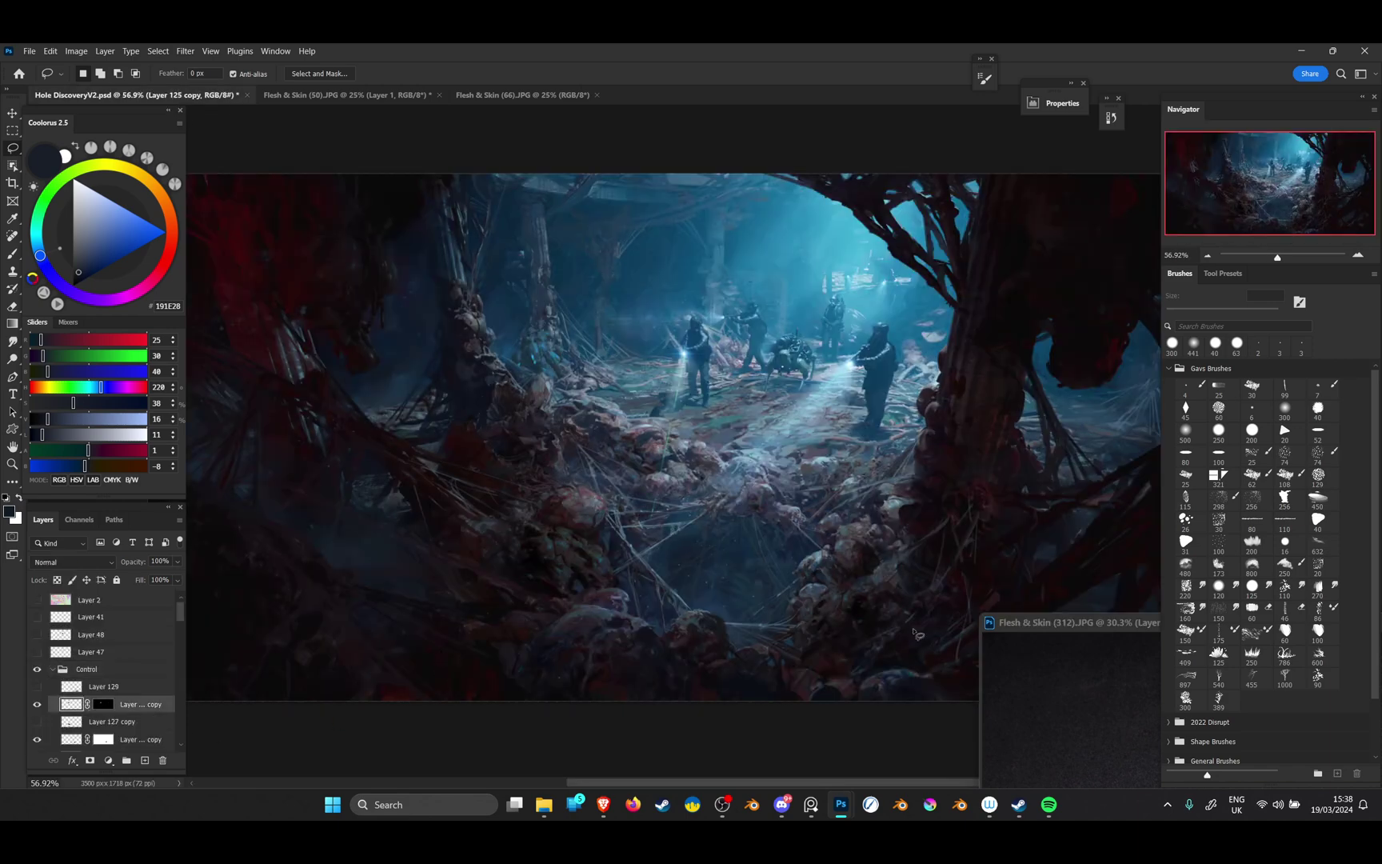
left_click(1122, 626)
left_click_drag(83, 600, 623, 458)
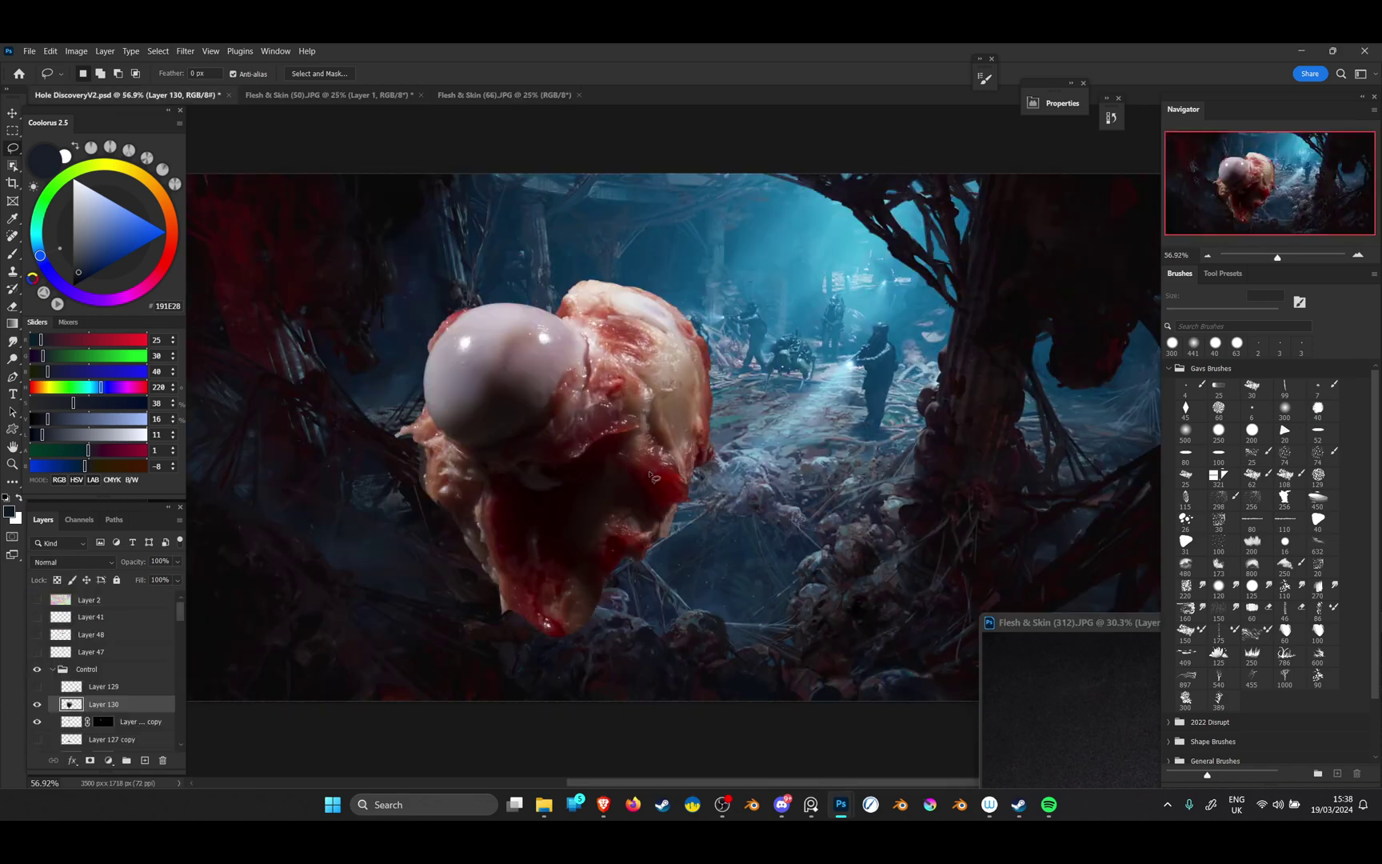
Scale the pasted bone knob down to about 16.3% and flip it horizontally
key("ctrl+t")
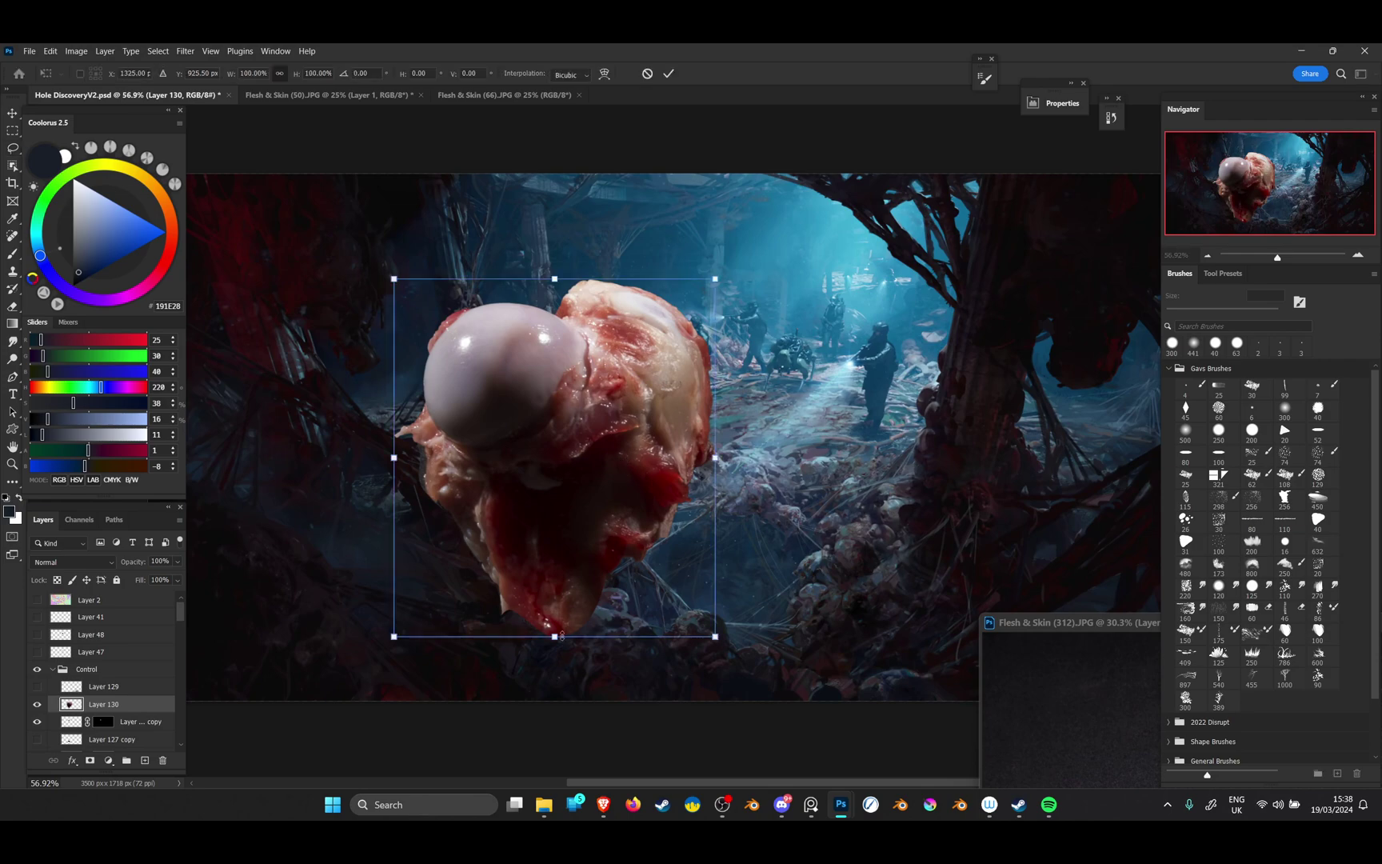
left_click_drag(554, 639, 549, 331)
left_click_drag(550, 328, 608, 418)
scroll(588, 500, "up", 3)
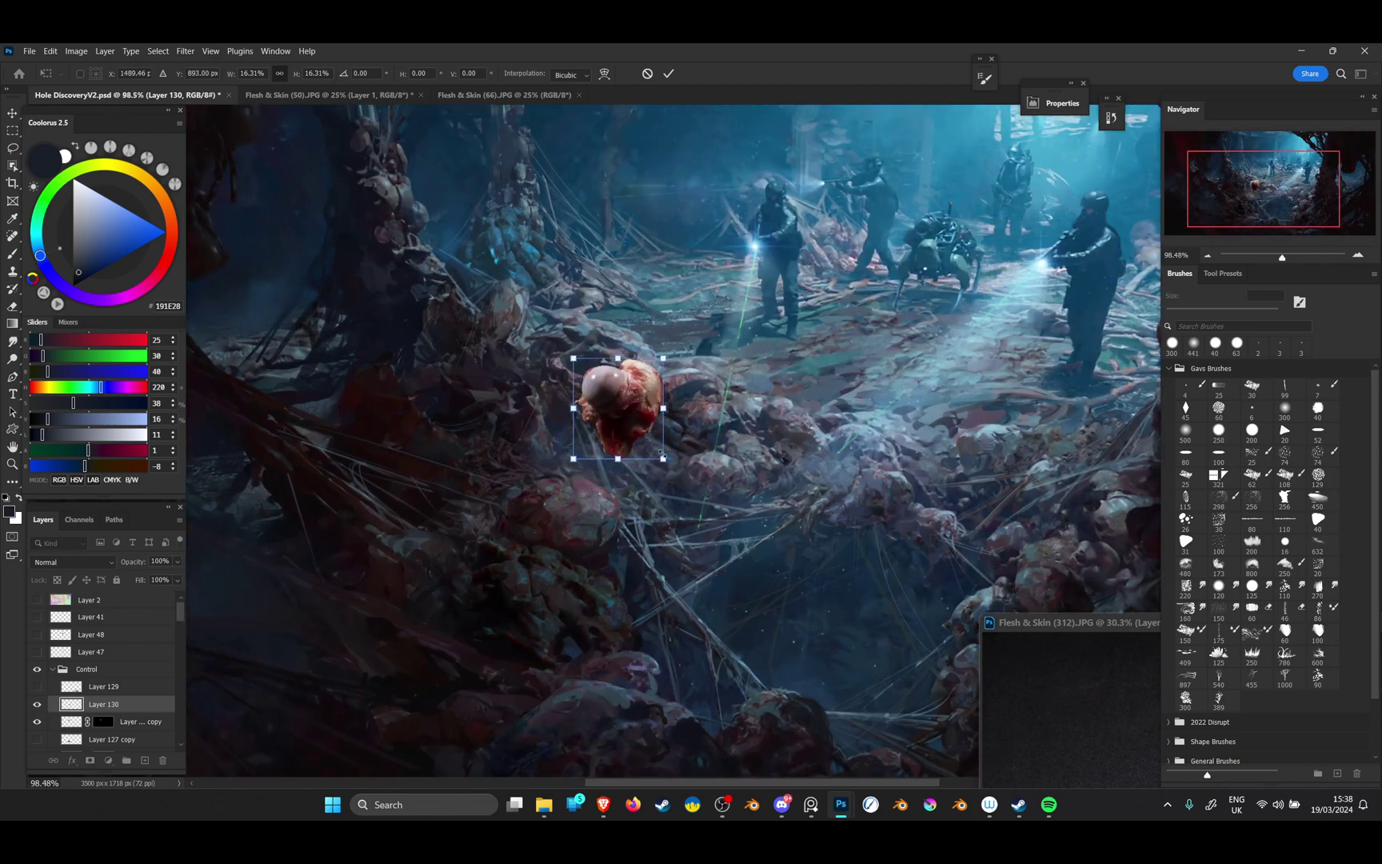
right_click(634, 438)
left_click(678, 714)
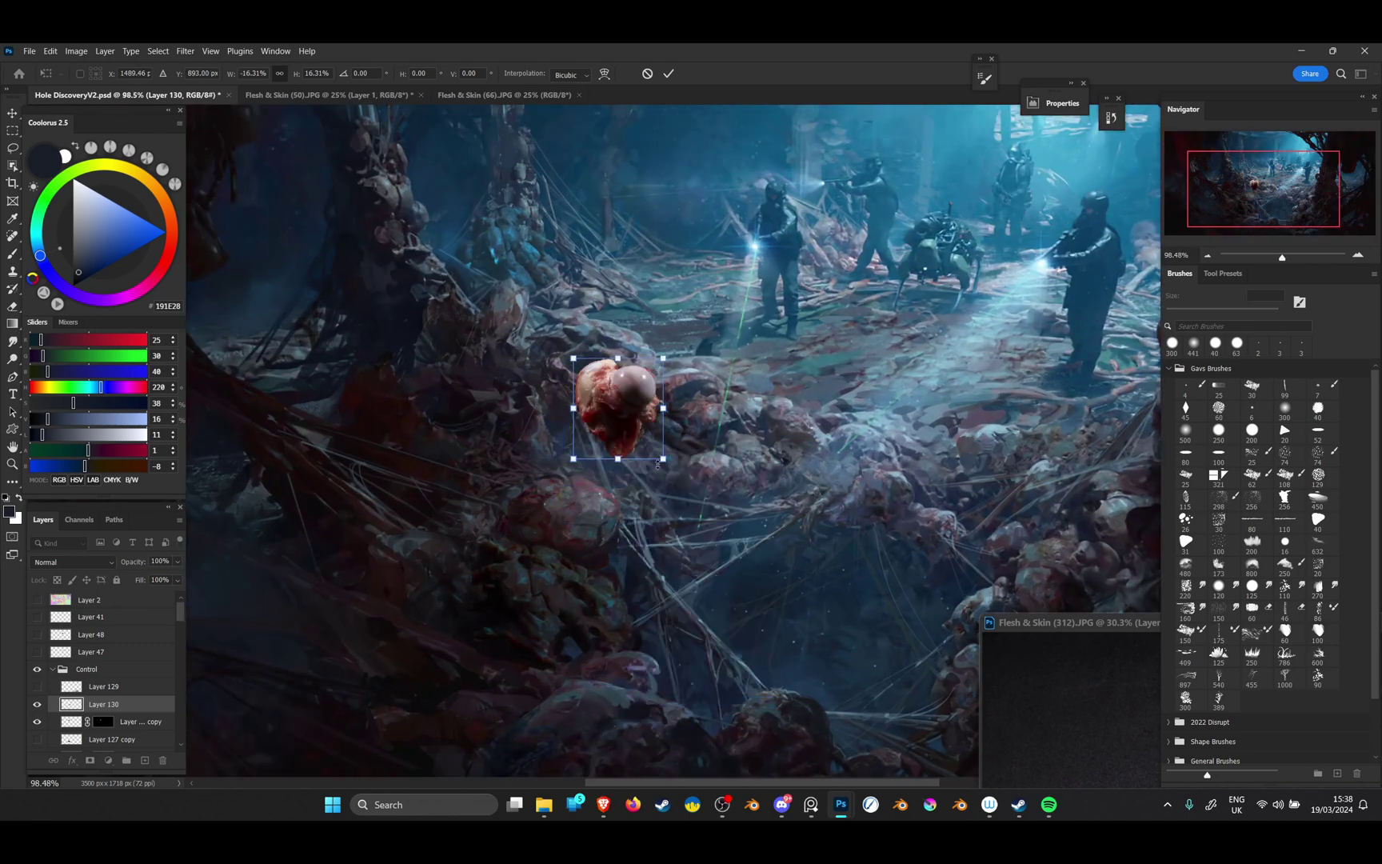
Shrink the bone knob further and move it down toward the lower right rim of the hole
left_click_drag(660, 464, 602, 441)
scroll(603, 440, "up", 5)
left_click_drag(575, 310, 705, 595)
scroll(560, 480, "down", 8)
scroll(608, 512, "up", 5)
scroll(771, 571, "up", 5)
scroll(770, 570, "up", 3)
Place the bone knob on the small flesh mound at the hole's right rim, flip it horizontally again and apply the transform
left_click_drag(687, 469, 816, 459)
right_click(827, 464)
left_click(899, 737)
mouse_move(871, 396)
left_mouse_down()
mouse_move(858, 419)
mouse_move(872, 403)
left_mouse_up()
left_click_drag(823, 448, 832, 439)
key("Return")
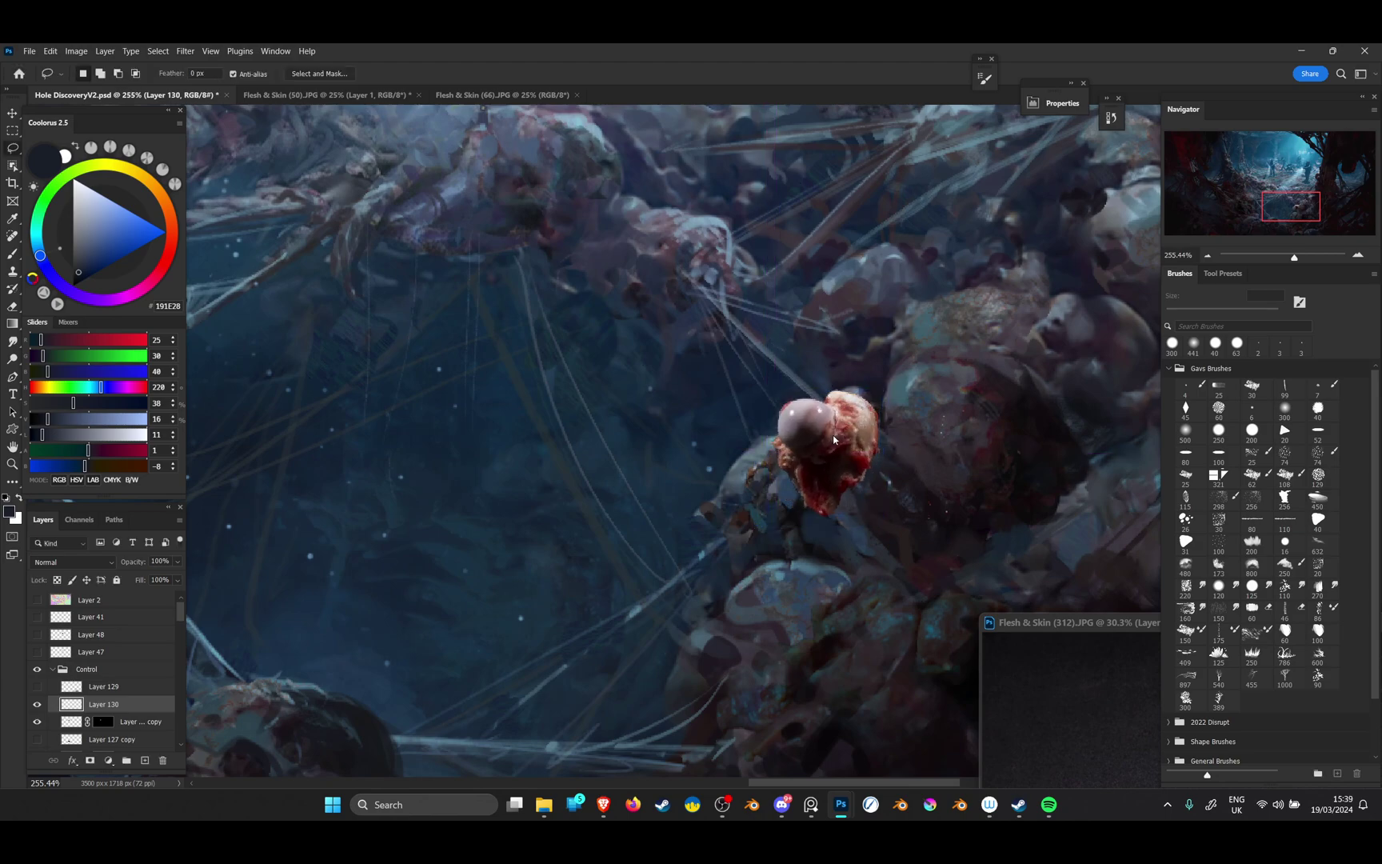
Start Match Color on the bone knob's layer with Hole DiscoveryV2.psd as the source image
scroll(770, 492, "down", 10)
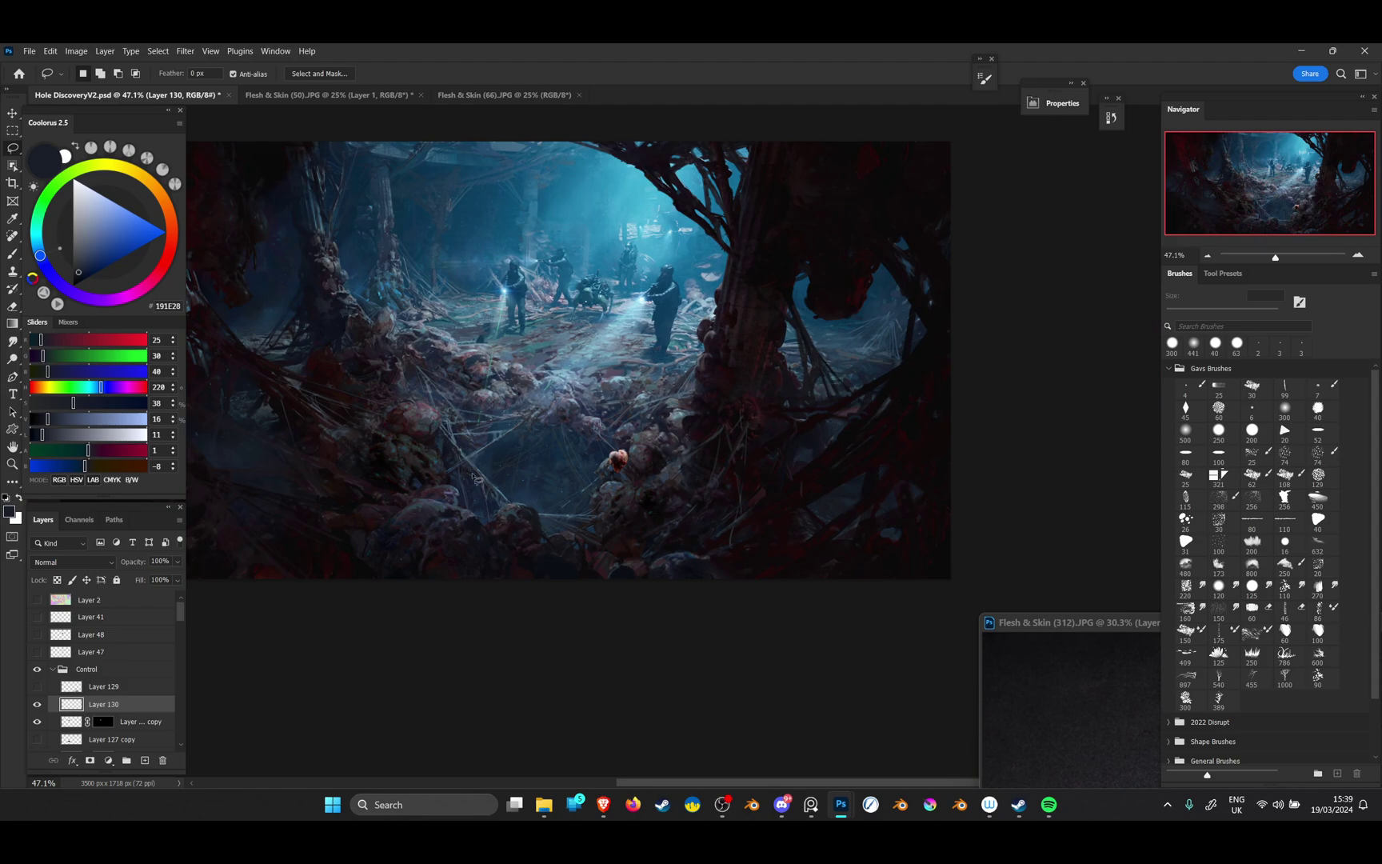
scroll(473, 480, "up", 3)
scroll(562, 499, "up", 5)
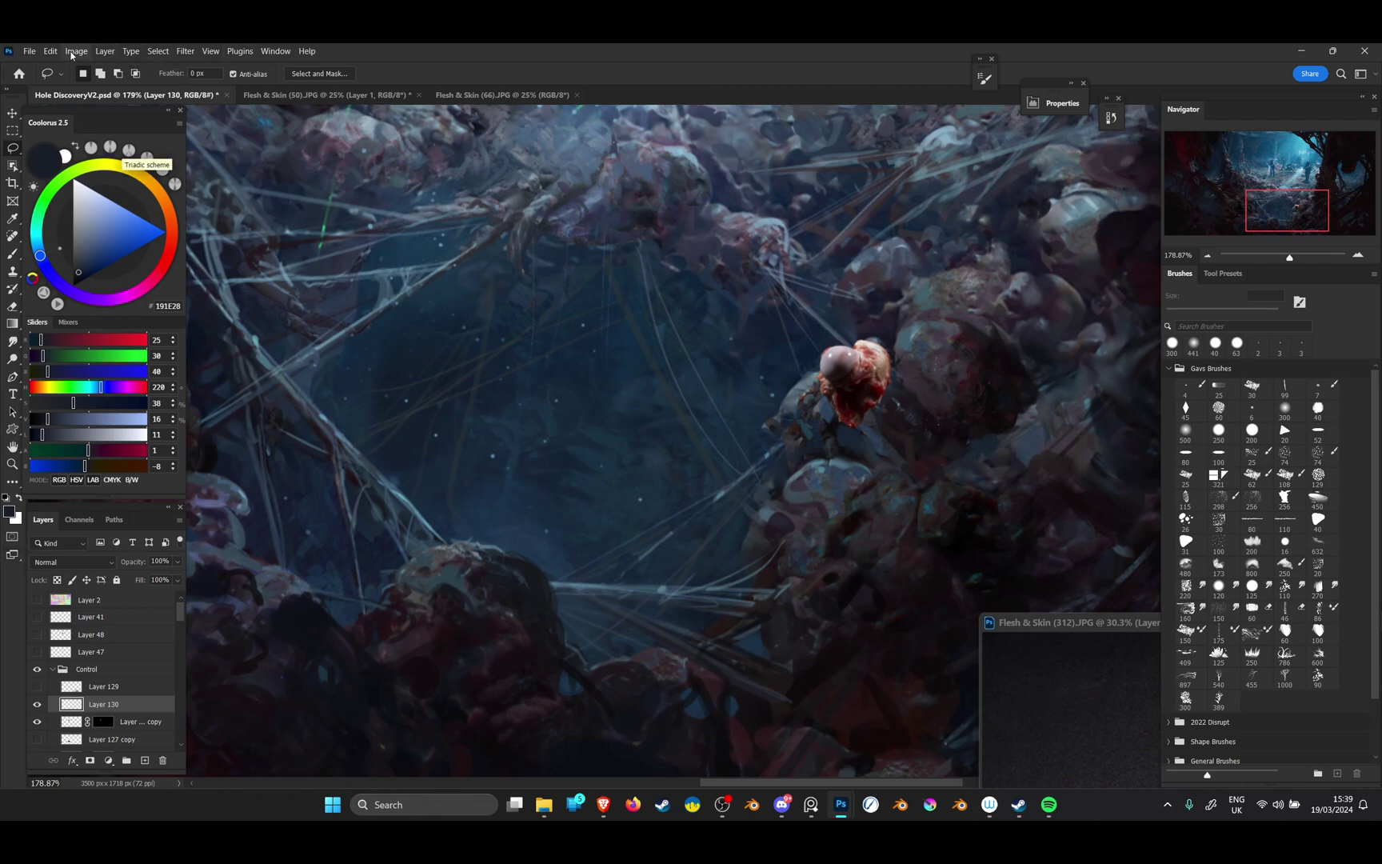
left_click(76, 52)
mouse_move(113, 89)
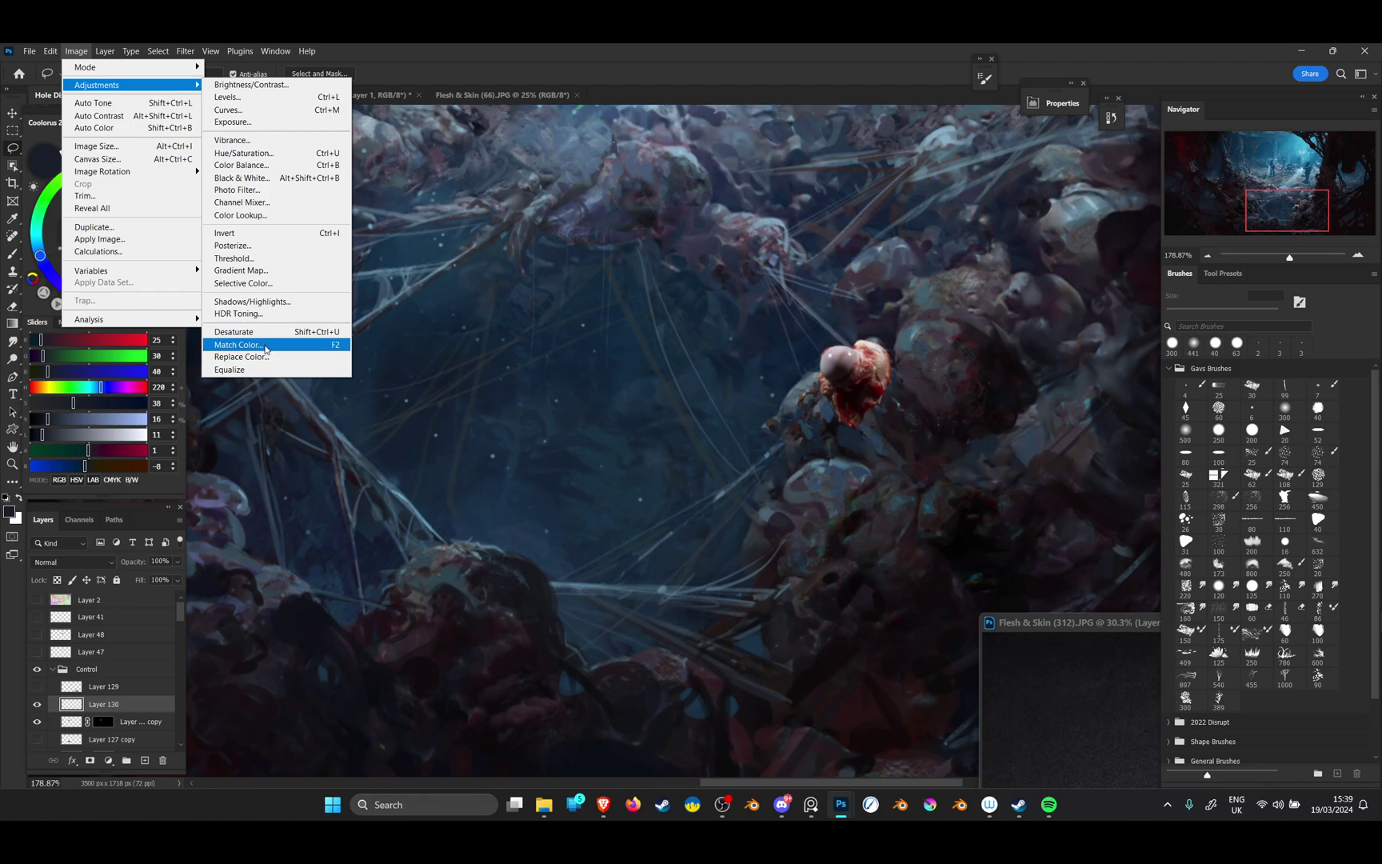
left_click(612, 64)
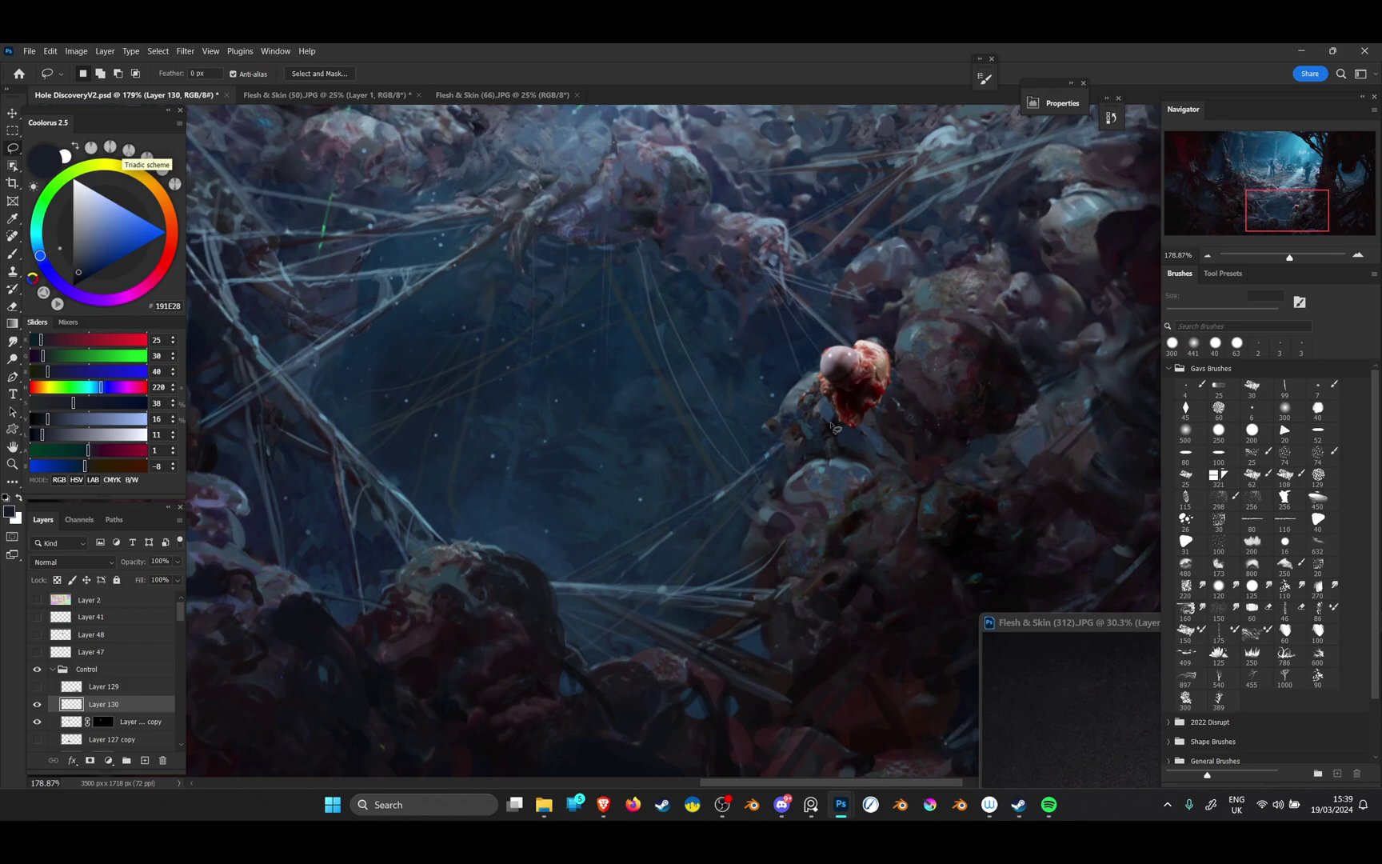
left_click_drag(1189, 367, 510, 223)
left_click(460, 499)
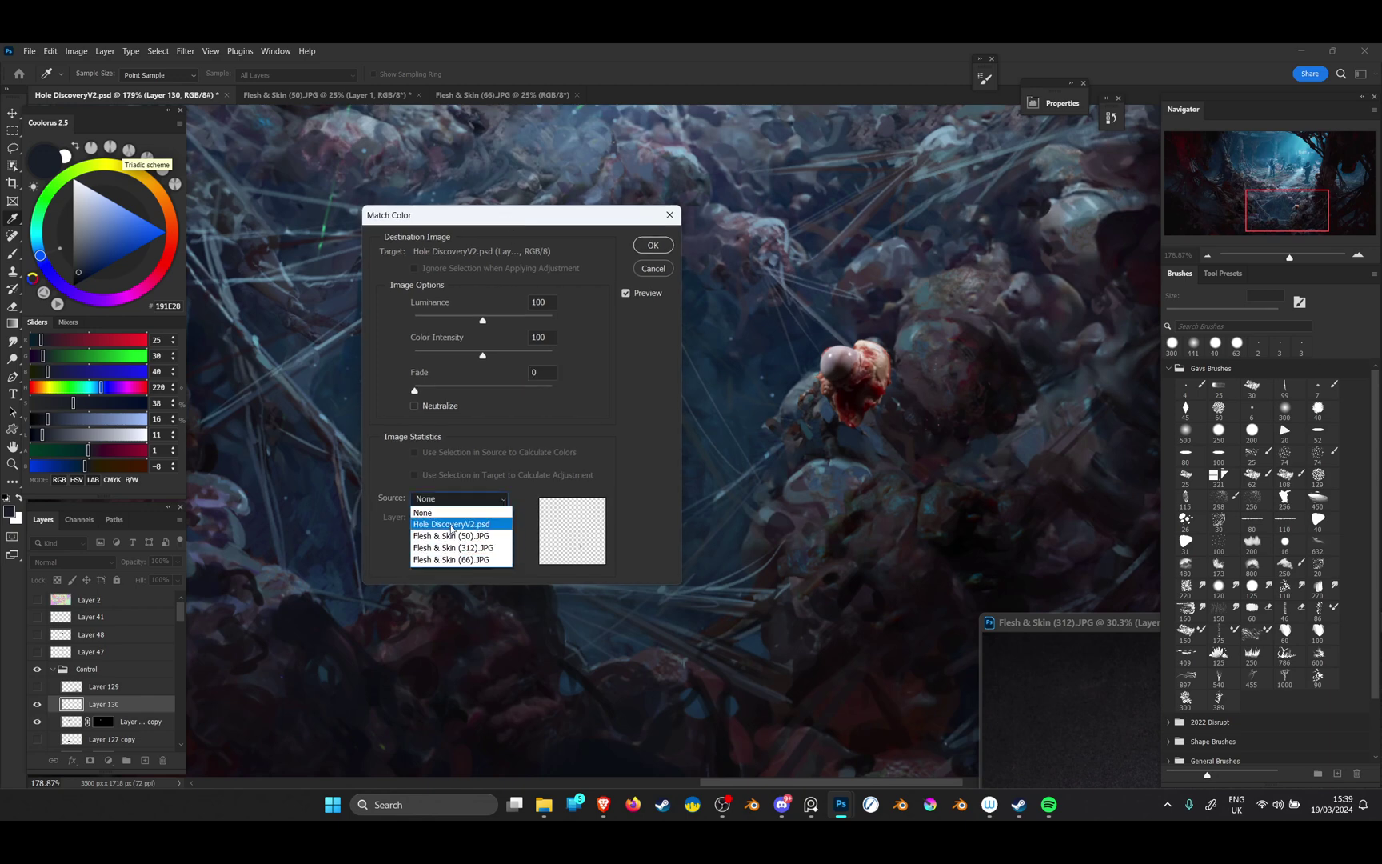
left_click(452, 524)
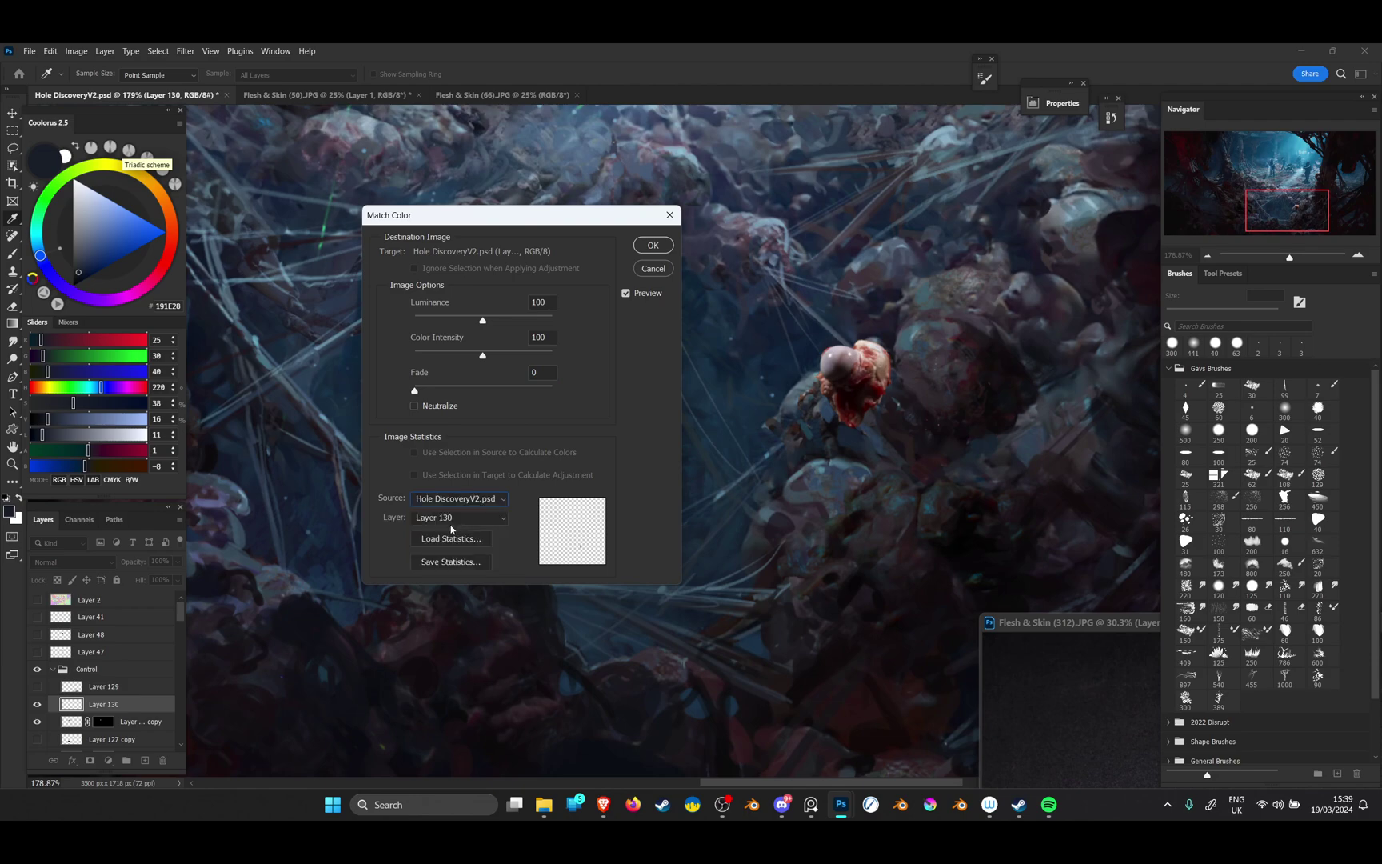
Try Layer 125, Layer 128 copy and Layer 130 as the source layer for the color match
left_click(452, 516)
scroll(460, 278, "up", 2)
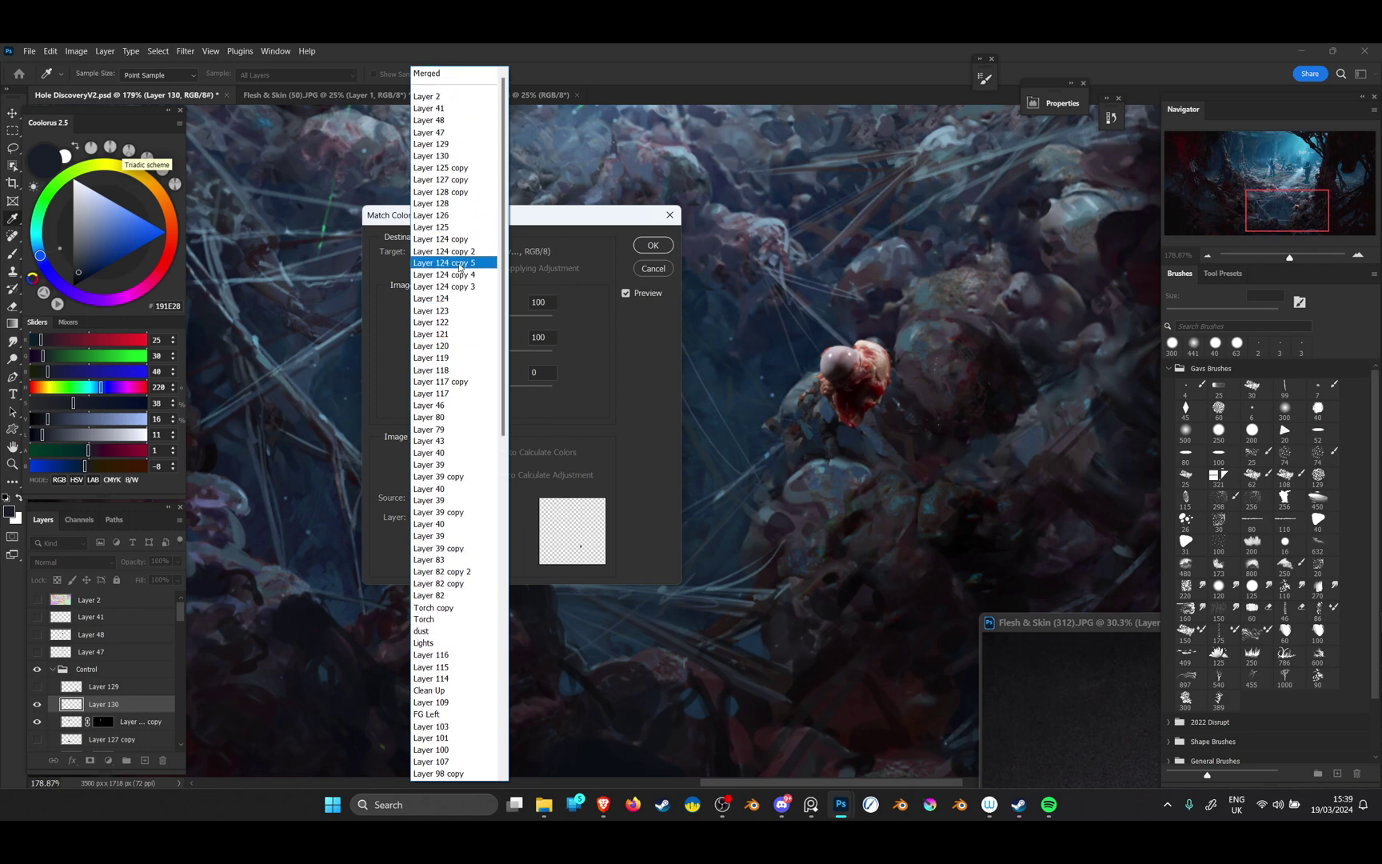
left_click(458, 229)
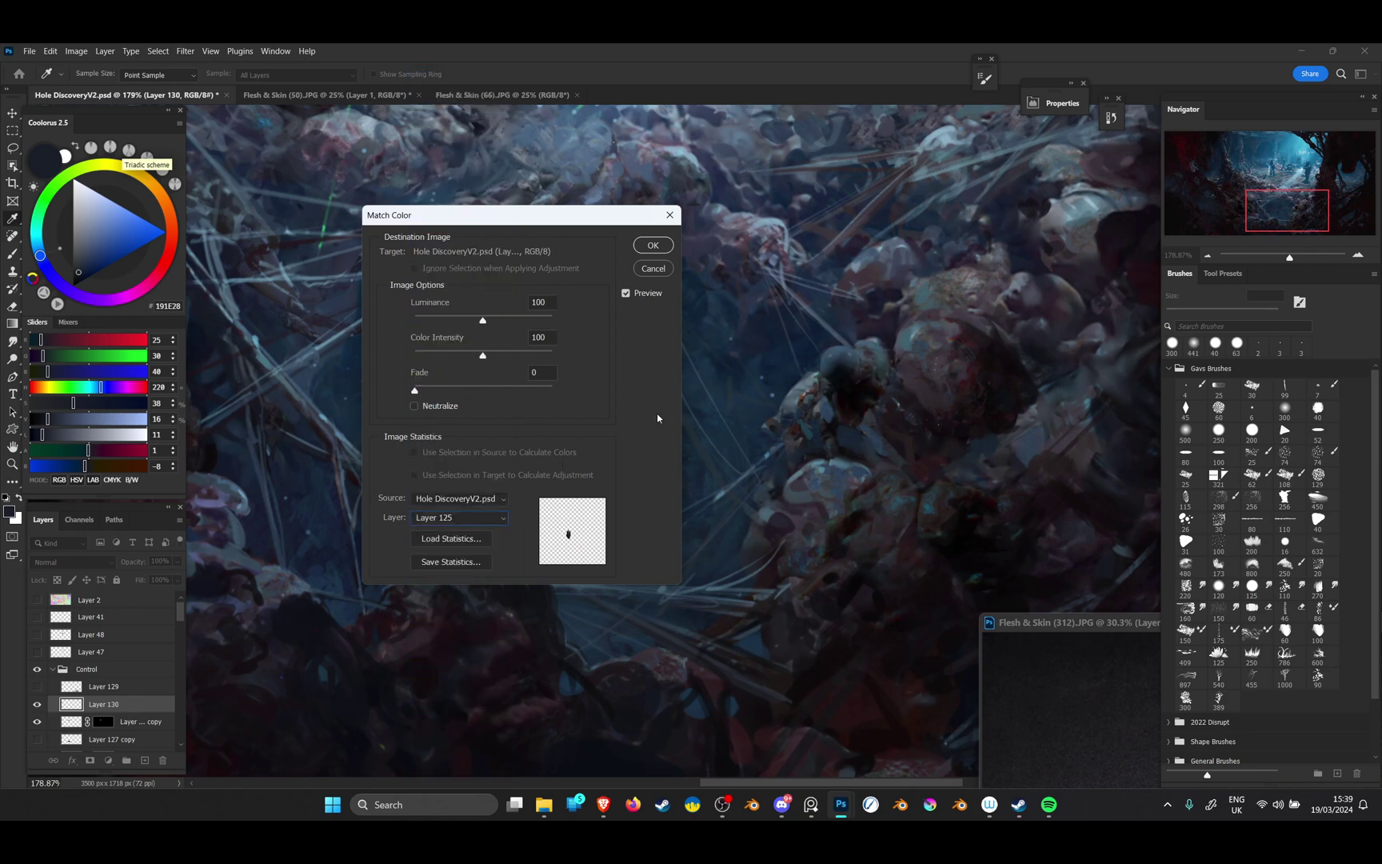
key("Up")
key("Up")
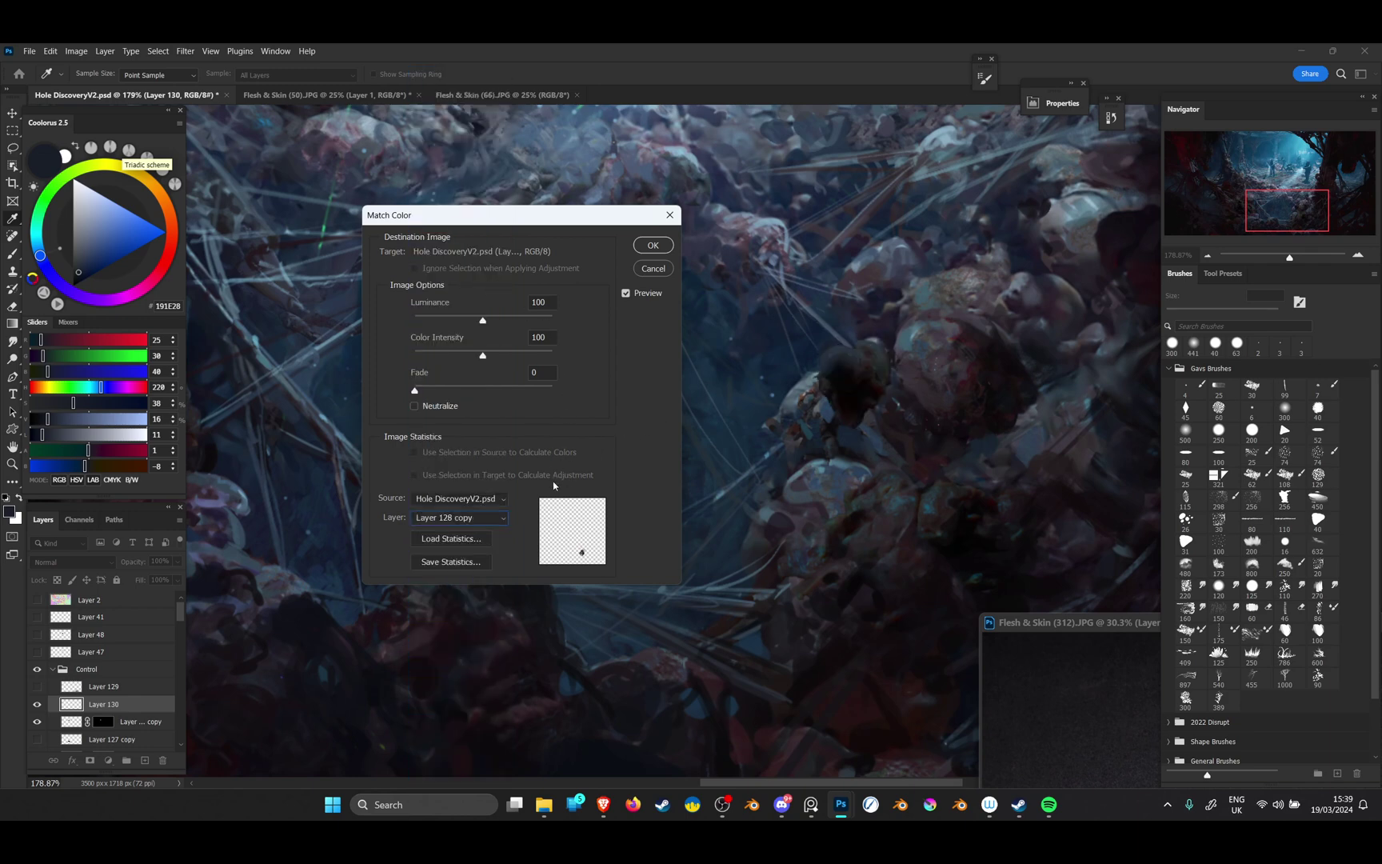
key("Down")
key("Down")
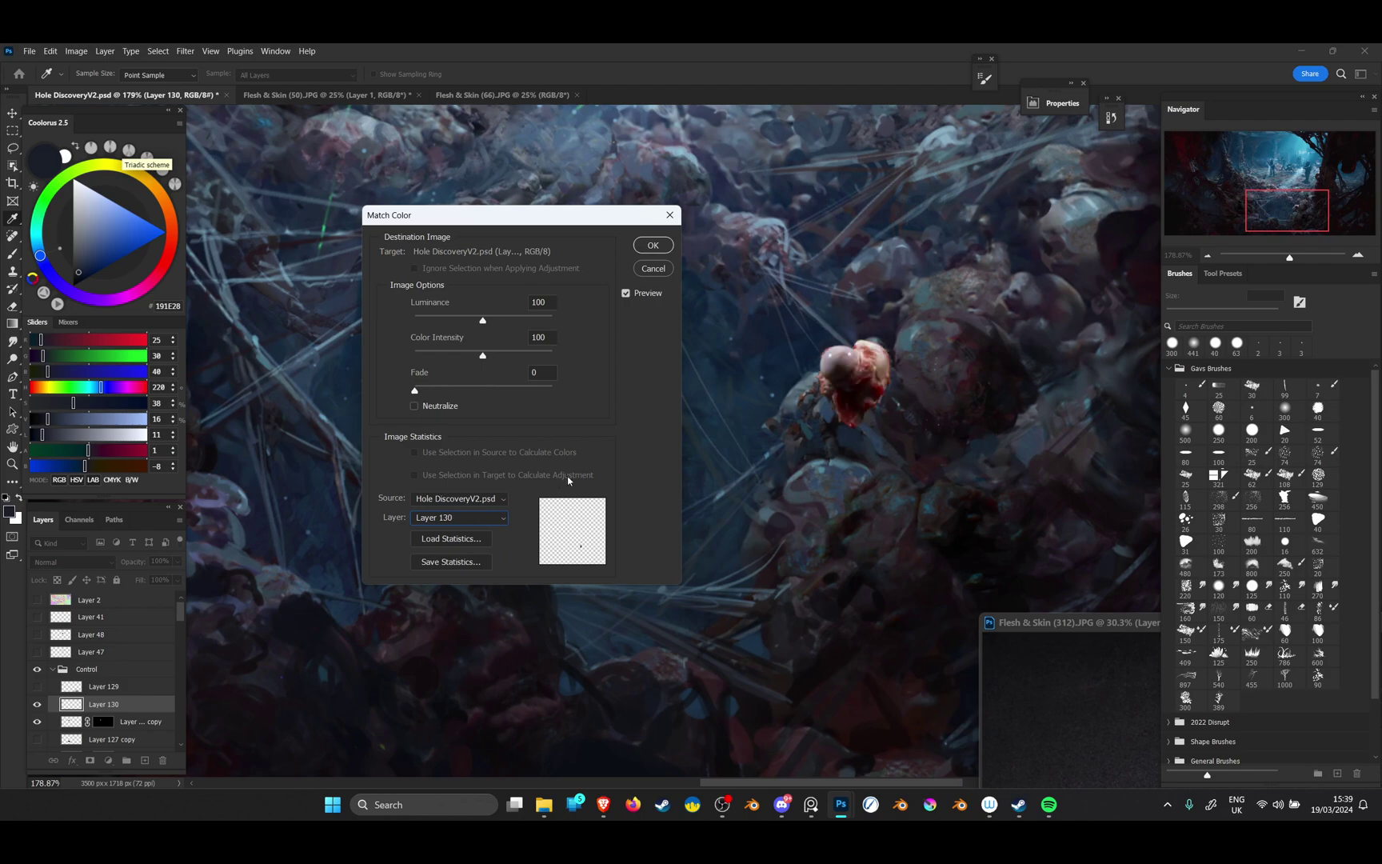
Use Layer 47 as the source layer and apply the color match to the bone knob
key("Down")
key("Down")
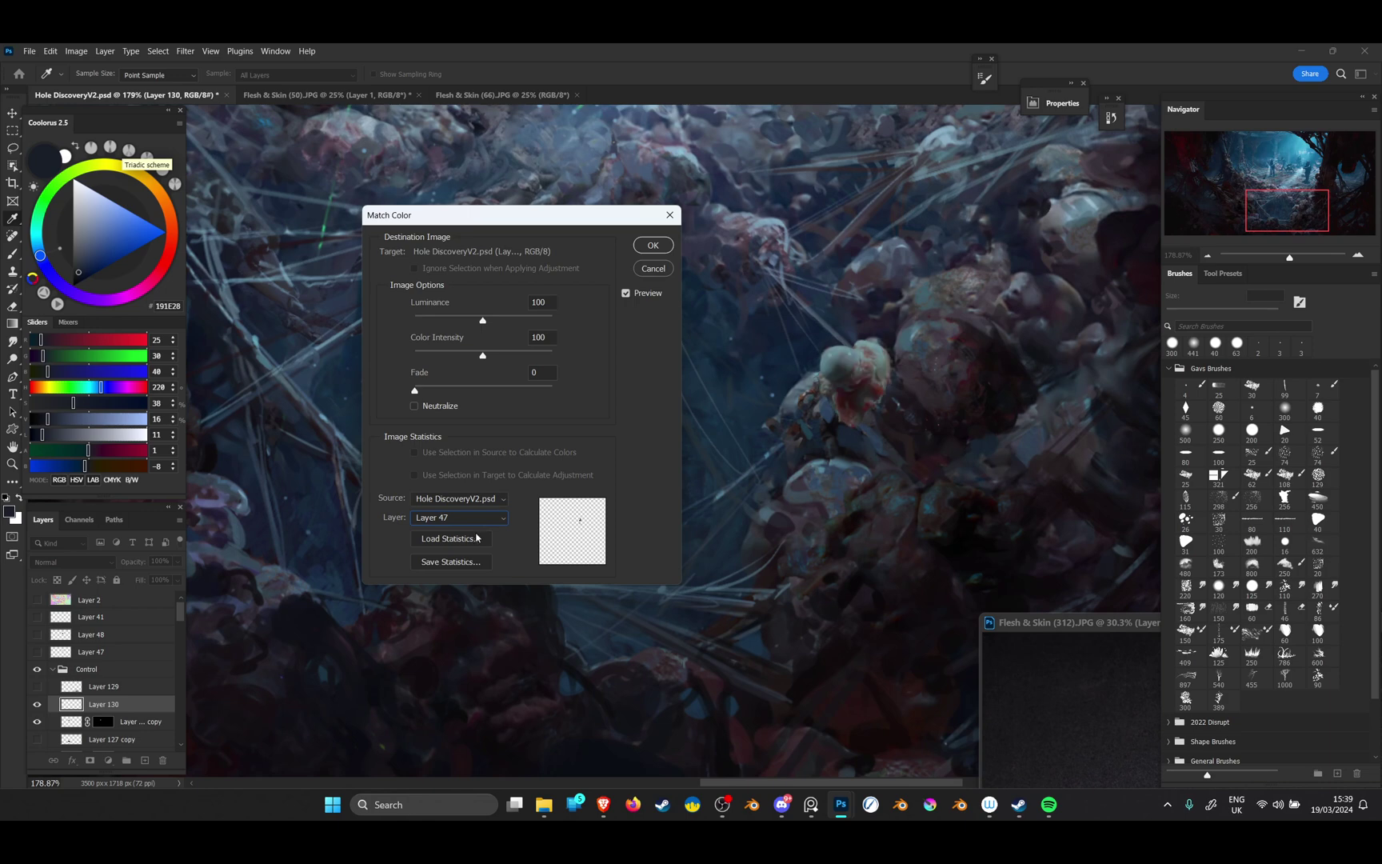
key("Down")
left_click(467, 525)
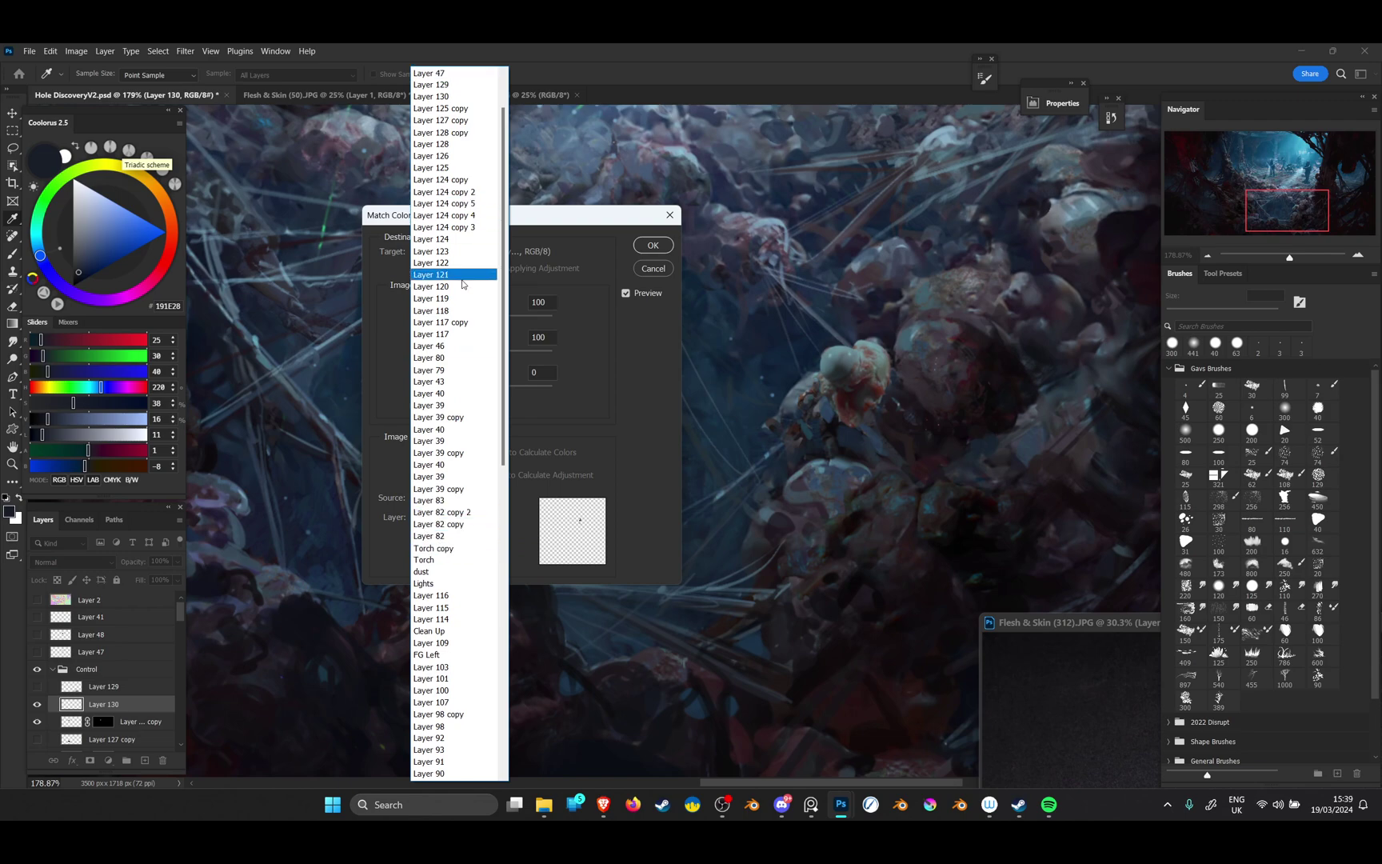
left_click(633, 279)
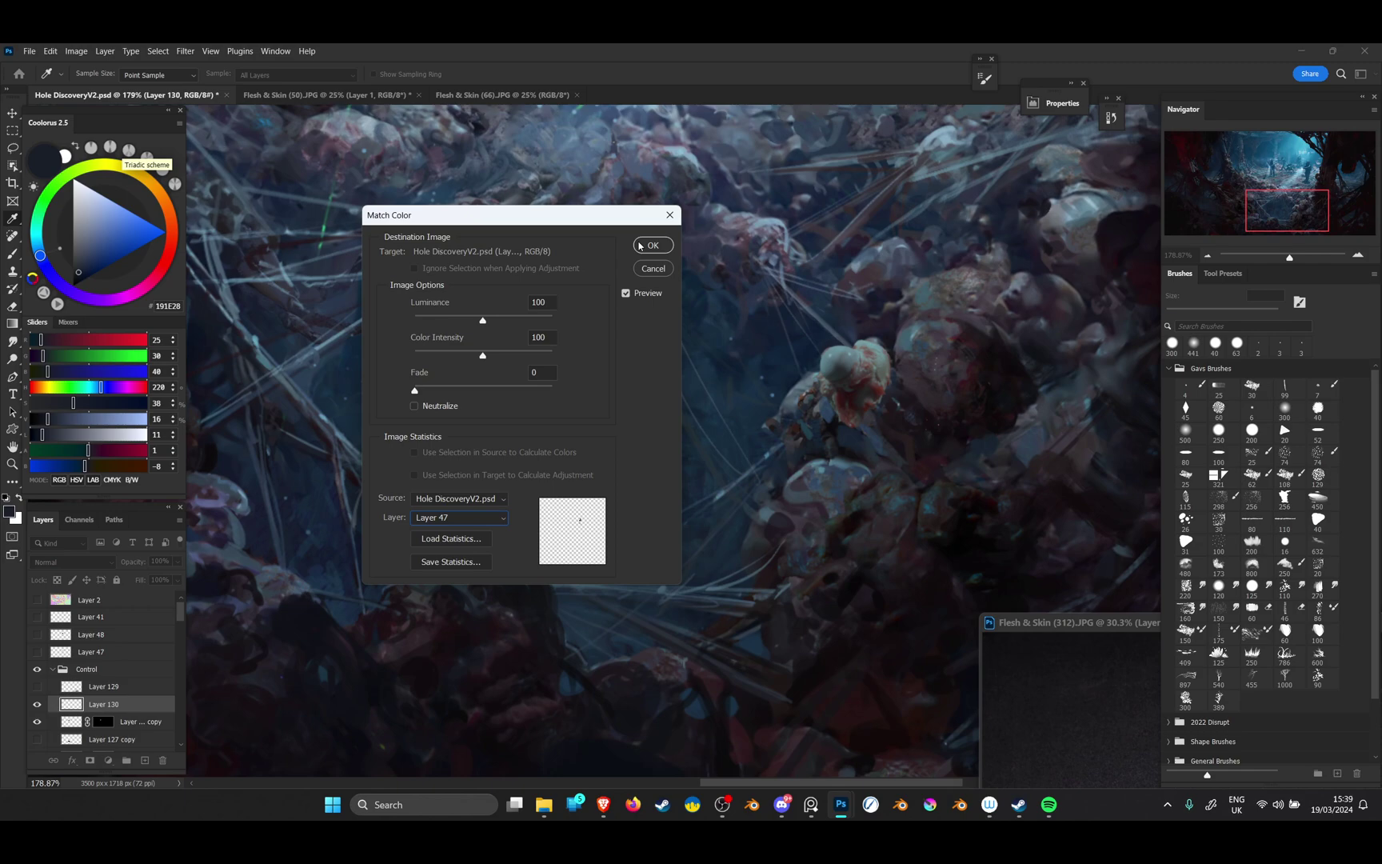
left_click(644, 245)
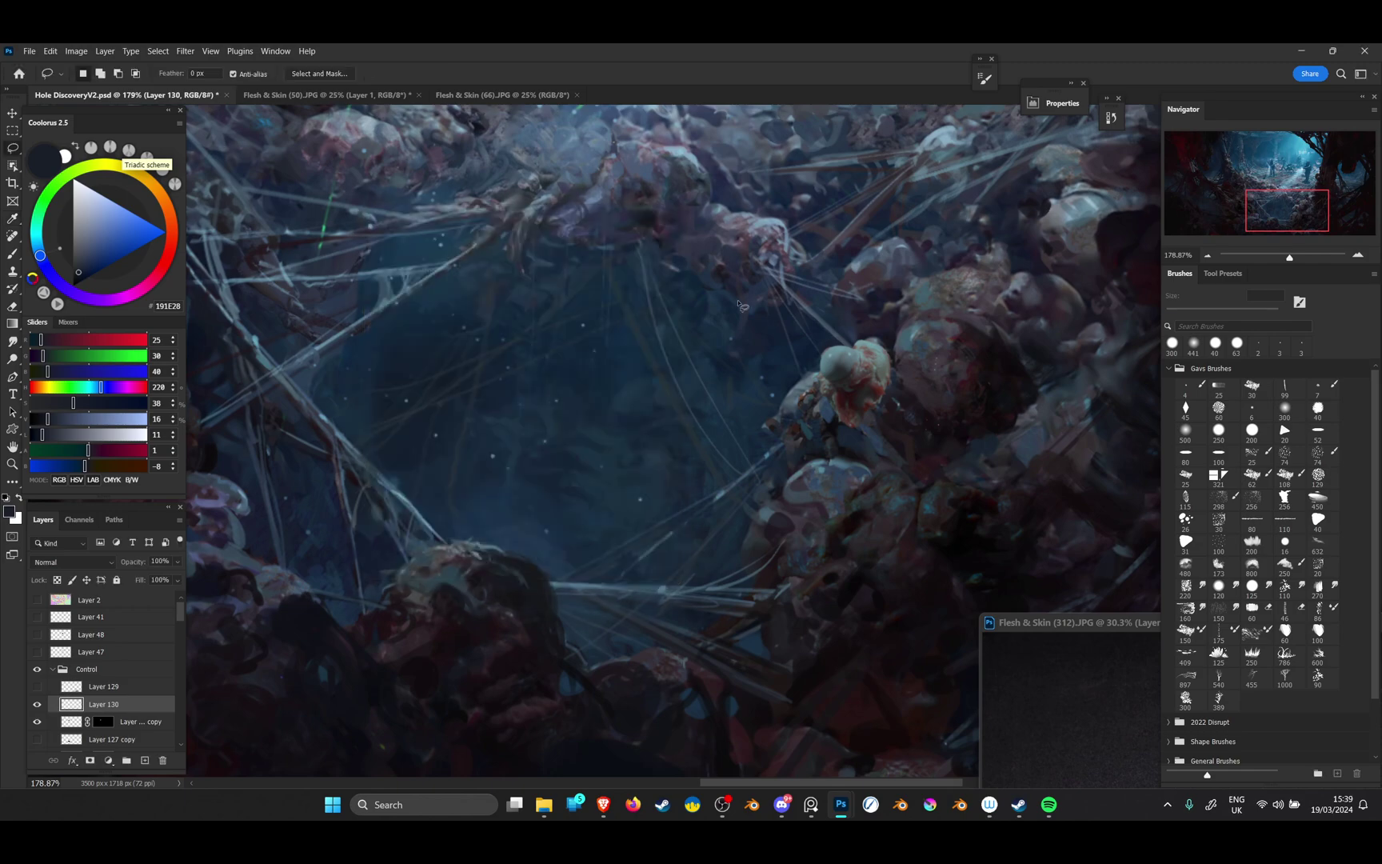
Compare the bone knob before and after the color match
key("ctrl+z")
key("ctrl+shift+z")
scroll(744, 332, "down", 8)
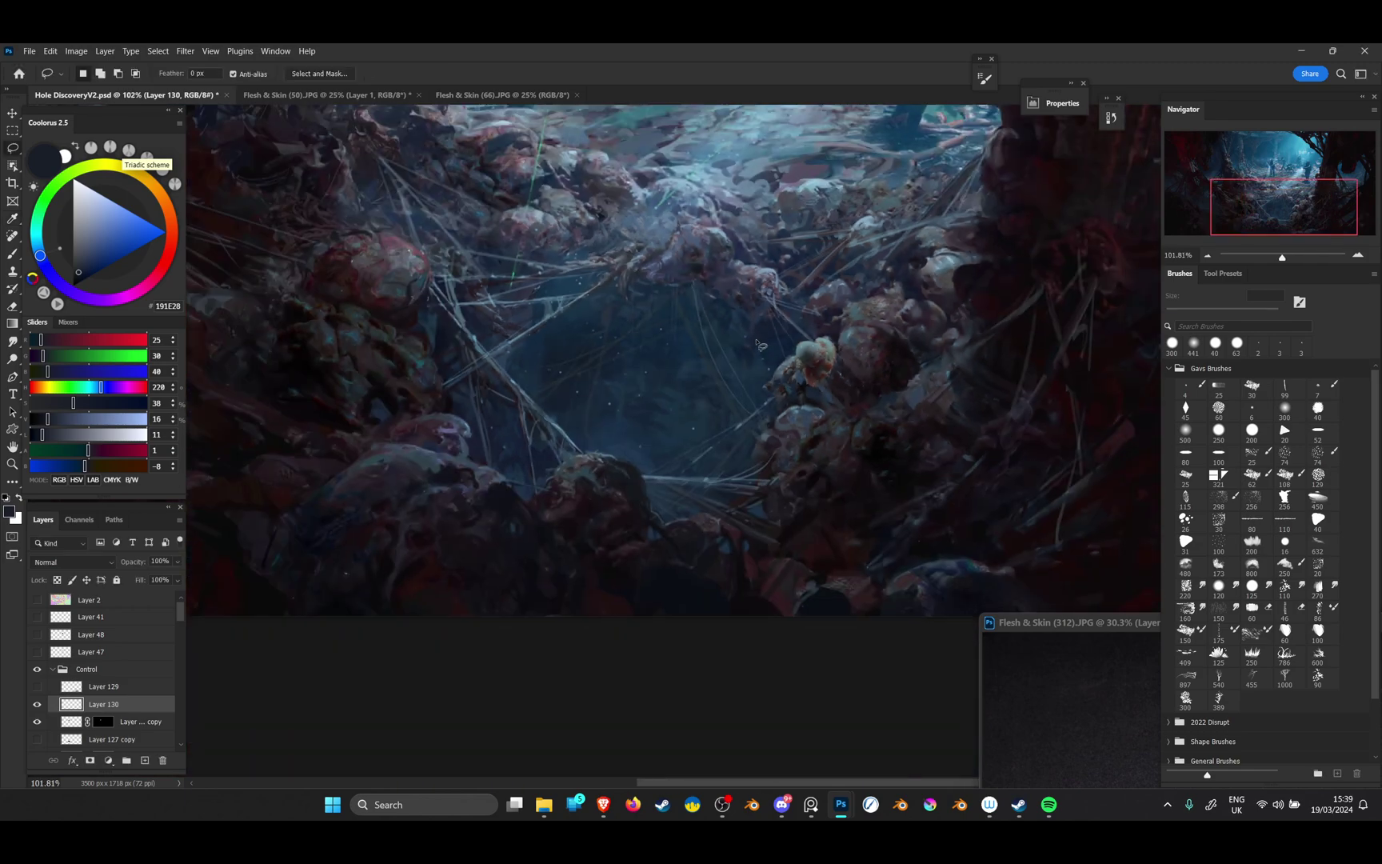
Enlarge the bone knob to about 118 %, rotate it by about 7.6° and place it on the lower mound at the hole's right rim
scroll(756, 320, "up", 5)
left_click_drag(575, 353, 640, 448)
key("ctrl+t")
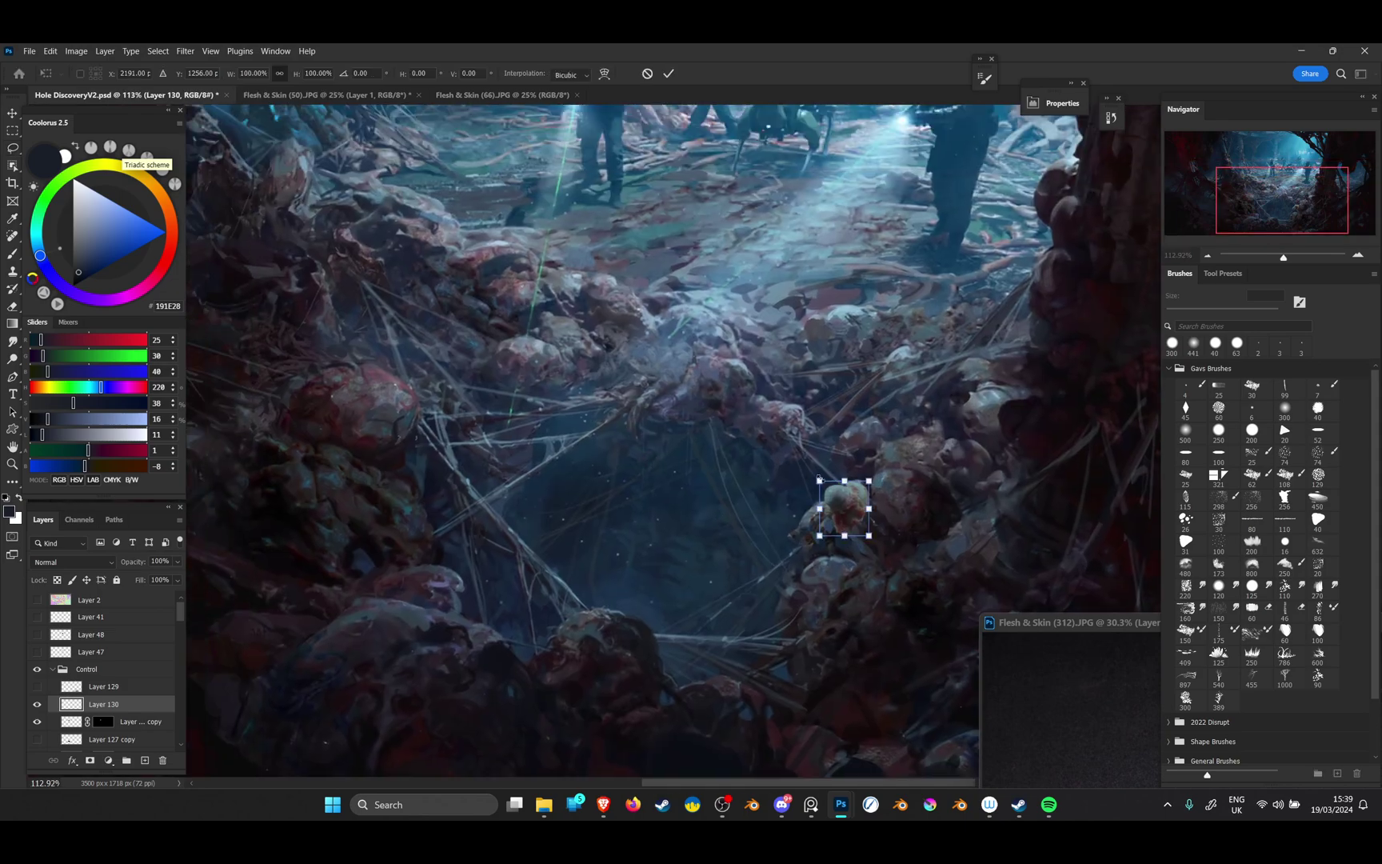
left_click_drag(819, 479, 840, 581)
scroll(830, 588, "up", 3)
left_click_drag(898, 516, 903, 529)
left_click_drag(846, 572, 851, 573)
left_click_drag(902, 528, 883, 544)
left_click_drag(848, 571, 863, 566)
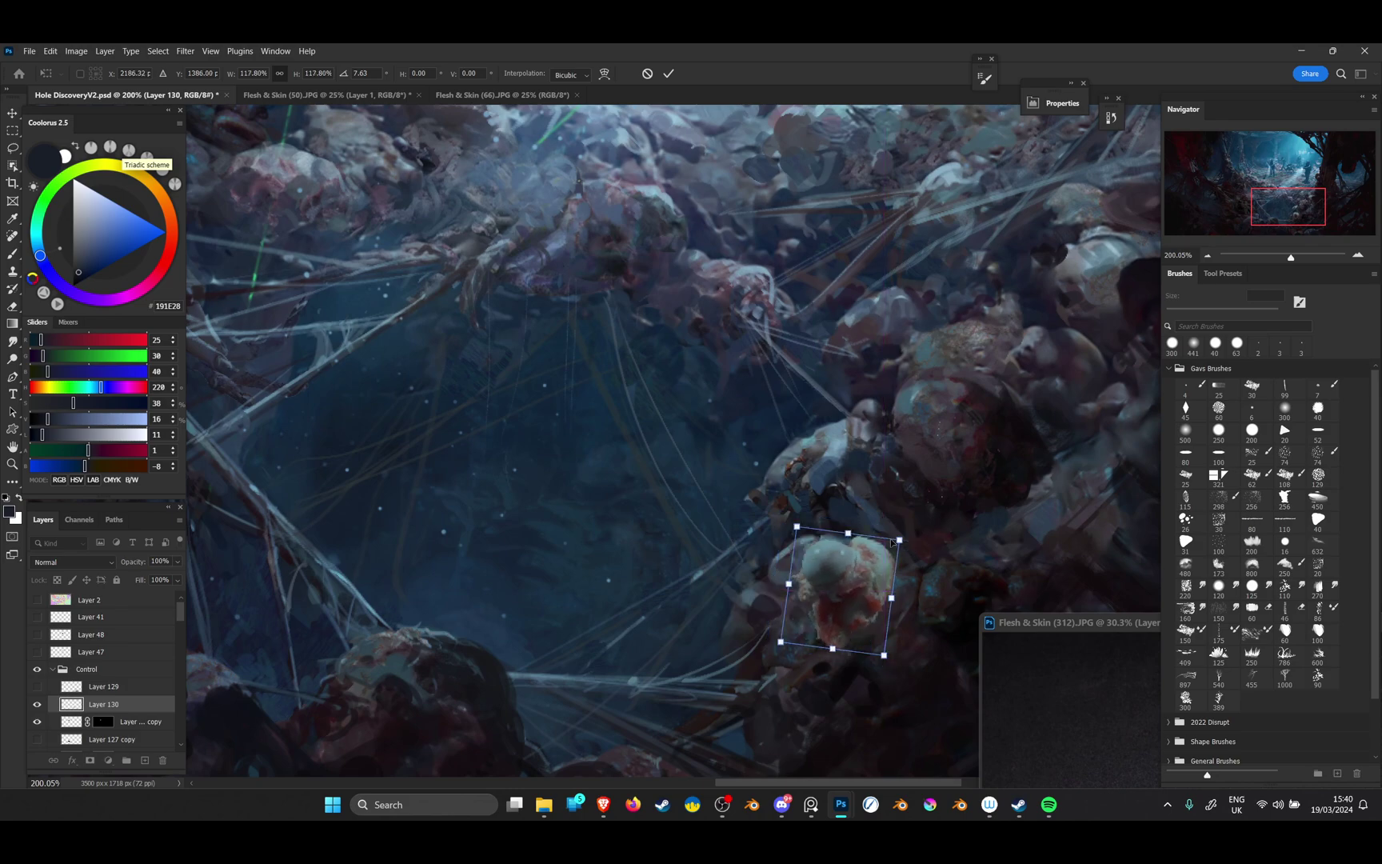
key("Return")
key("l")
scroll(864, 552, "down", 6)
scroll(832, 555, "up", 5)
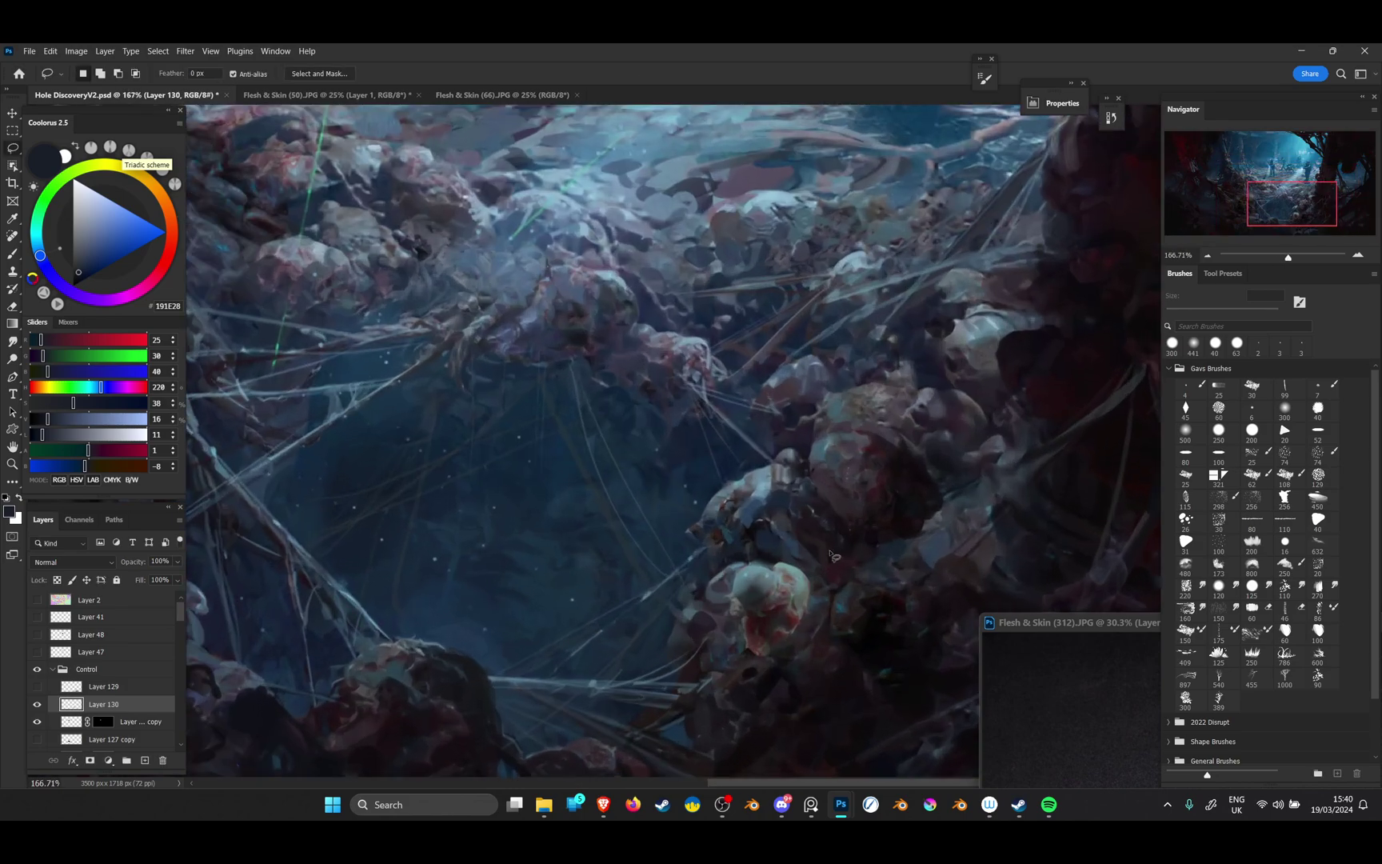
Move the bone knob back up onto the small flesh mound at the hole's right rim and apply the transform
key("ctrl+t")
left_click_drag(756, 596, 753, 471)
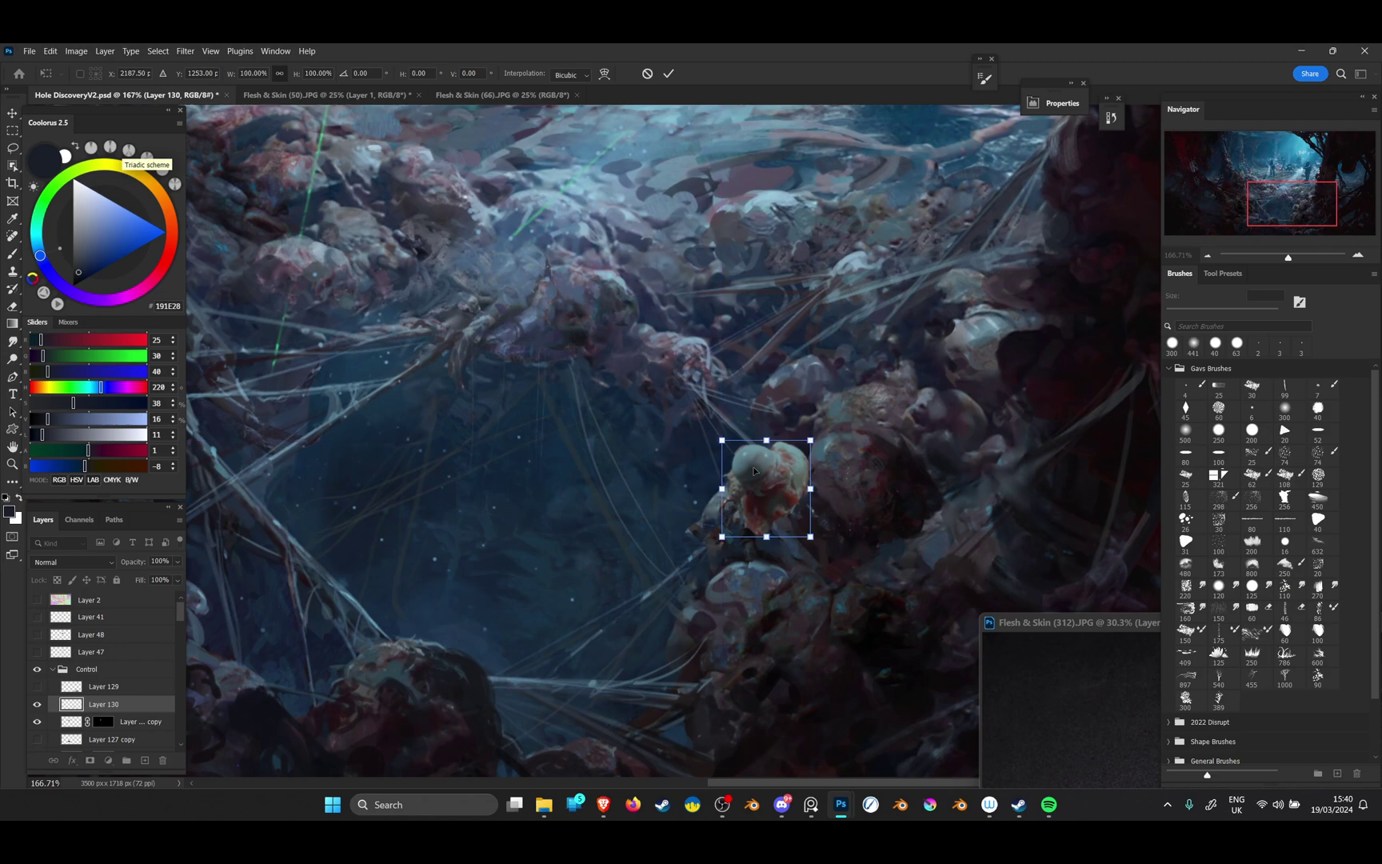
key("Return")
scroll(774, 551, "up", 2)
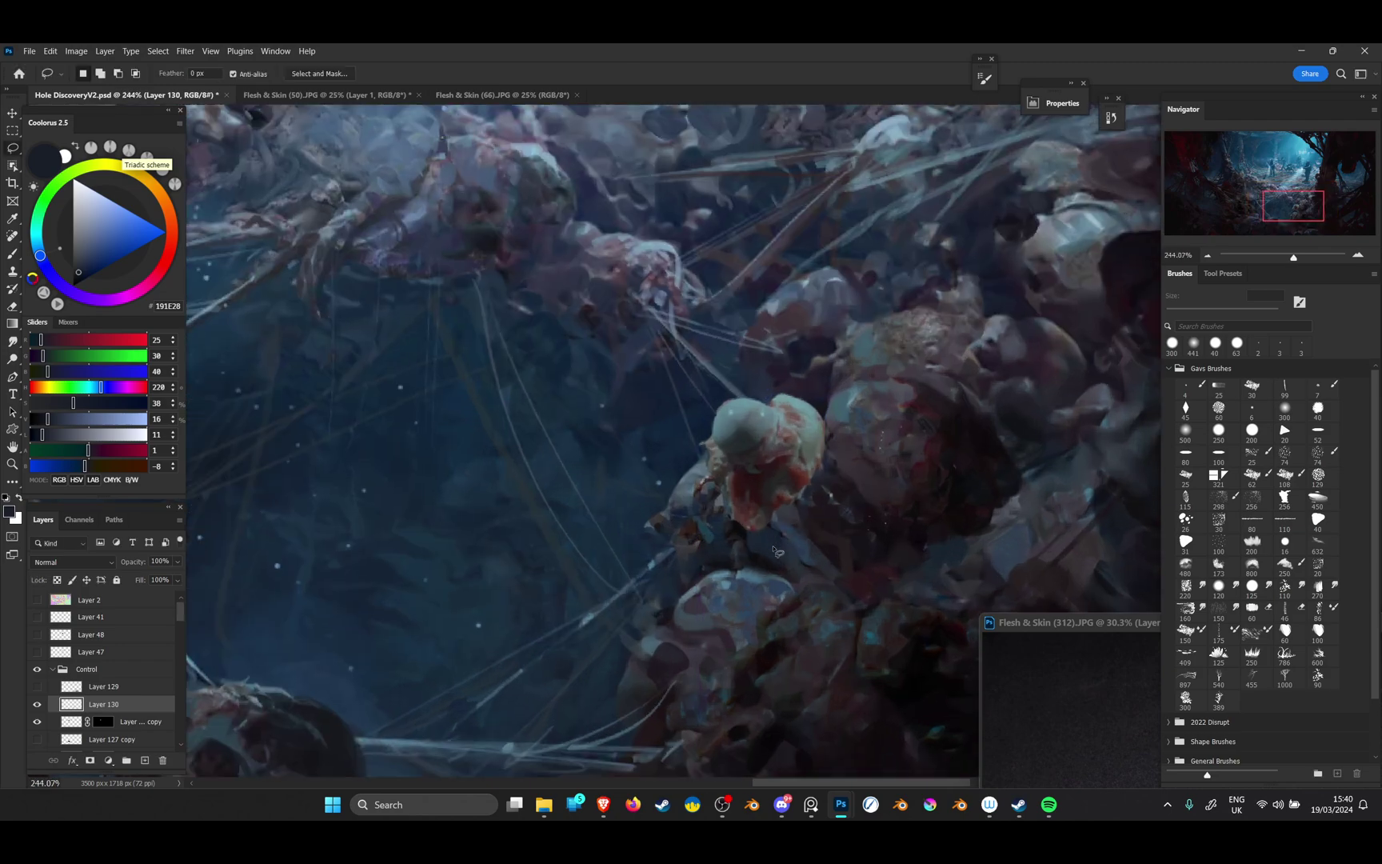
Darken the bone knob slightly by lowering its RGB curve in the shadow range with Curves
key("ctrl+m")
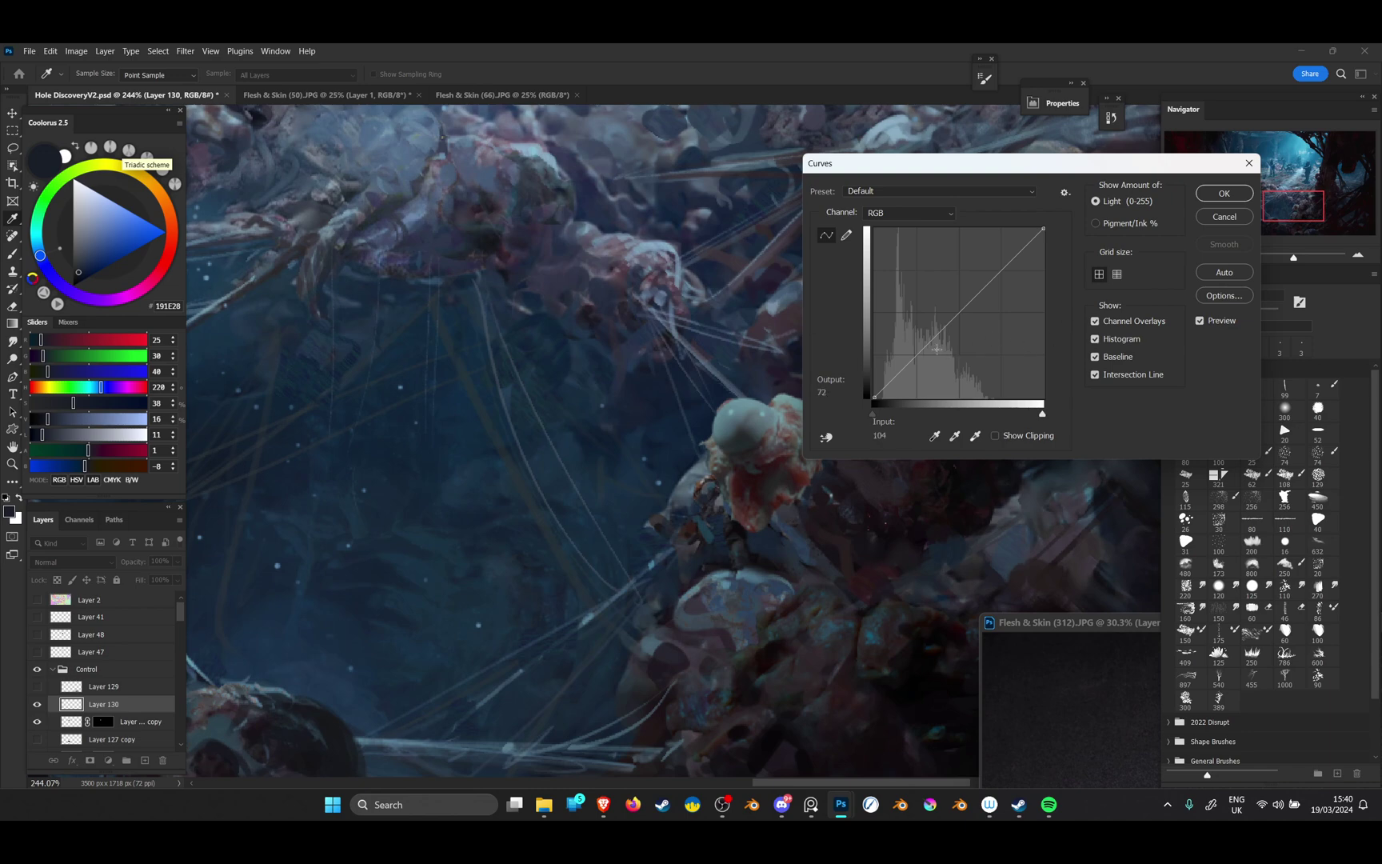
left_click_drag(916, 353, 921, 359)
left_click(1224, 193)
scroll(551, 606, "down", 2)
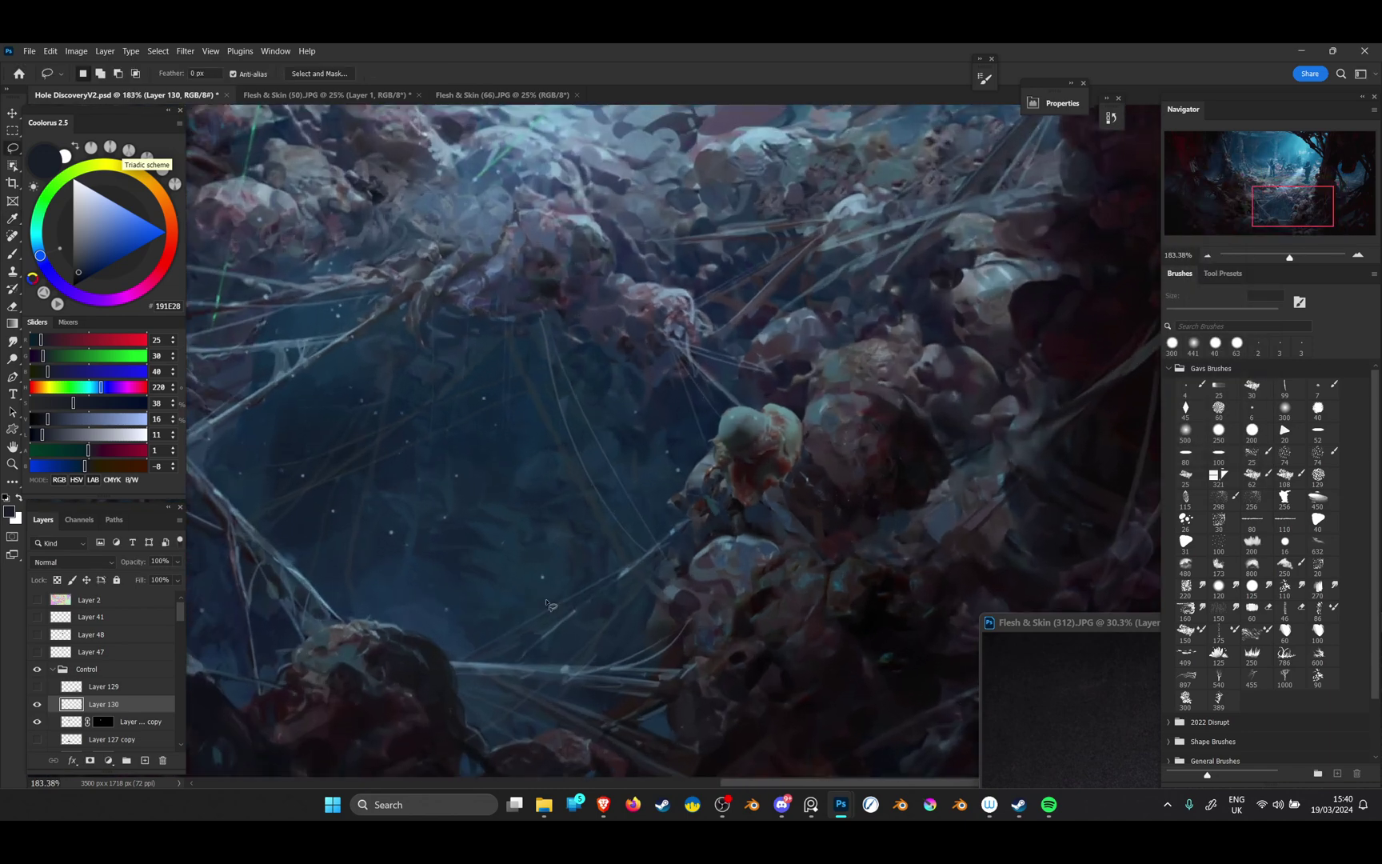
Add a layer mask to the bone knob's layer and invert it to black so the knob is hidden
left_click(91, 761)
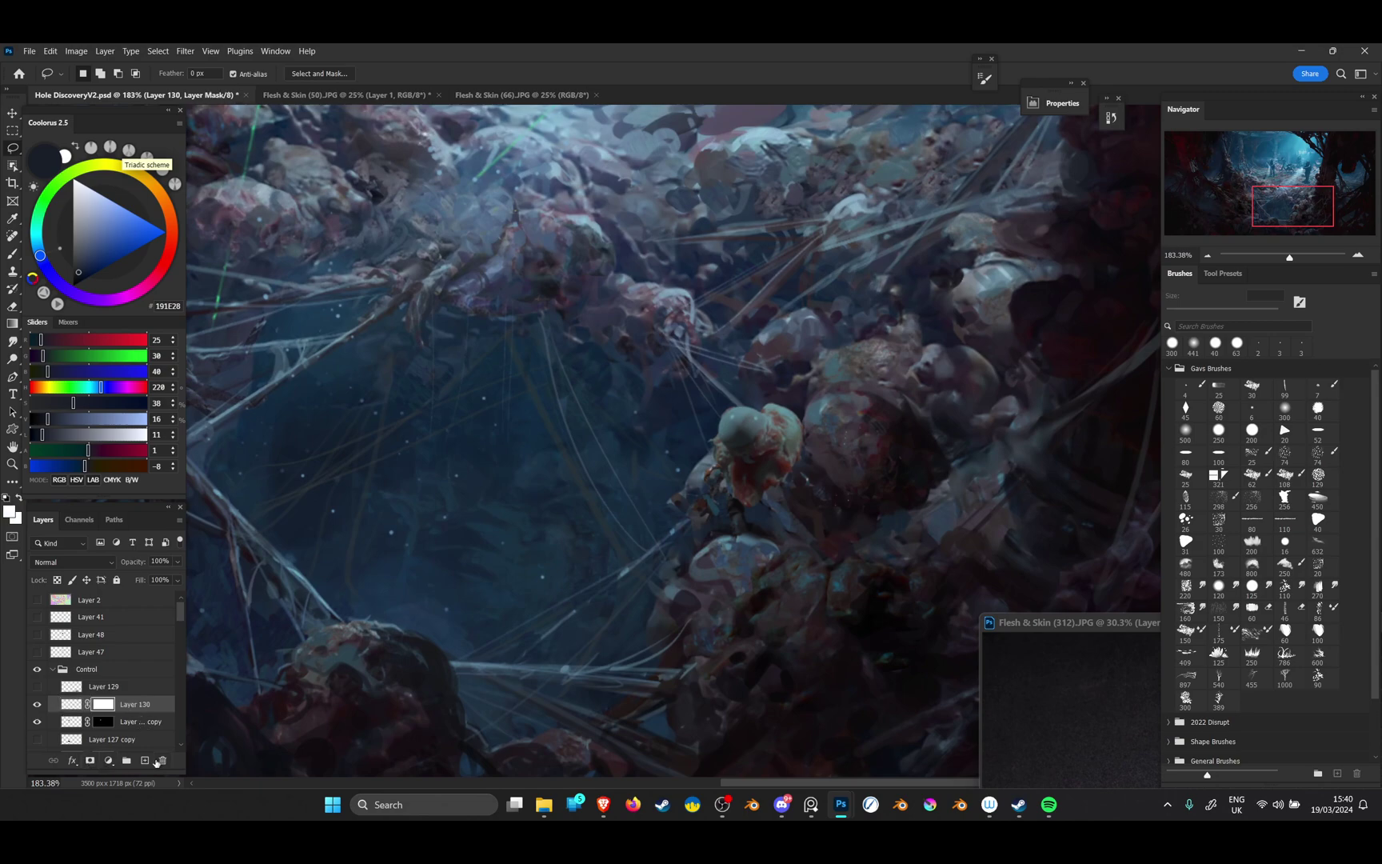
key("b")
key("x")
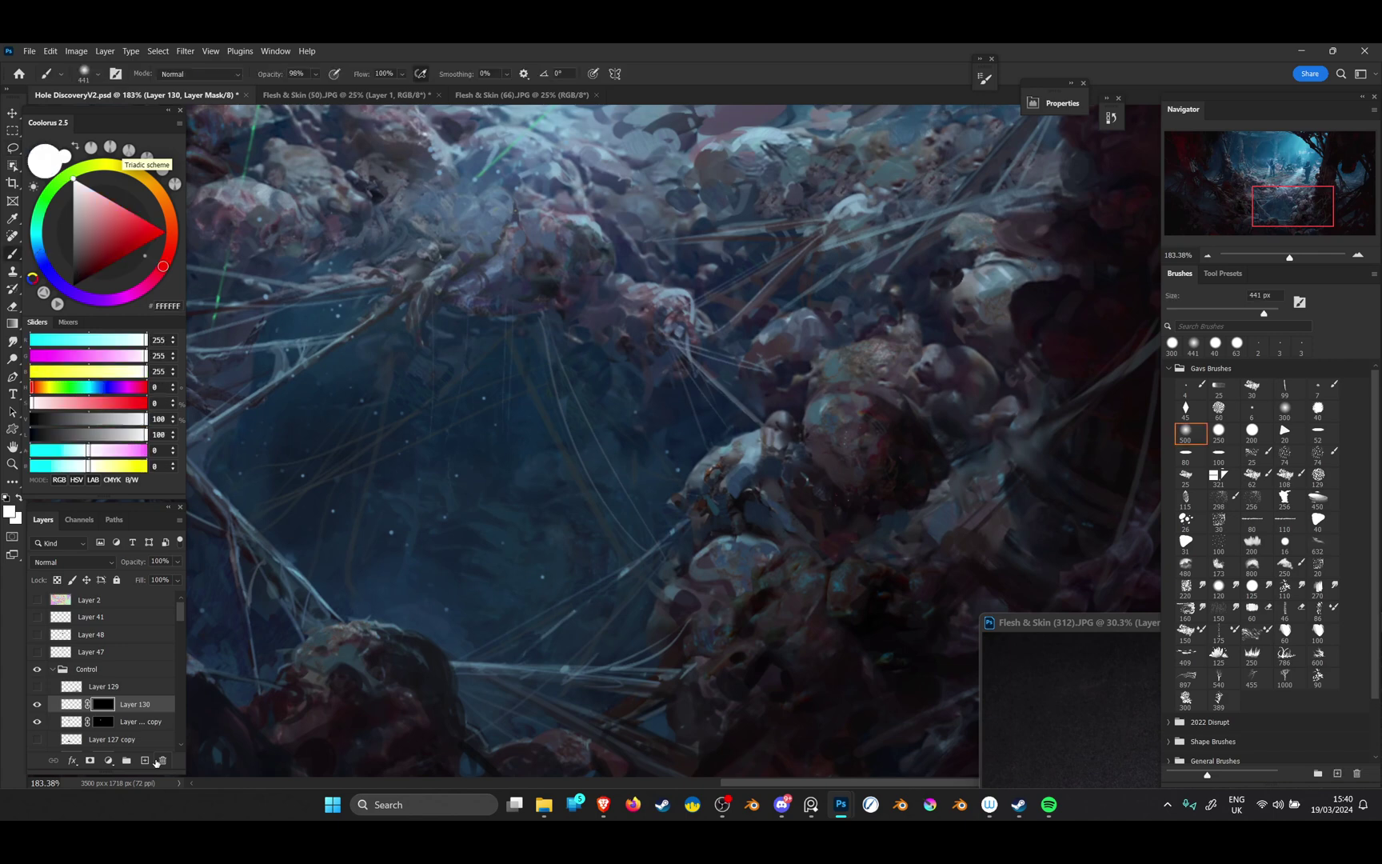
Paint white on the mask with a hard round brush reduced to 13 px to reveal the bone knob on the mound
left_click(1226, 438)
scroll(716, 494, "up", 2)
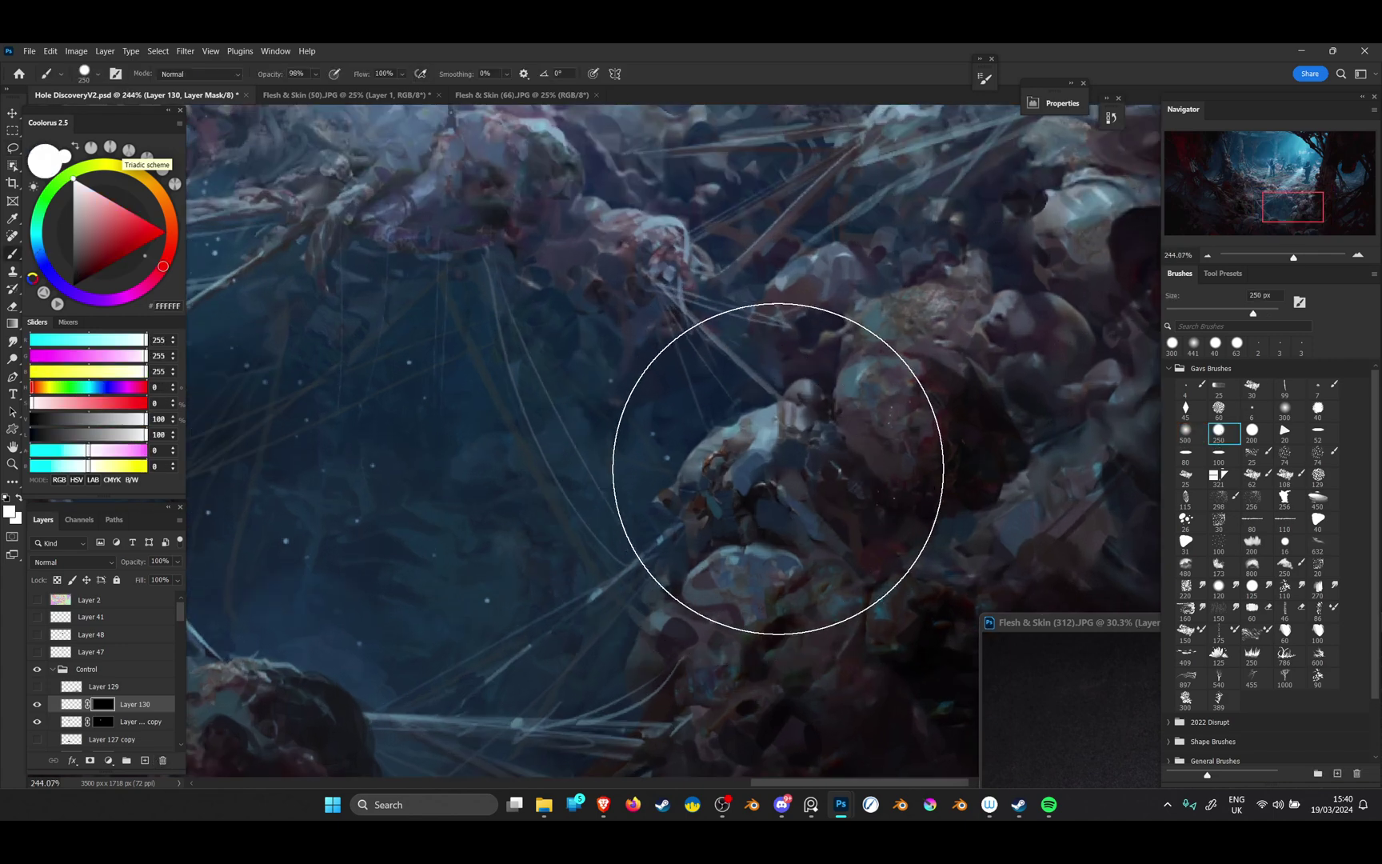
mouse_move(827, 431)
left_mouse_down()
mouse_move(728, 429)
mouse_move(760, 420)
left_mouse_up()
left_click_drag(764, 413, 750, 422)
mouse_move(752, 416)
left_mouse_down()
mouse_move(767, 378)
mouse_move(769, 398)
mouse_move(732, 413)
mouse_move(779, 396)
mouse_move(772, 429)
mouse_move(711, 456)
left_mouse_up()
mouse_move(738, 444)
left_mouse_down()
mouse_move(714, 446)
mouse_move(735, 417)
mouse_move(753, 471)
mouse_move(821, 395)
mouse_move(809, 422)
mouse_move(706, 454)
mouse_move(714, 420)
mouse_move(718, 435)
mouse_move(771, 438)
mouse_move(802, 426)
mouse_move(809, 389)
mouse_move(827, 401)
mouse_move(752, 473)
left_mouse_up()
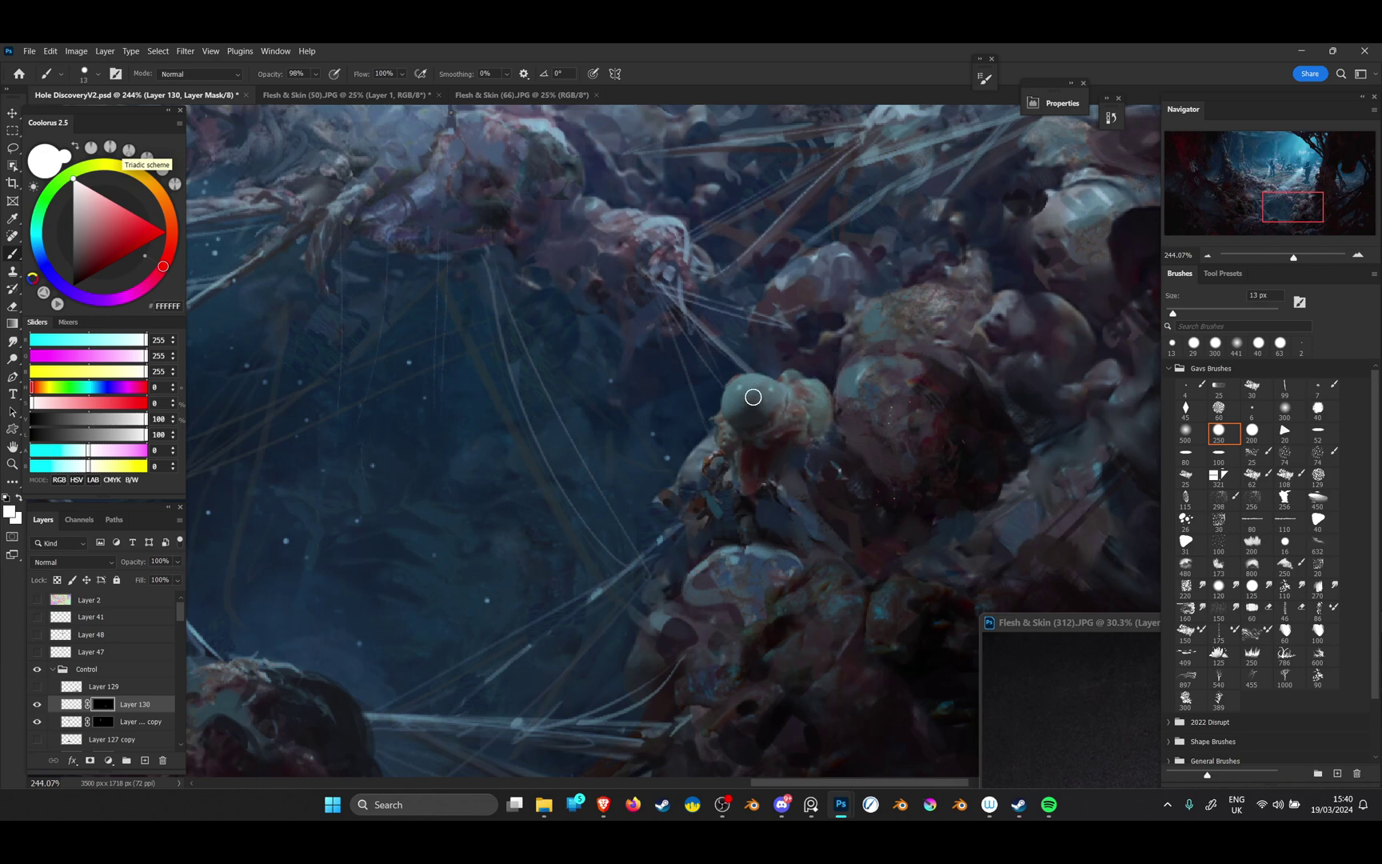
scroll(708, 536, "down", 6)
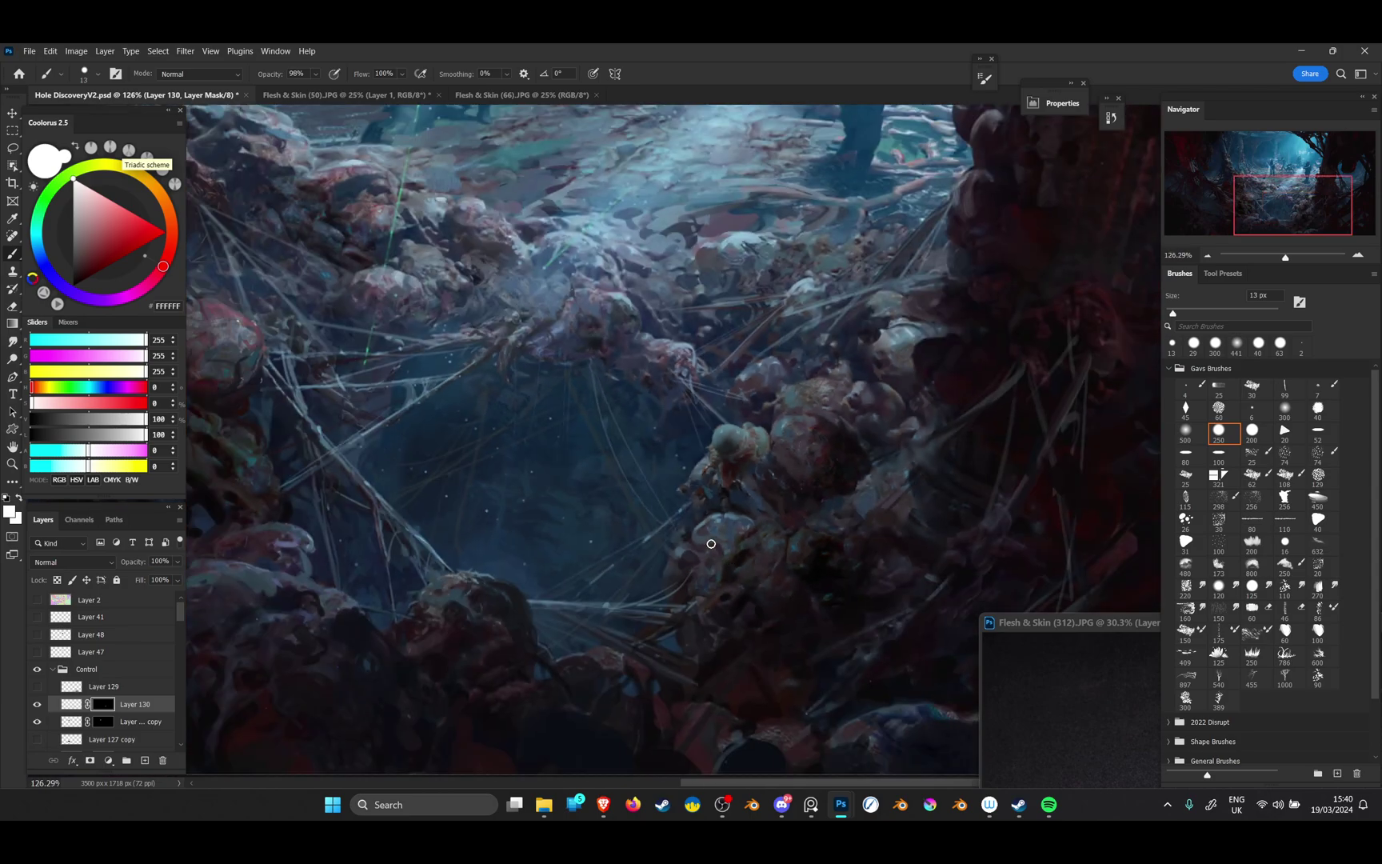
scroll(694, 526, "up", 3)
scroll(694, 526, "up", 3)
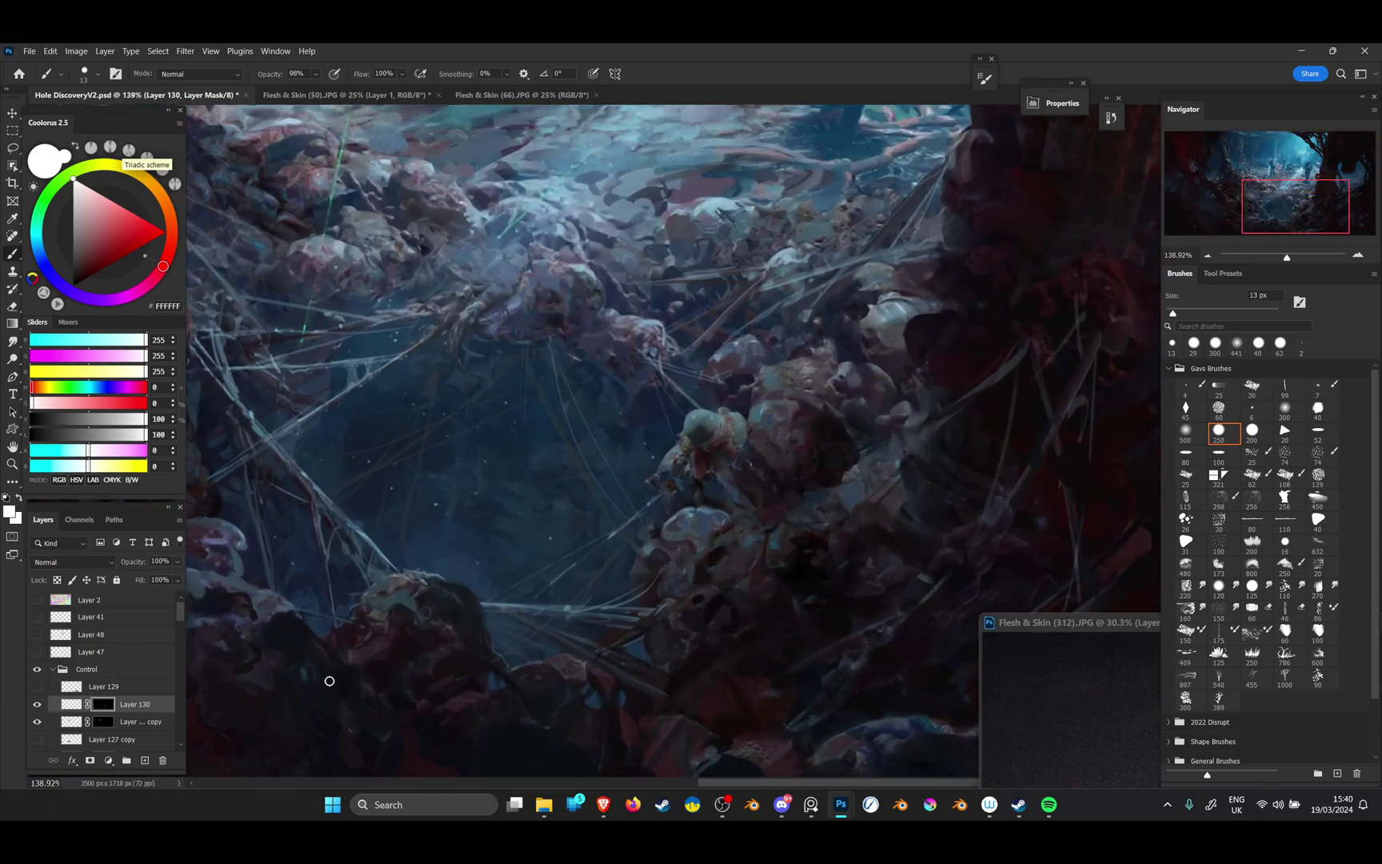
Create a new layer above the bone knob and paint over its right side and underside with sampled colors using a 15 px flat brush
left_click(145, 760)
scroll(773, 476, "up", 2)
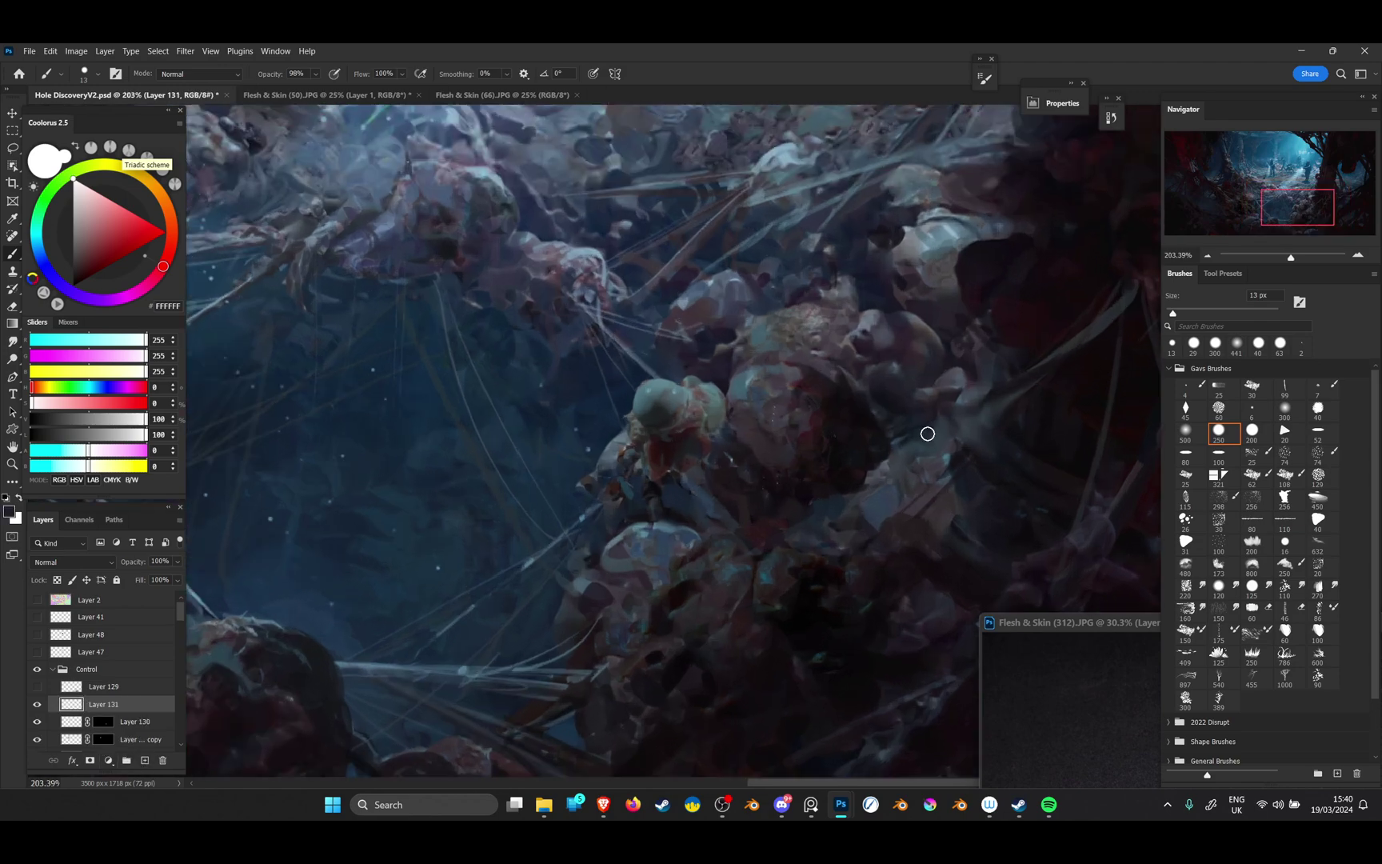
left_click(1215, 456)
scroll(611, 531, "up", 1)
mouse_move(725, 404)
left_mouse_down()
mouse_move(685, 407)
mouse_move(726, 426)
mouse_move(716, 415)
mouse_move(713, 428)
left_mouse_up()
left_click(793, 421, "alt")
left_click(716, 414, "alt")
mouse_move(726, 431)
left_mouse_down()
mouse_move(709, 434)
mouse_move(724, 488)
left_mouse_up()
Blend the knob's lower part into the mound with sampled dark red and blue-grey tones, reducing the brush to 14 px
left_click(707, 439, "alt")
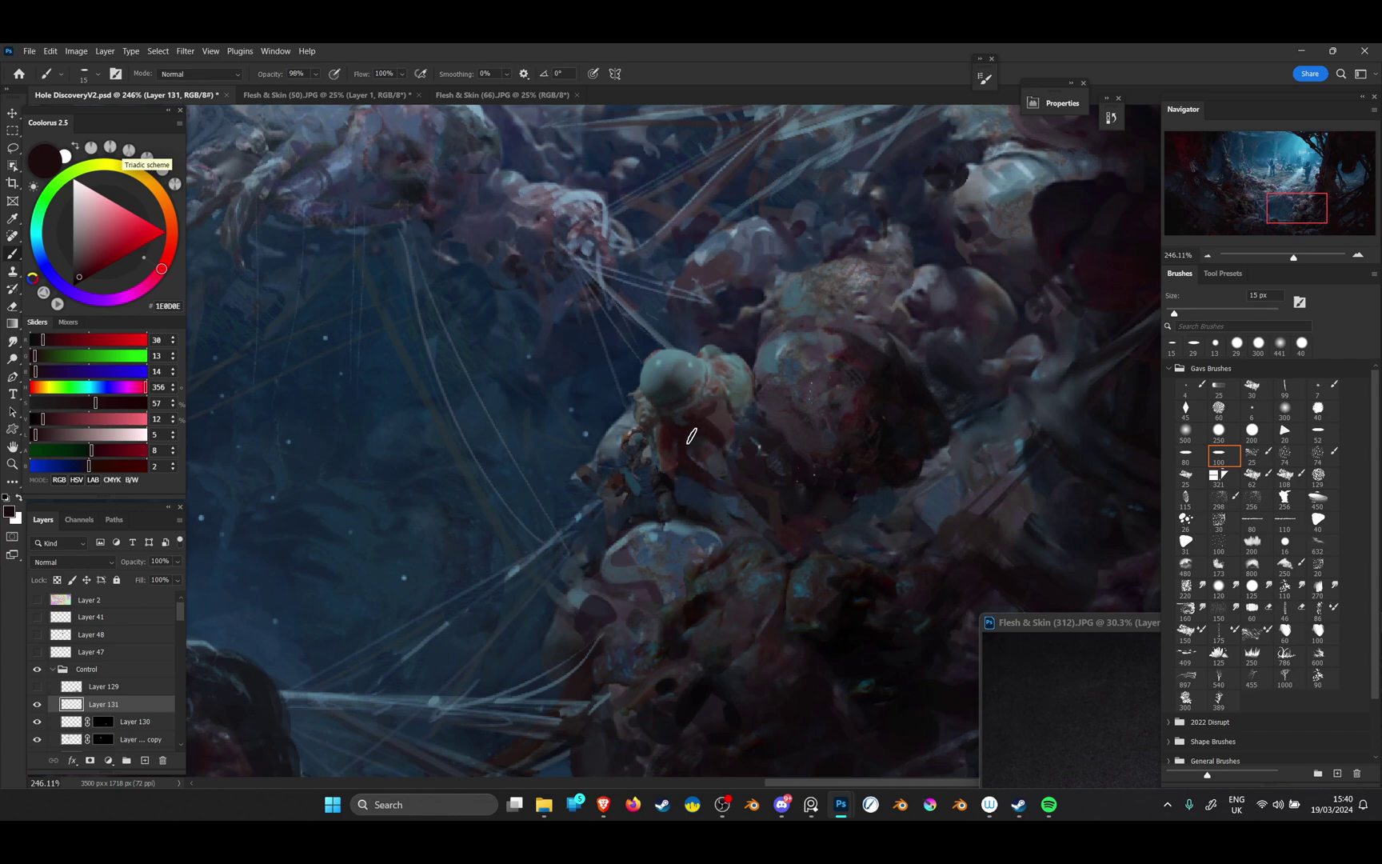
left_click(628, 419, "alt")
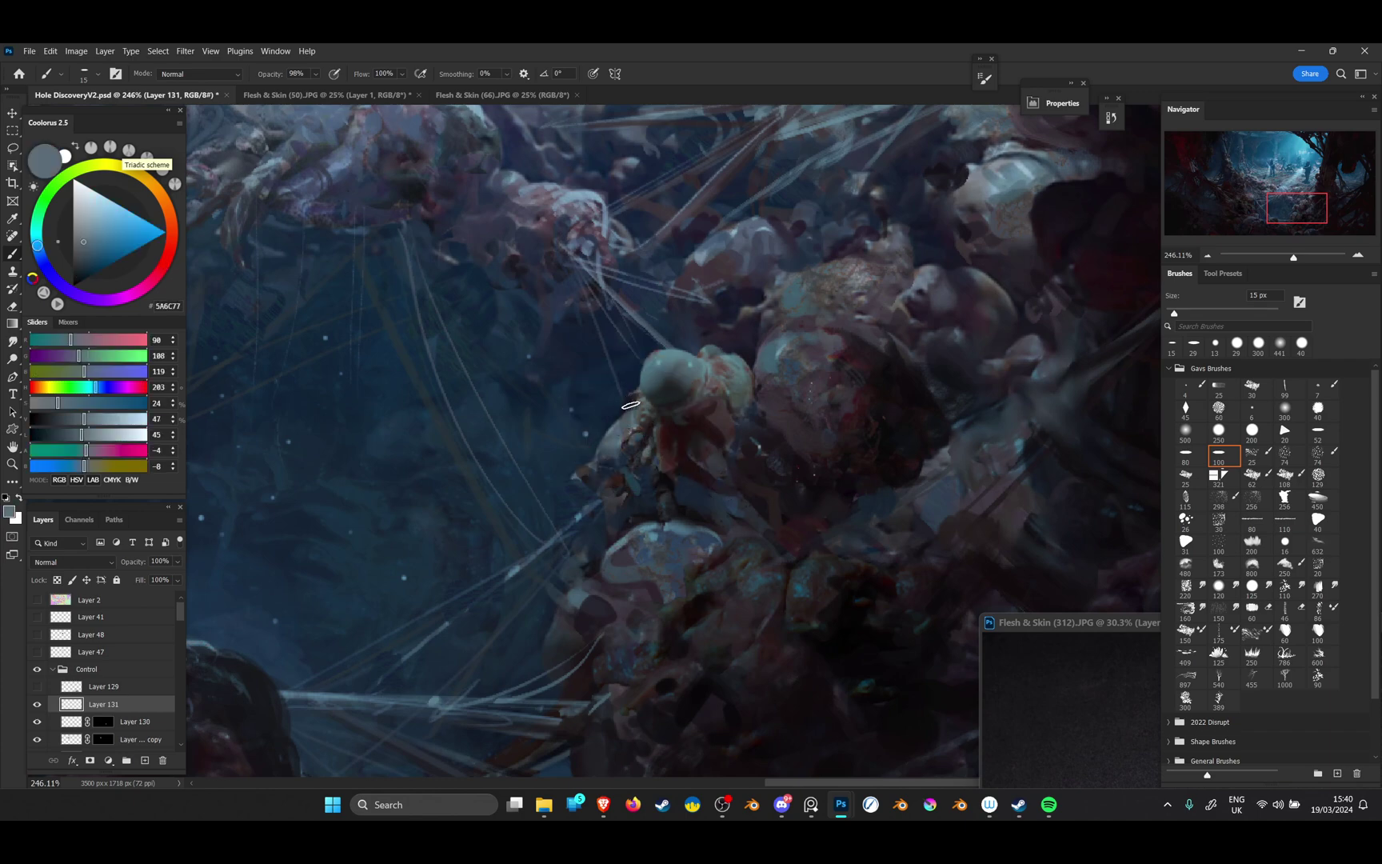
left_click(647, 409, "alt")
key("bracketleft")
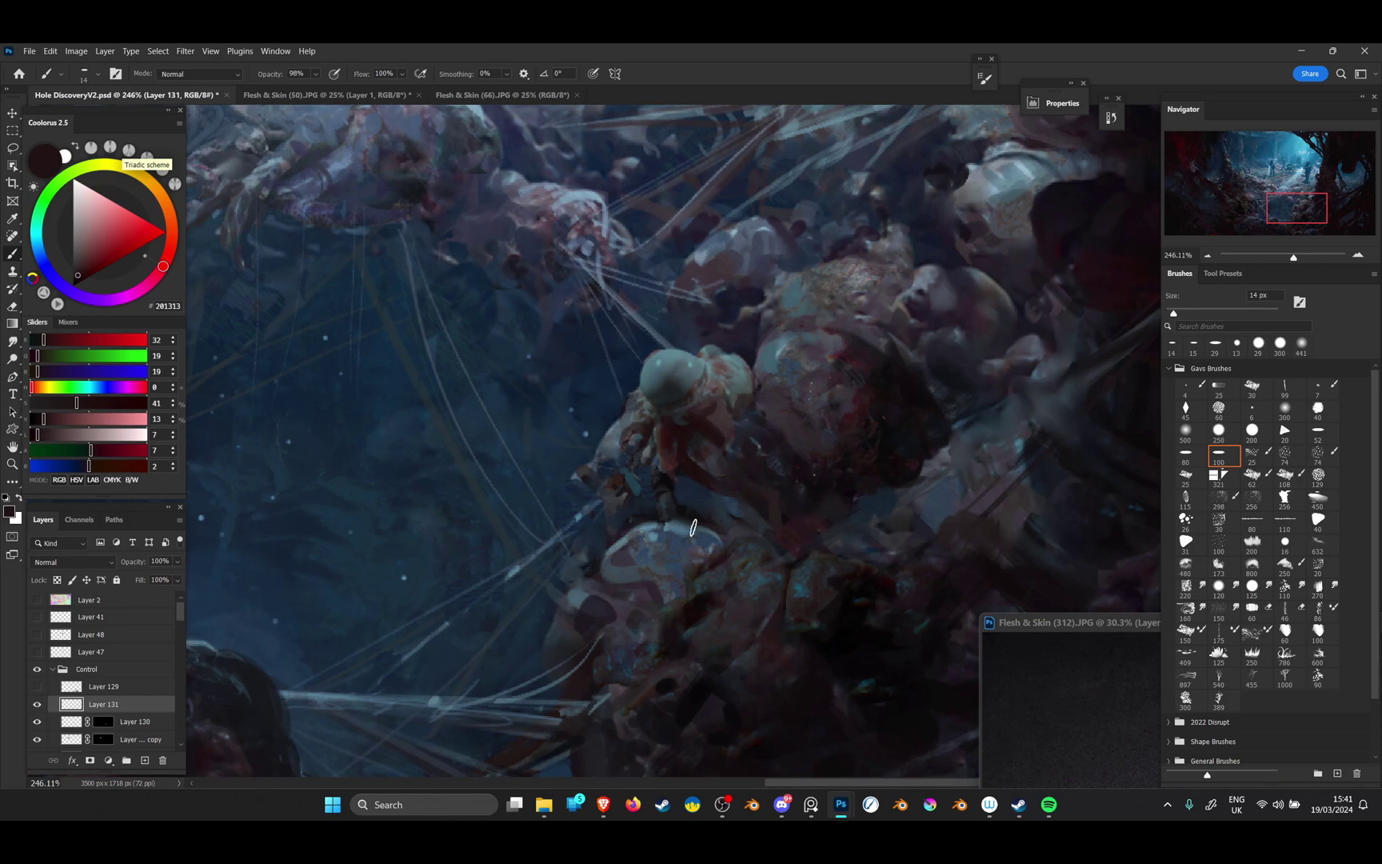
Check Layer 130 hidden and shown, and apply a Median noise filter with a 1-pixel radius to its bone knob
left_click(36, 722)
left_click(36, 721)
left_click(134, 721)
left_click(186, 50)
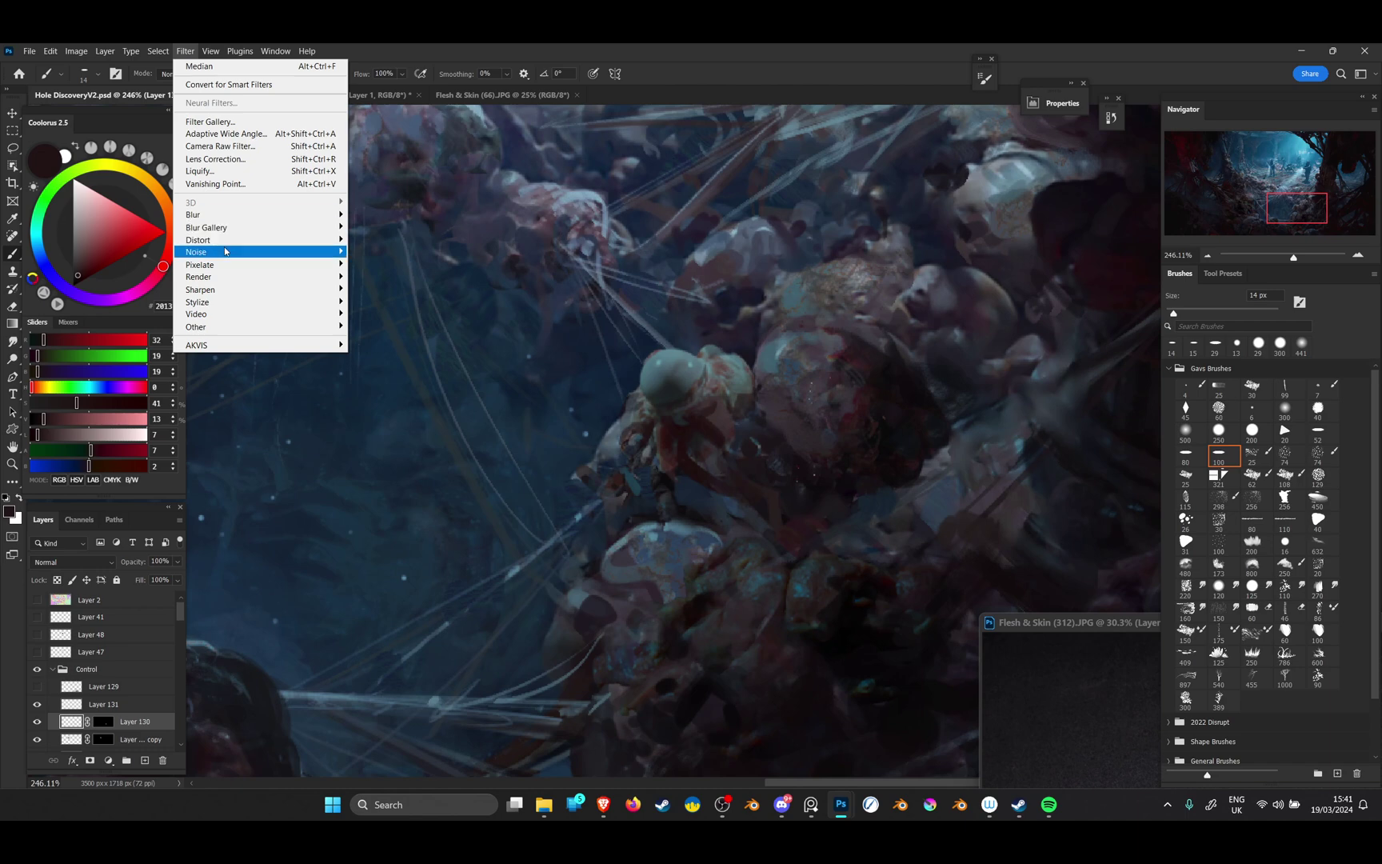
mouse_move(224, 253)
left_click(391, 290)
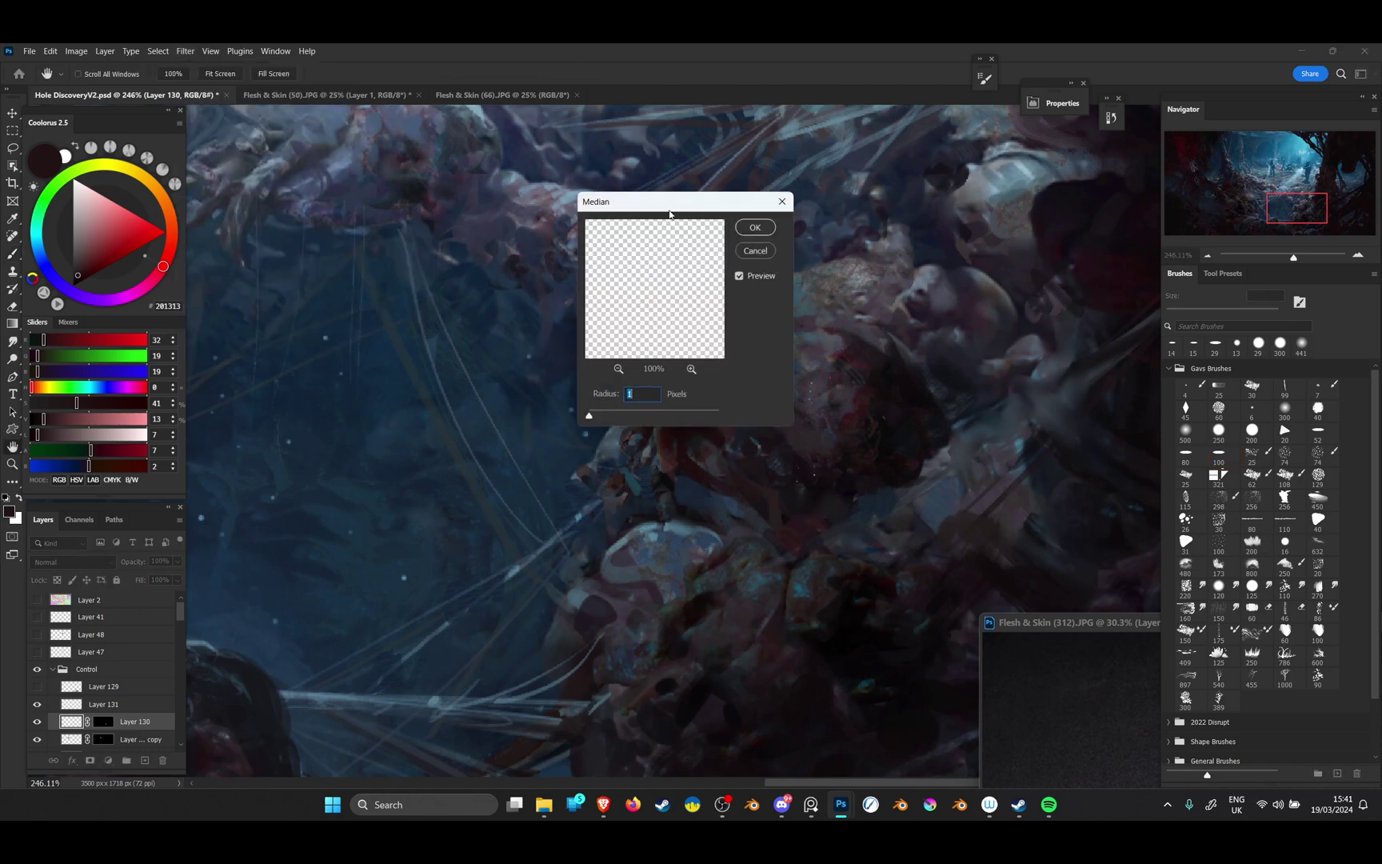
left_click_drag(681, 204, 445, 203)
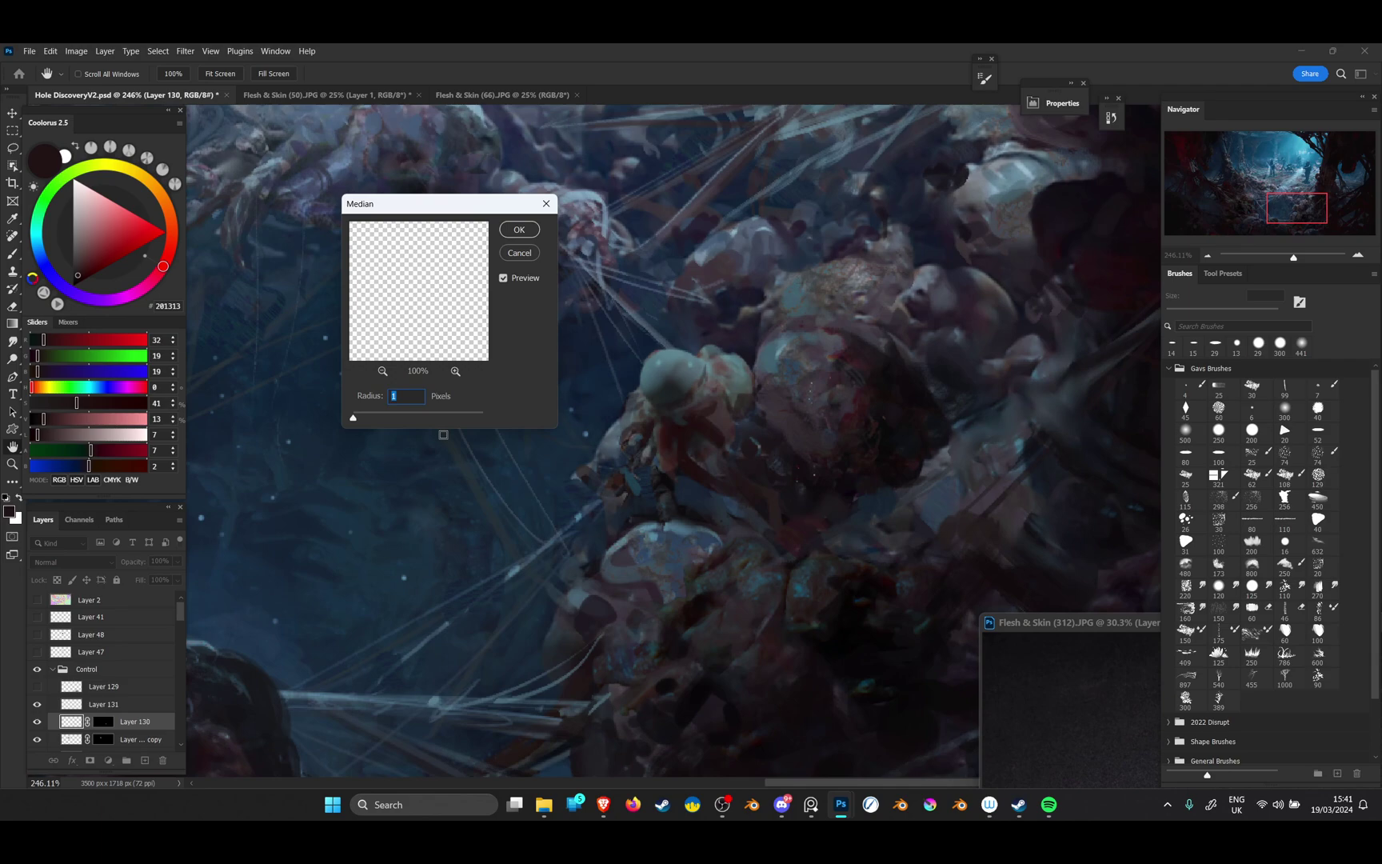
left_click(520, 230)
Examine the bone knob within the whole scene, comparing it with its layer hidden and shown
key("b")
key("ctrl+0")
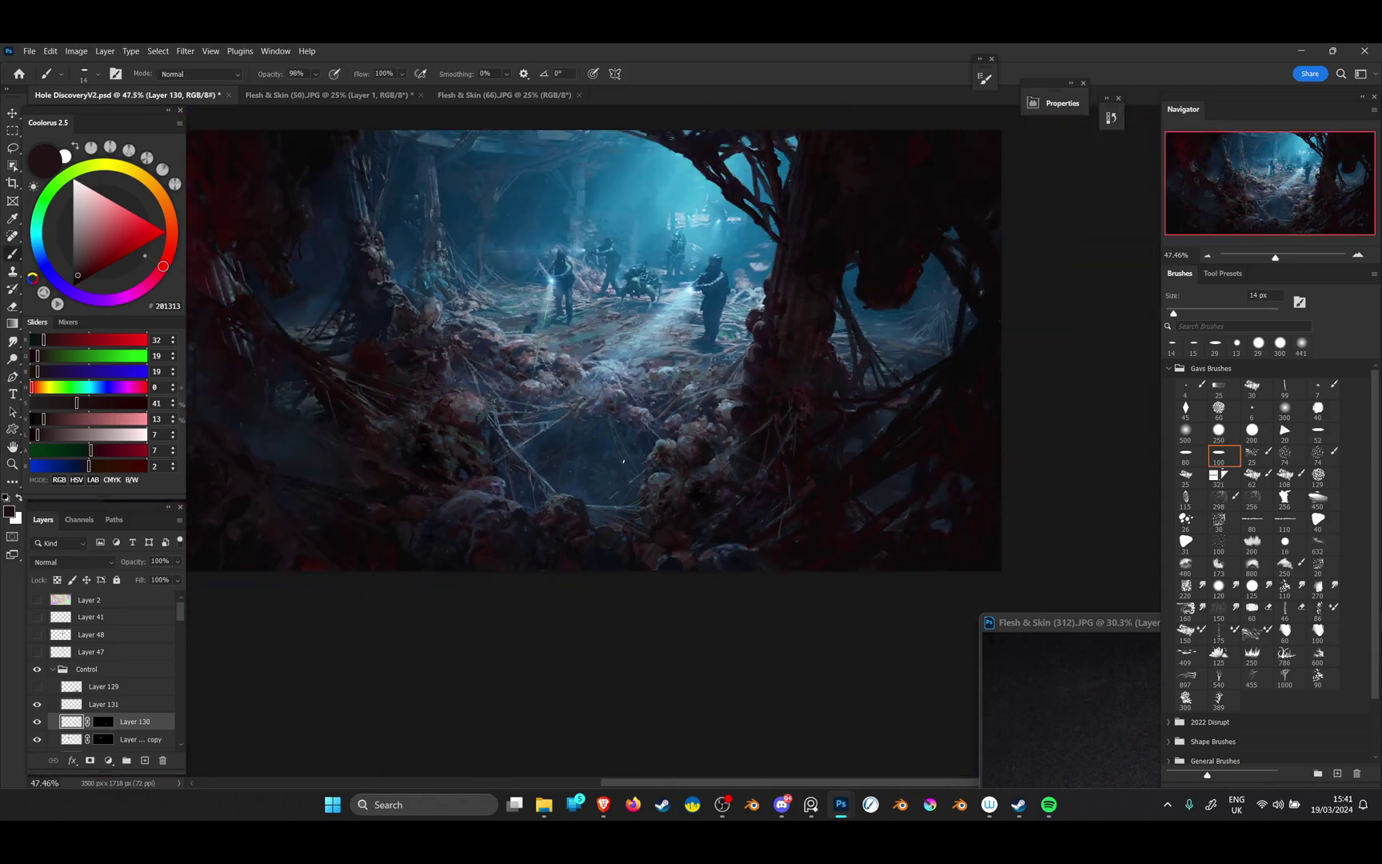
scroll(624, 461, "up", 5)
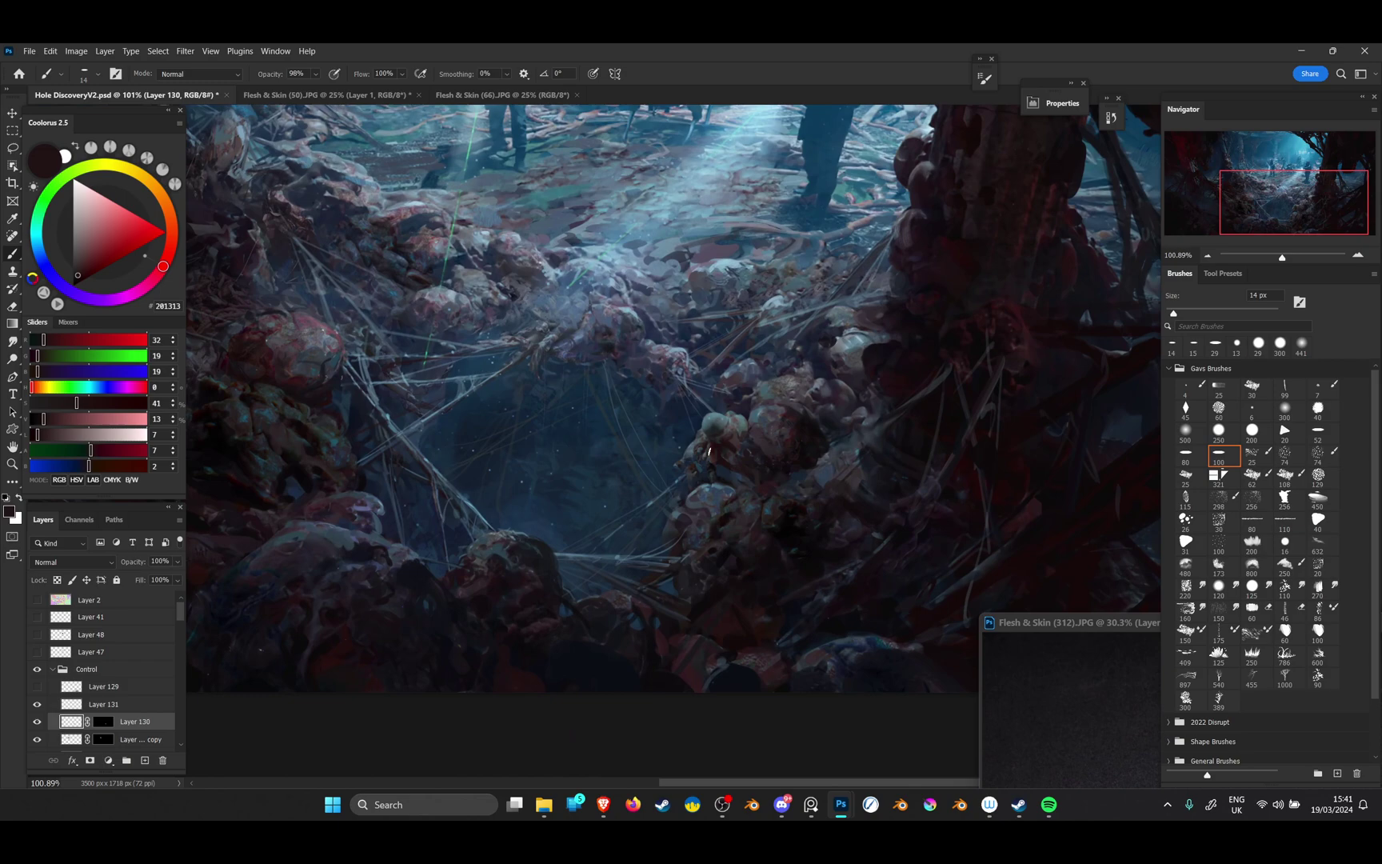
left_click(36, 722)
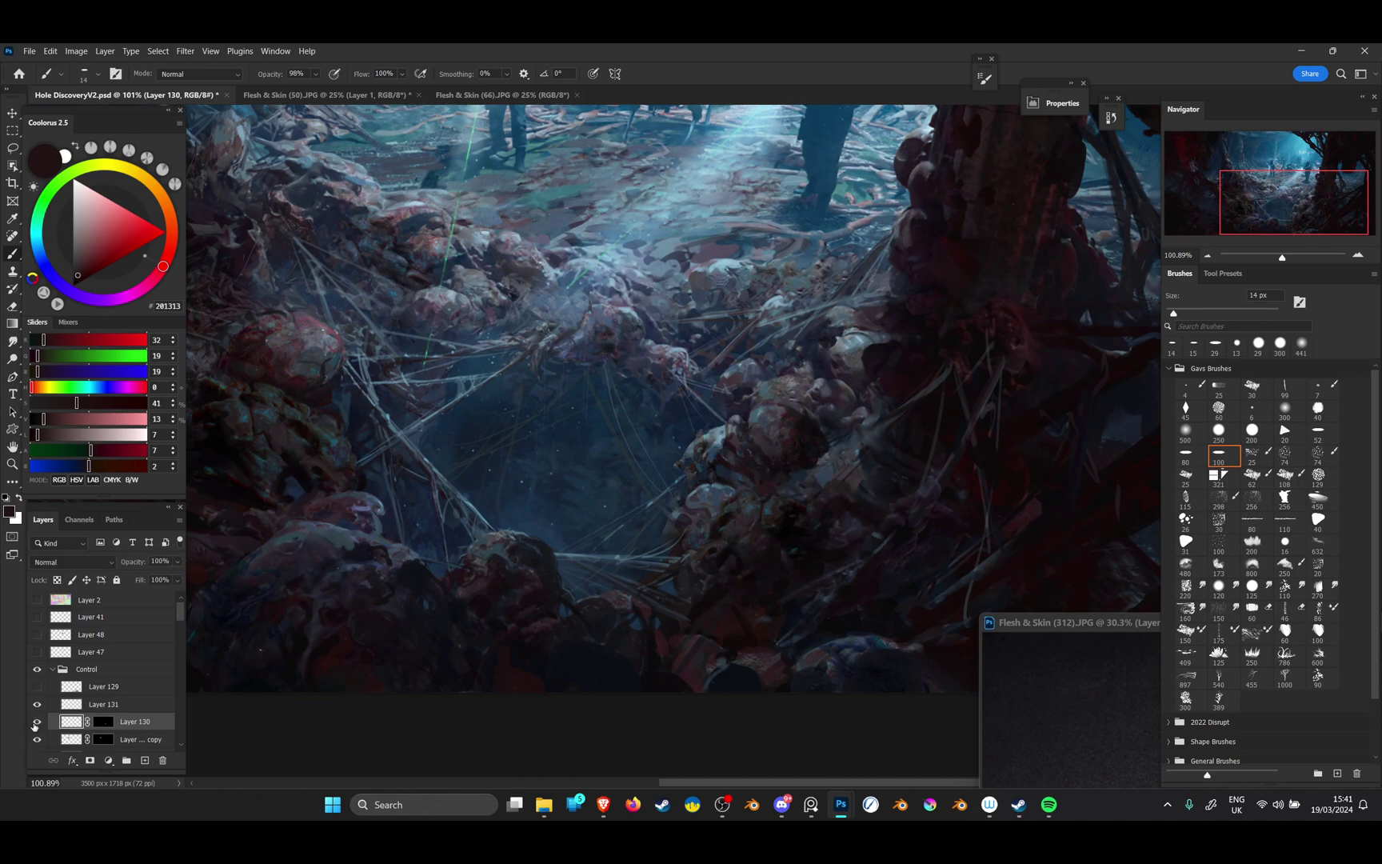
left_click(36, 722)
Duplicate the bone knob's layer and move the copy across to the left rim of the hole
key("ctrl+j")
key("ctrl+t")
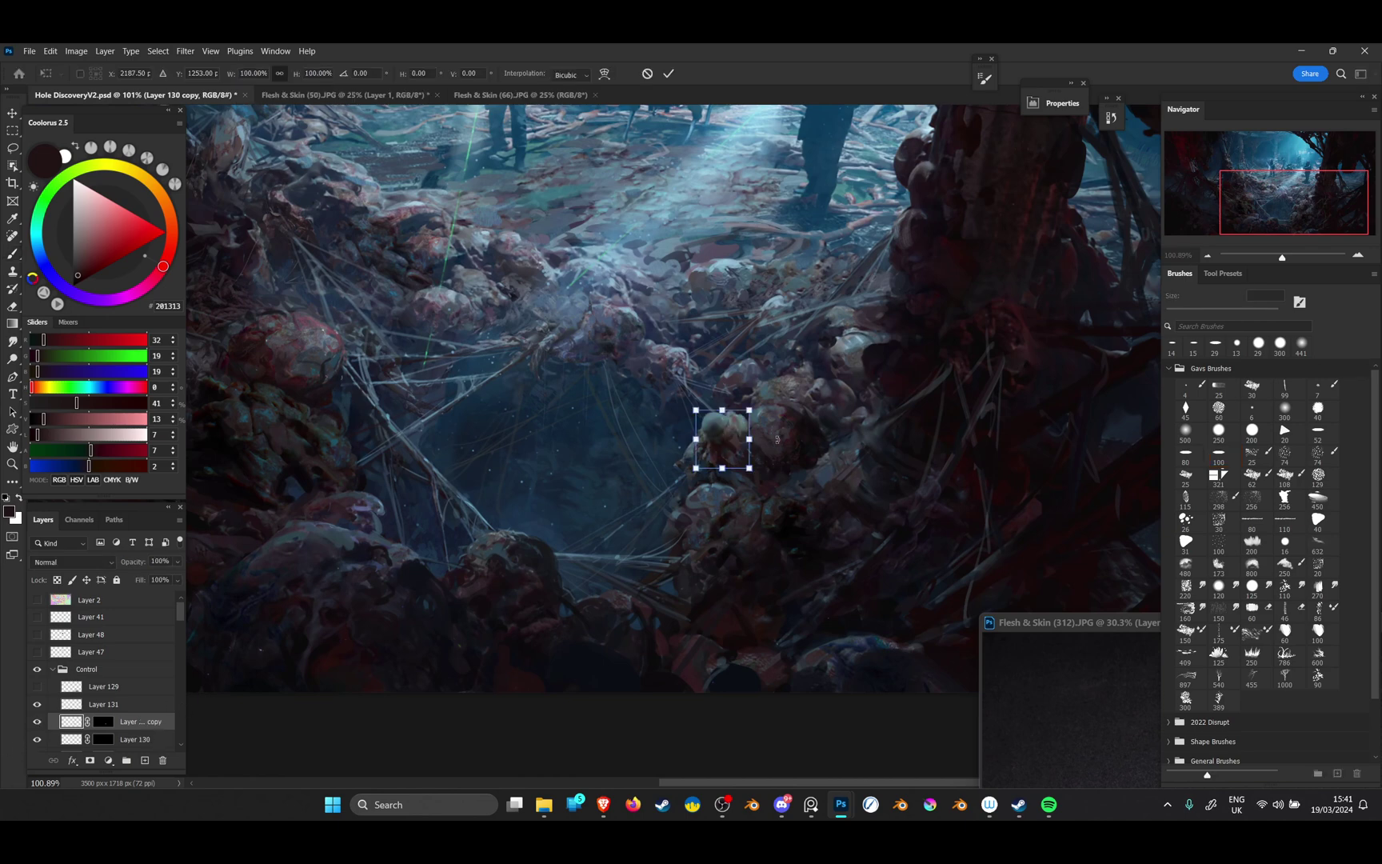
left_click_drag(716, 442, 371, 368)
scroll(352, 311, "up", 1)
scroll(355, 310, "up", 3)
left_click_drag(483, 350, 711, 413)
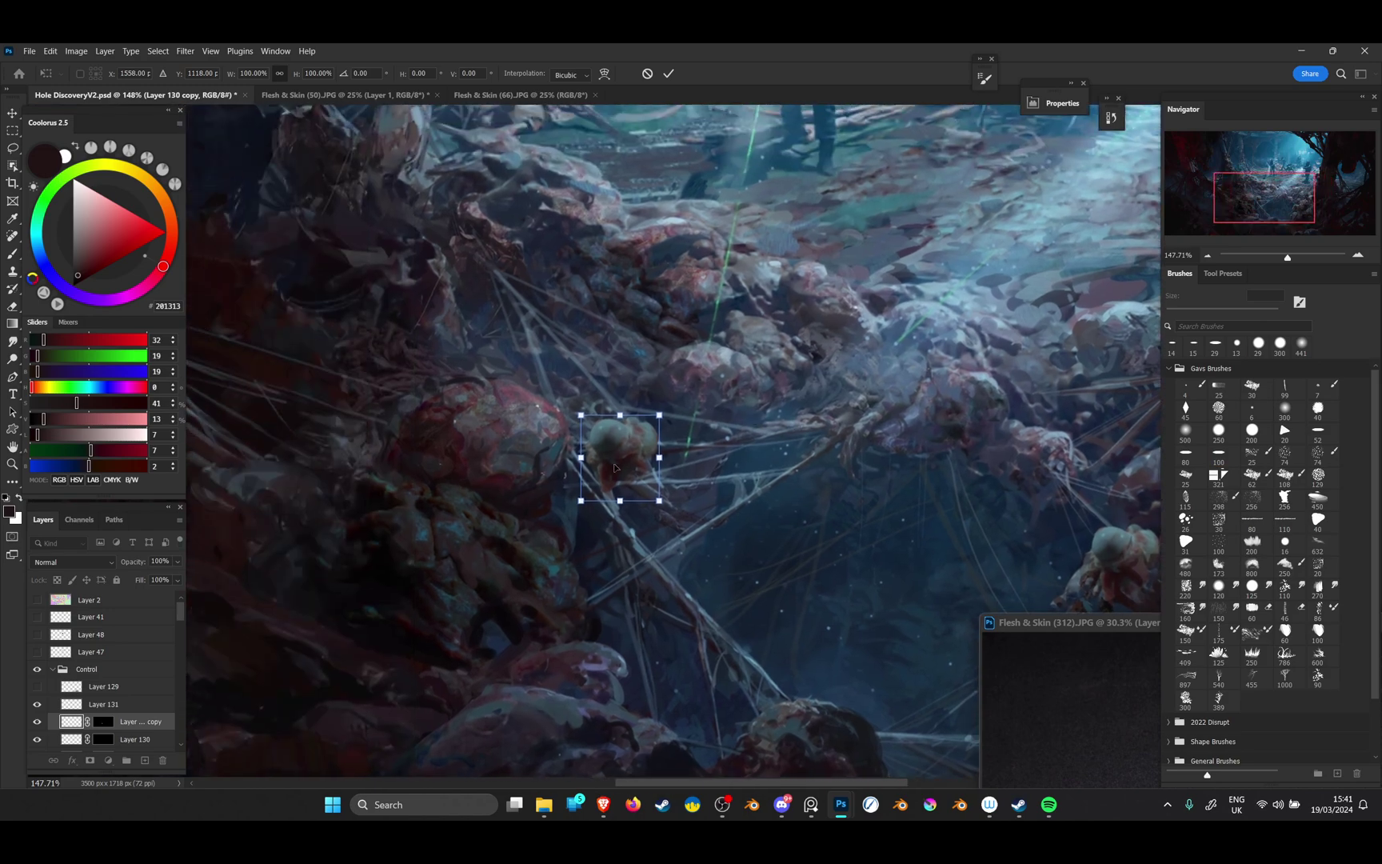
Flip the knob copy horizontally, place it beside the large flesh mound left of the hole and apply the transform
left_click_drag(633, 459, 568, 234)
right_click(458, 368)
left_click(496, 640)
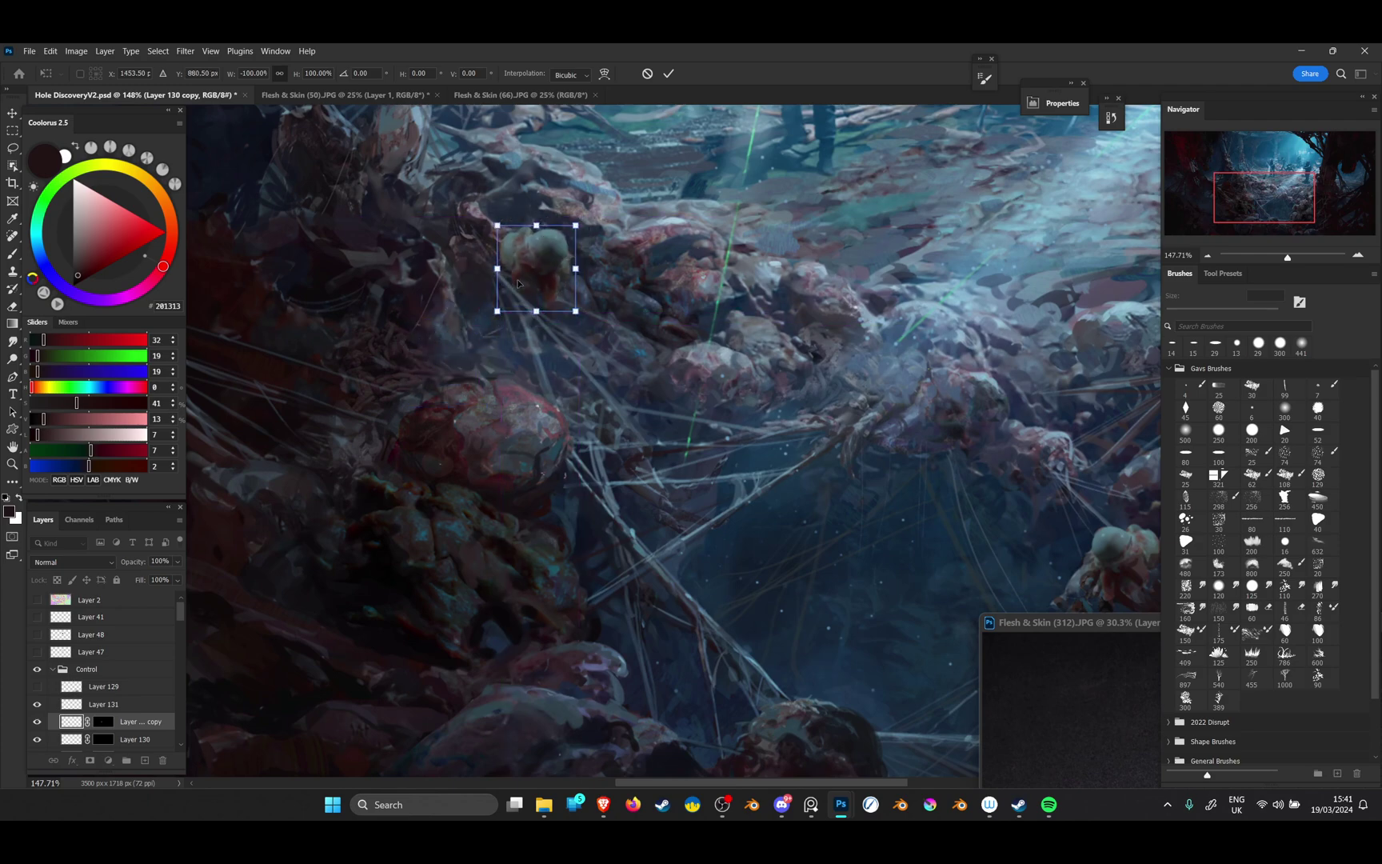
scroll(528, 283, "down", 5)
mouse_move(528, 284)
left_mouse_down()
mouse_move(413, 355)
mouse_move(473, 360)
mouse_move(522, 309)
mouse_move(484, 348)
left_mouse_up()
scroll(414, 352, "up", 3)
key("Return")
scroll(445, 363, "up", 2)
scroll(467, 359, "down", 3)
scroll(467, 359, "down", 4)
scroll(490, 366, "up", 3)
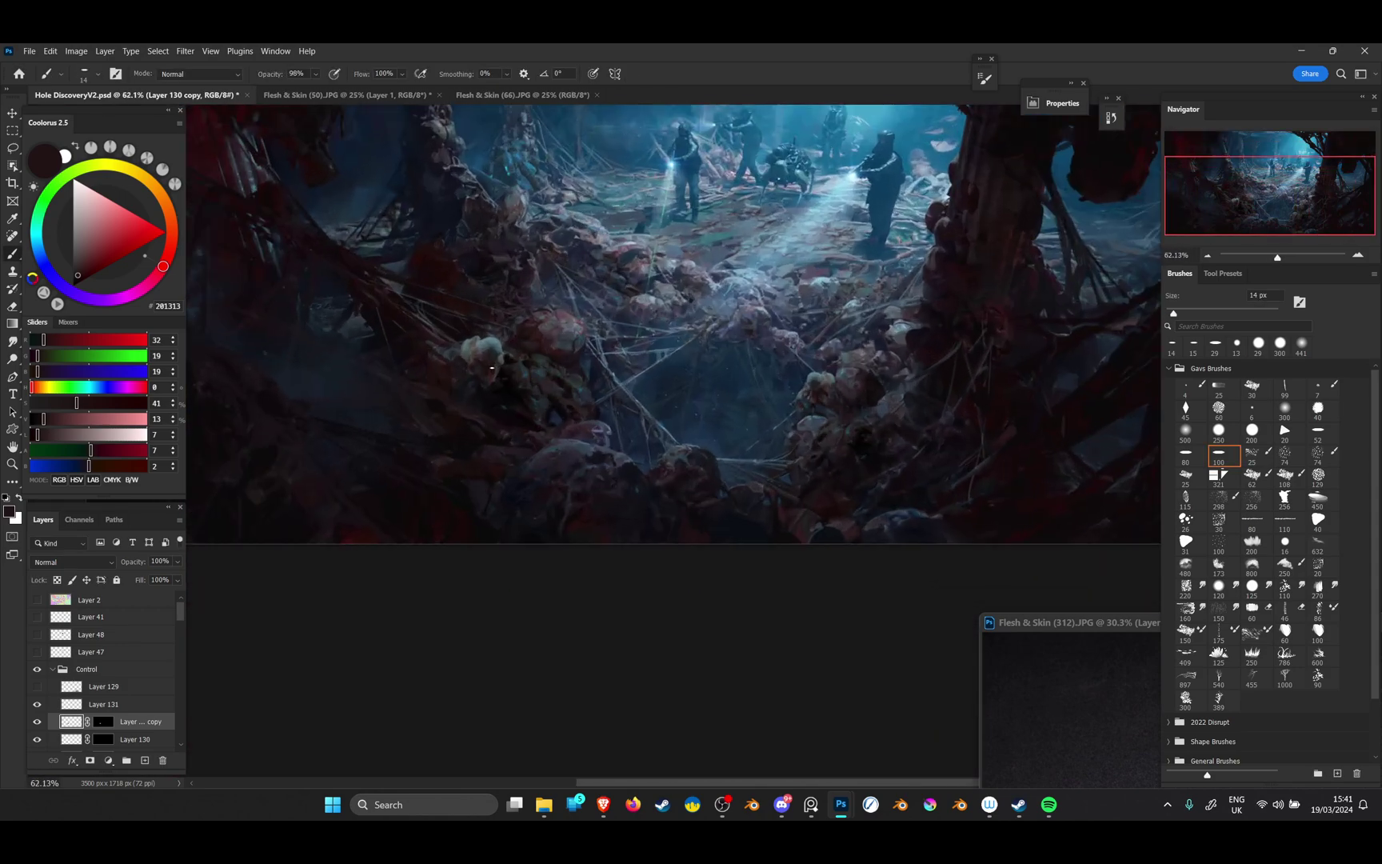
Darken the knob copy with a Hue/Saturation adjustment, setting Lightness to -26
key("ctrl+u")
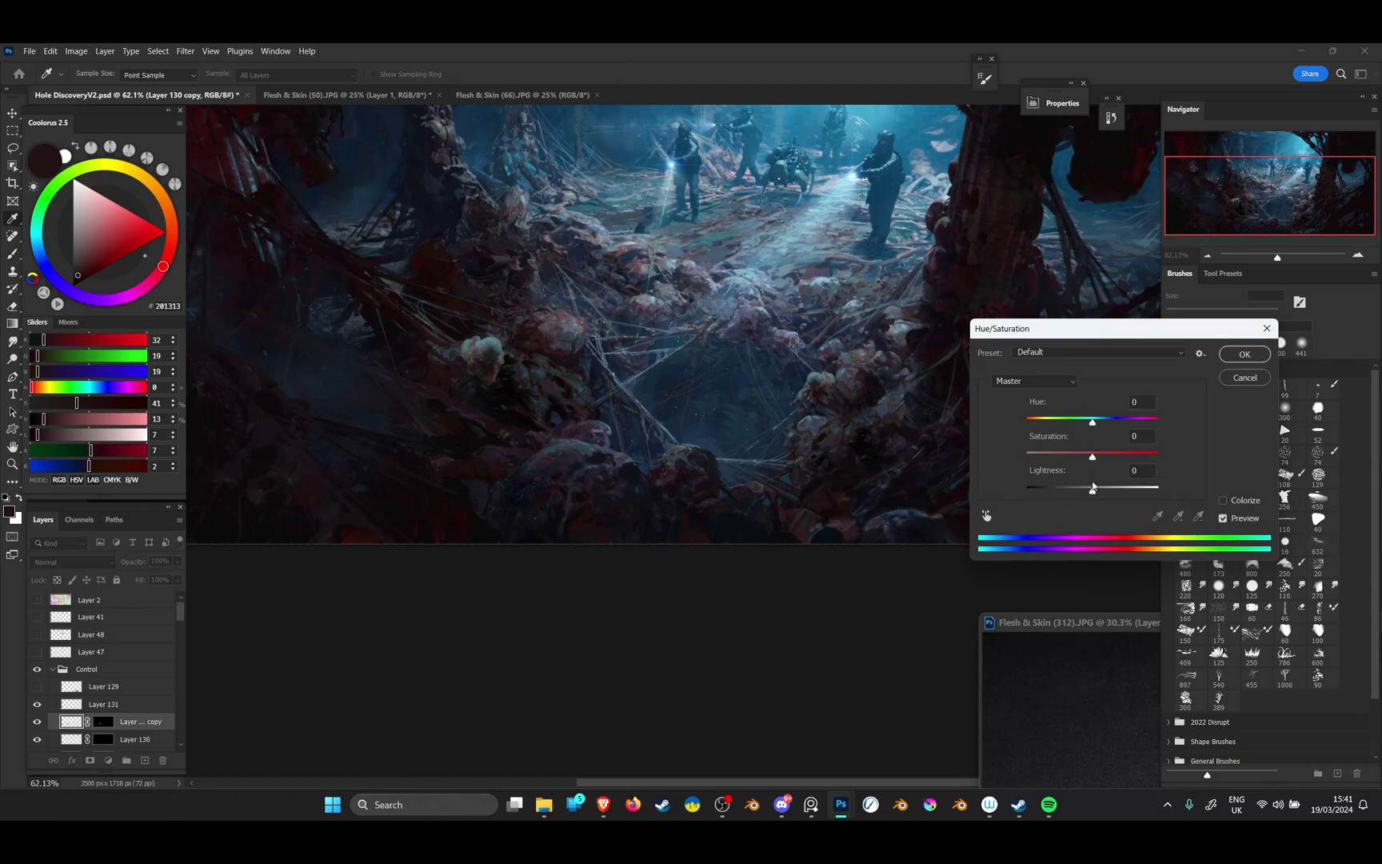
left_click_drag(1092, 485, 1073, 494)
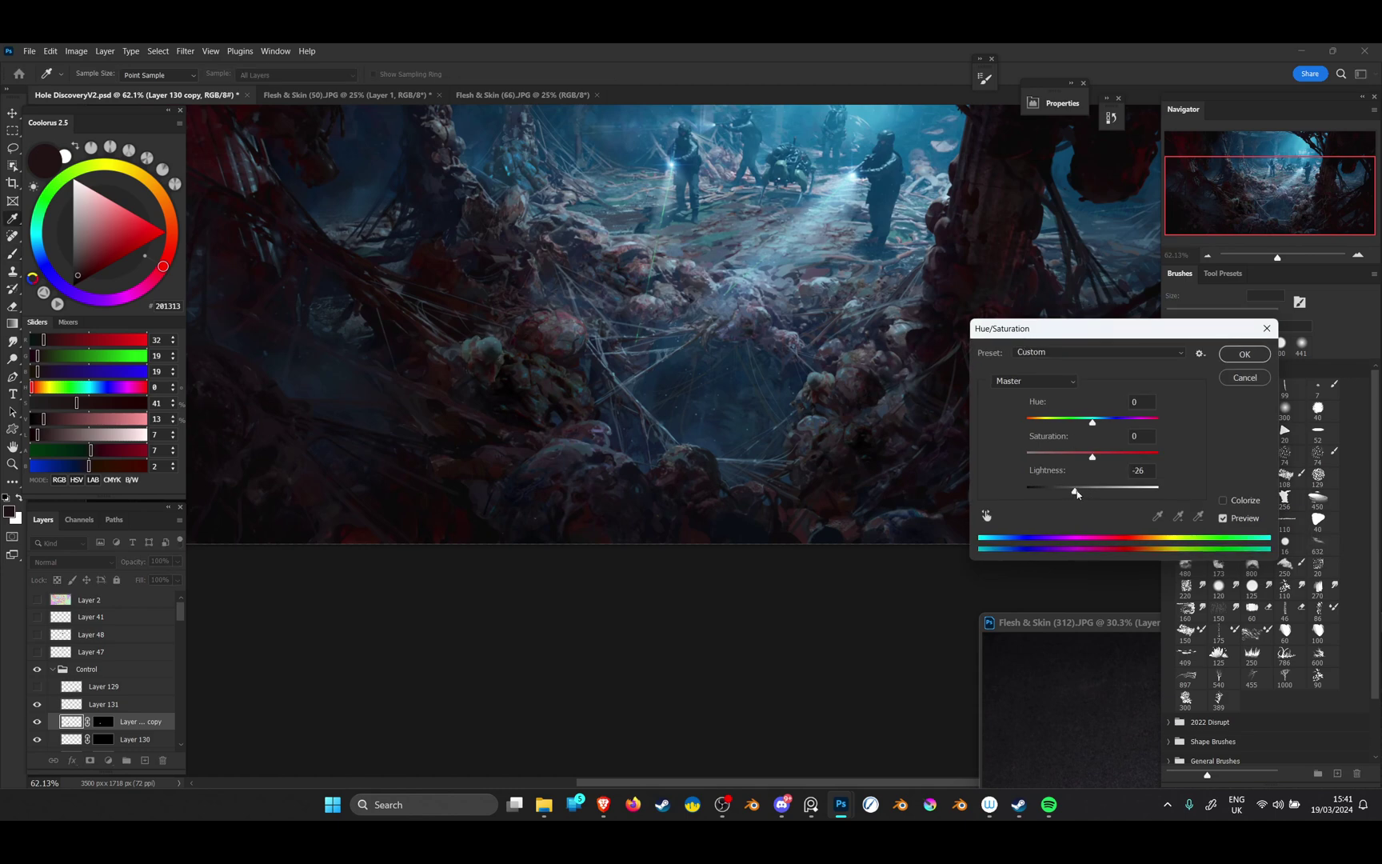
left_click(1245, 353)
Erase along the upper edge of the knob copy with a 22 px flat eraser brush, undoing and redoing the first stroke
key("e")
scroll(448, 352, "up", 5)
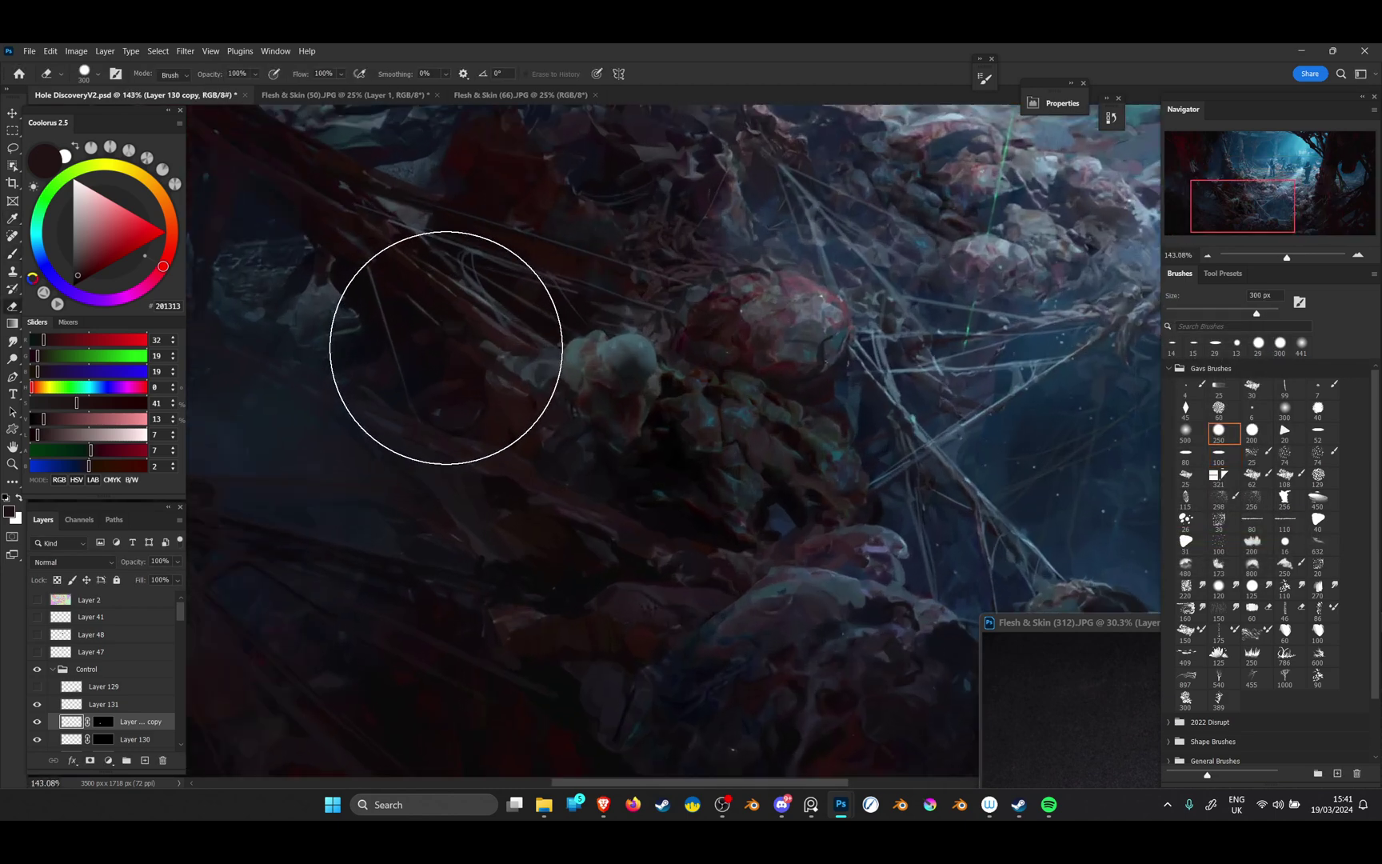
left_click(1215, 459)
right_click(616, 351, "alt")
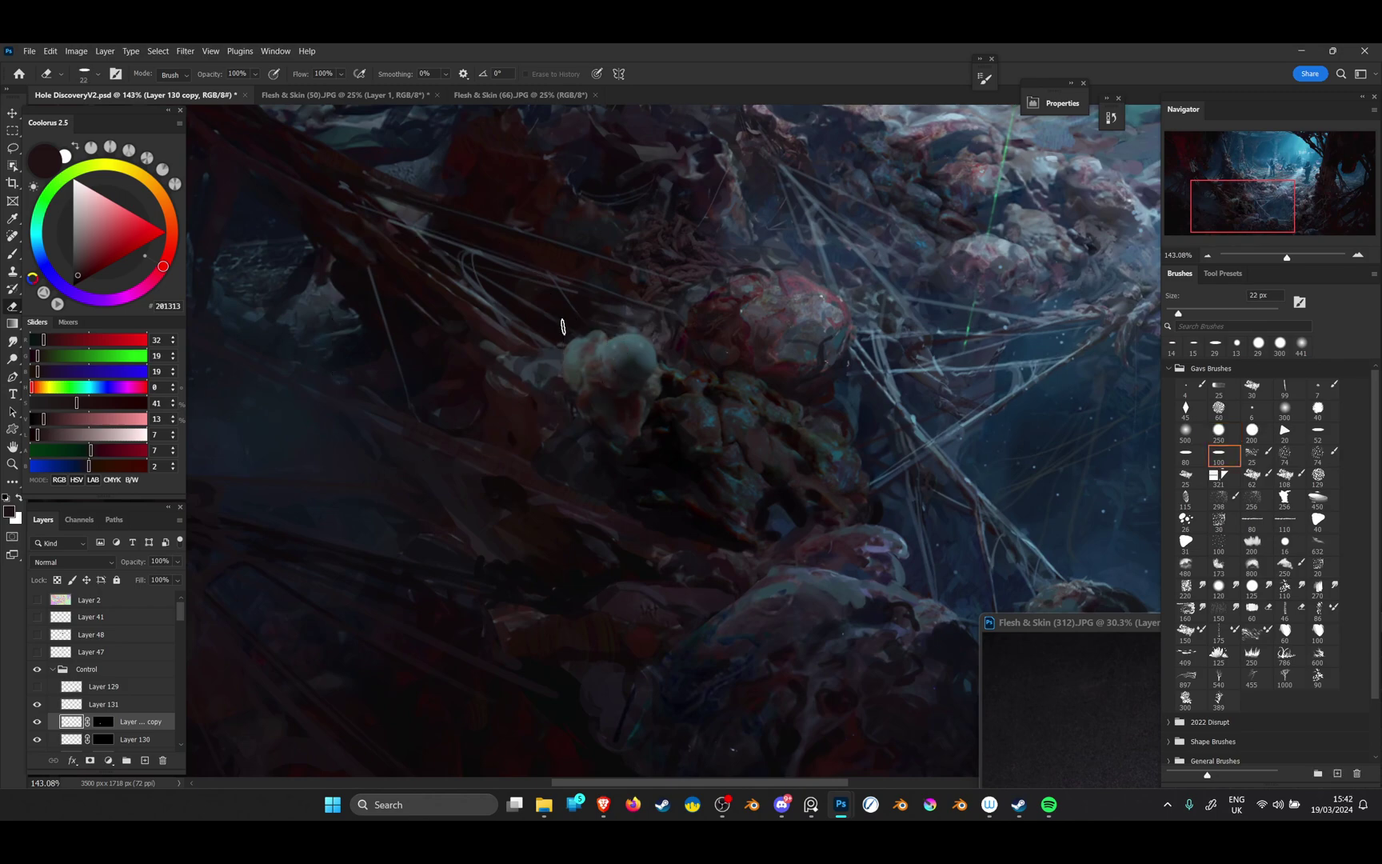
mouse_move(615, 330)
left_mouse_down()
mouse_move(598, 333)
mouse_move(628, 333)
left_mouse_up()
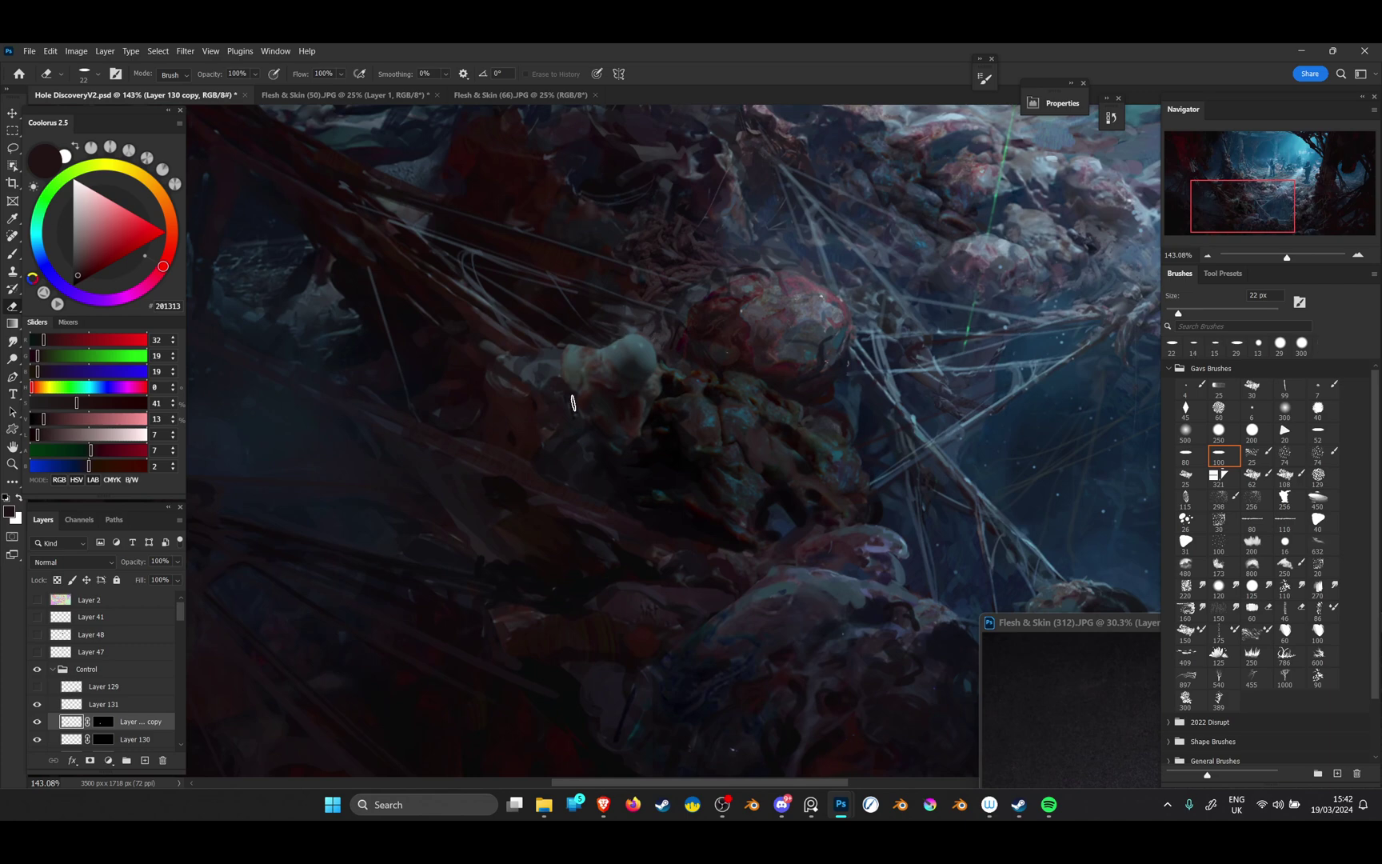
key("ctrl+z")
left_click_drag(646, 336, 560, 336)
Dock the floating Flesh & Skin (312).JPG window with the other documents and switch to Flesh & Skin (50).JPG with the Move tool
left_click_drag(1089, 623, 348, 104)
left_click(349, 98)
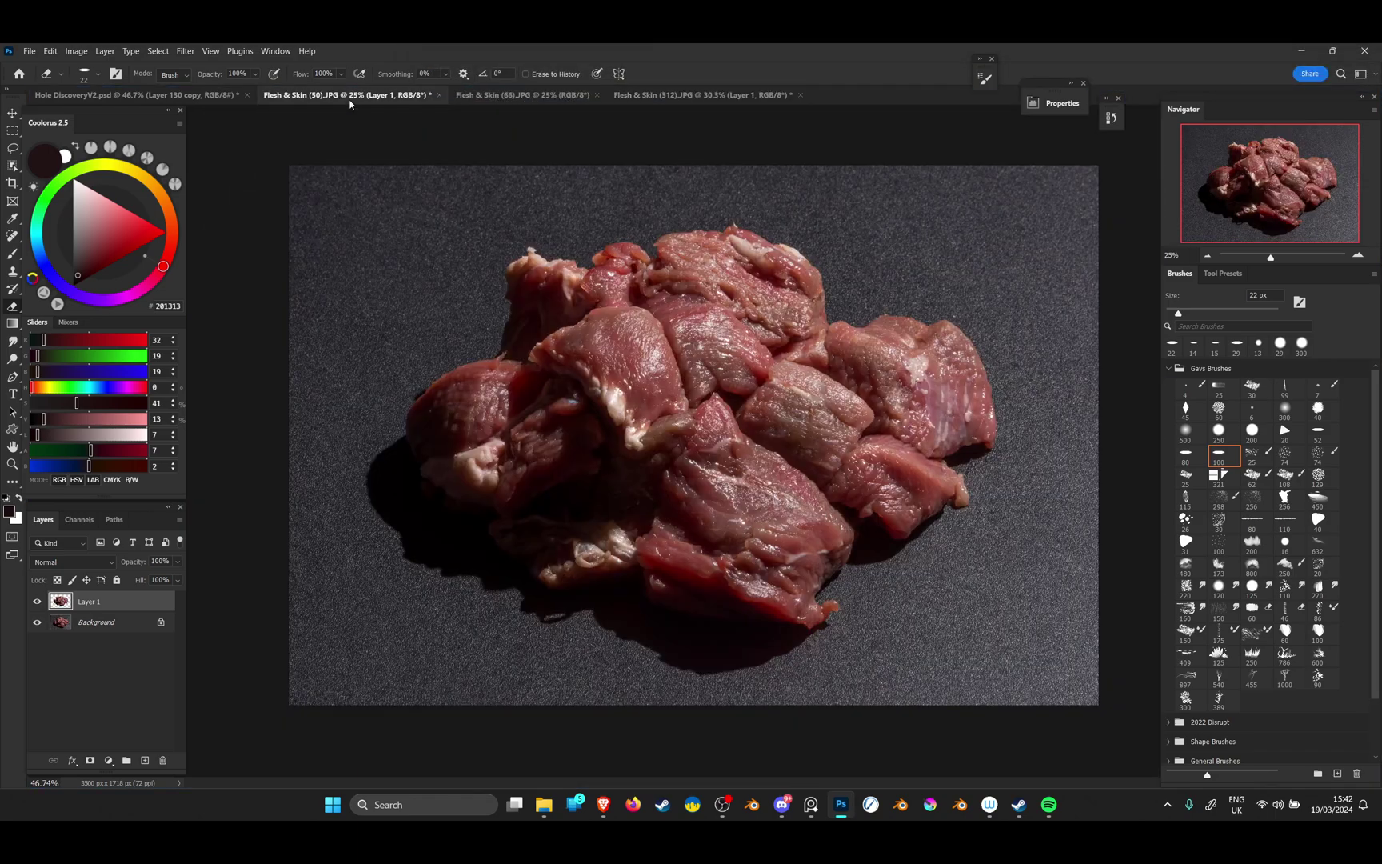
key("v")
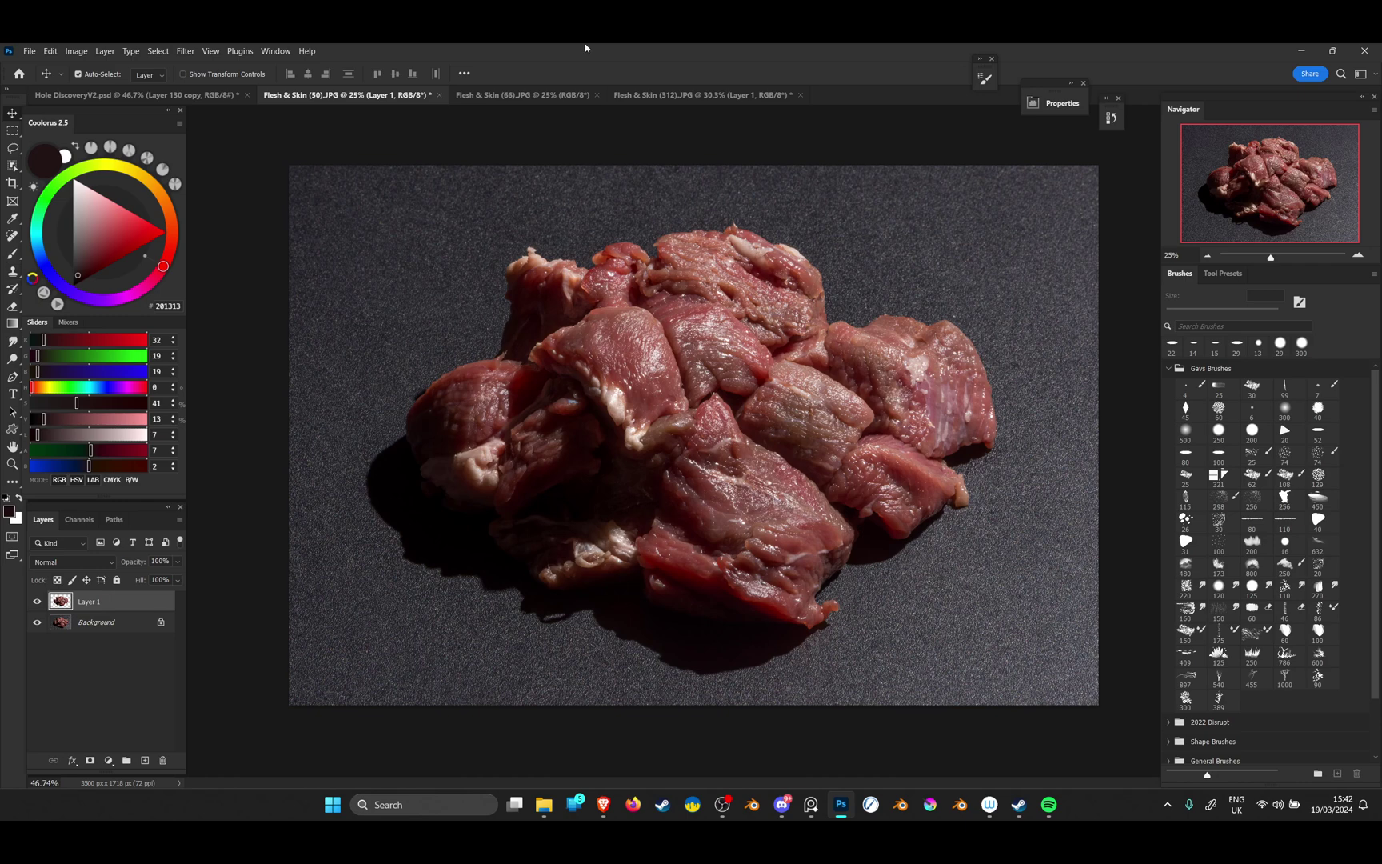
Float the Flesh & Skin (50).JPG window and copy its cut-out meat layer into Hole DiscoveryV2.psd
left_click_drag(355, 100, 868, 744)
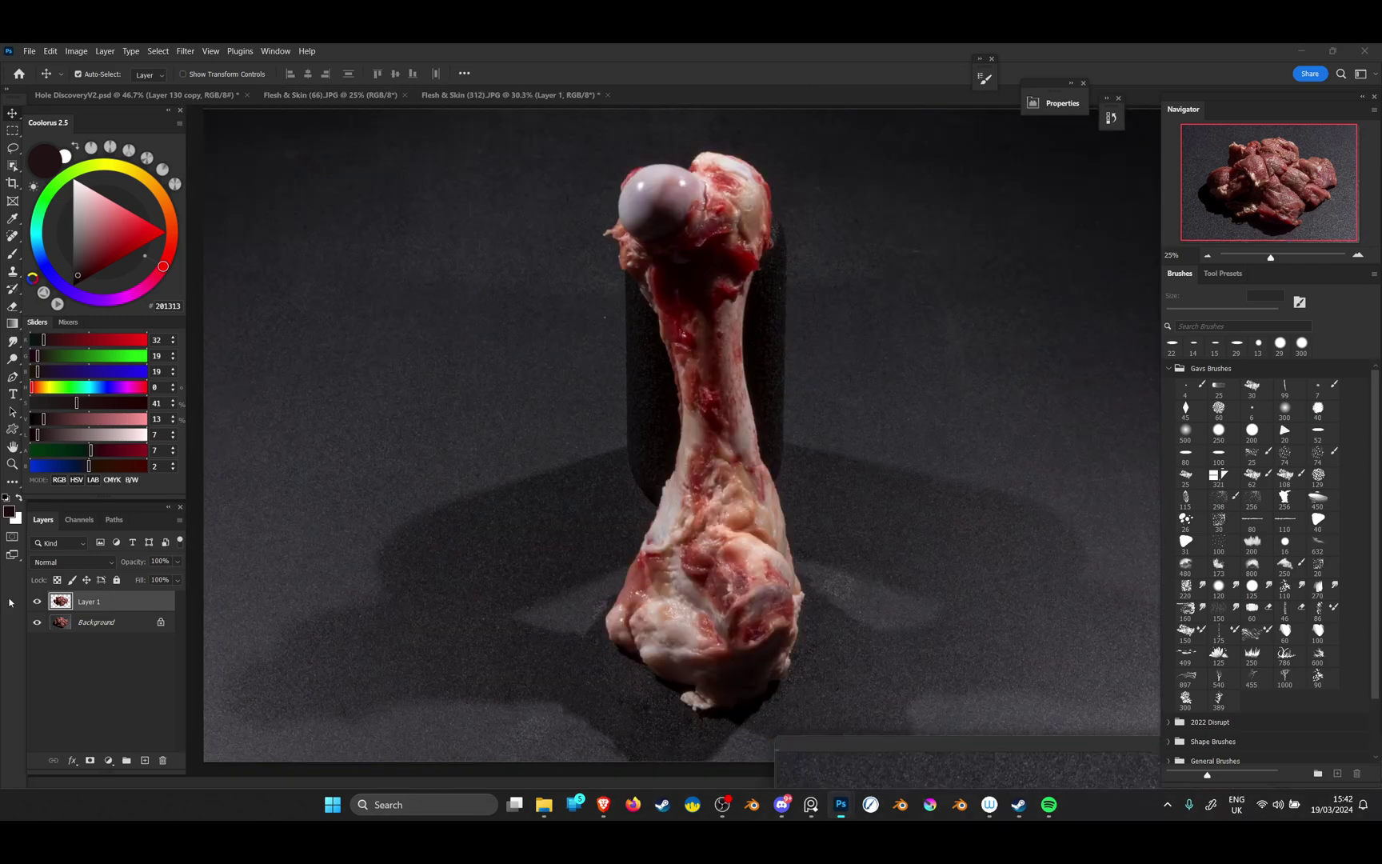
left_click(248, 94)
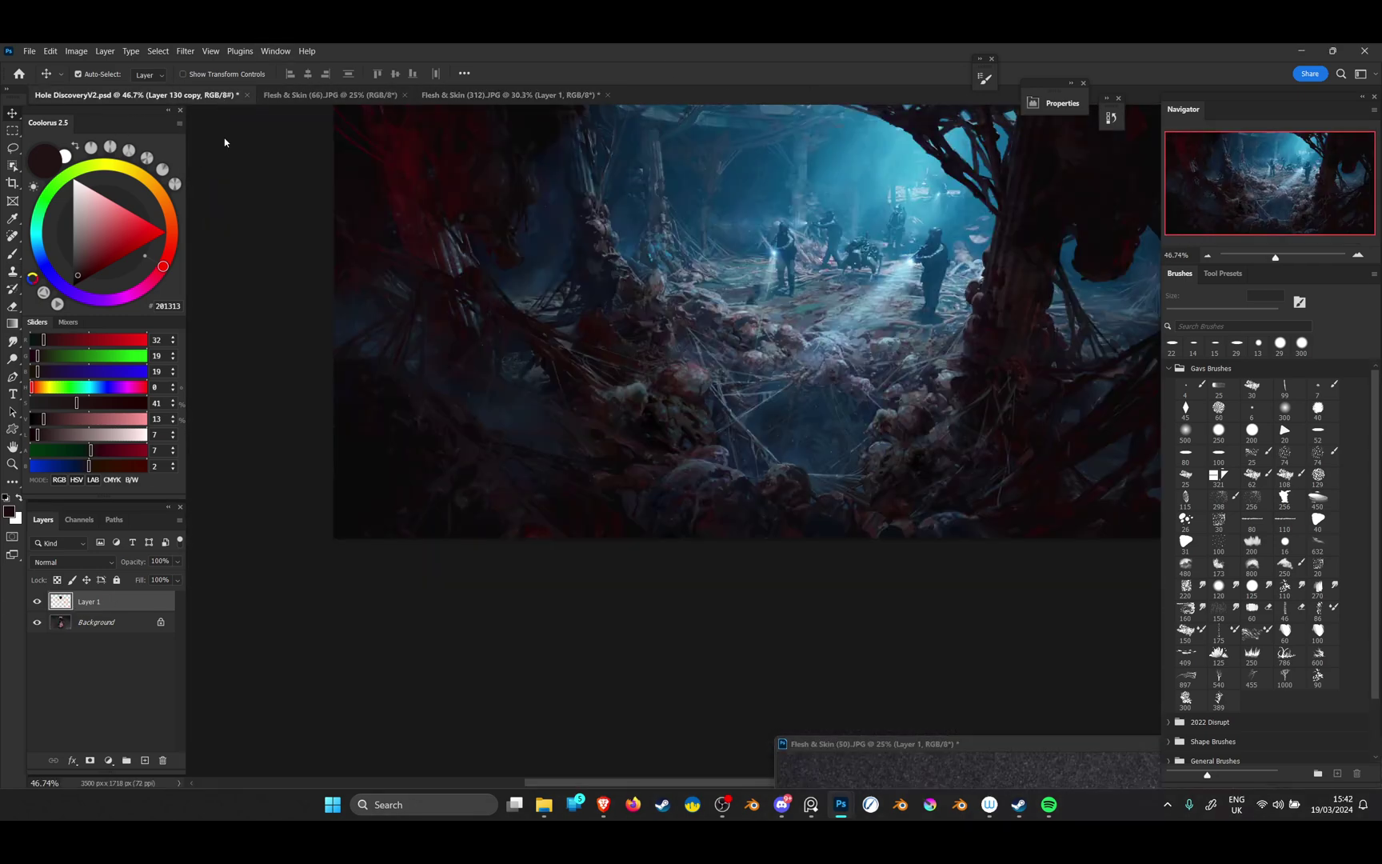
left_click(941, 744)
left_click_drag(122, 605, 805, 400)
Scale the pasted meat pile to 20% and move it over the area beyond the hole's right rim
key("ctrl+t")
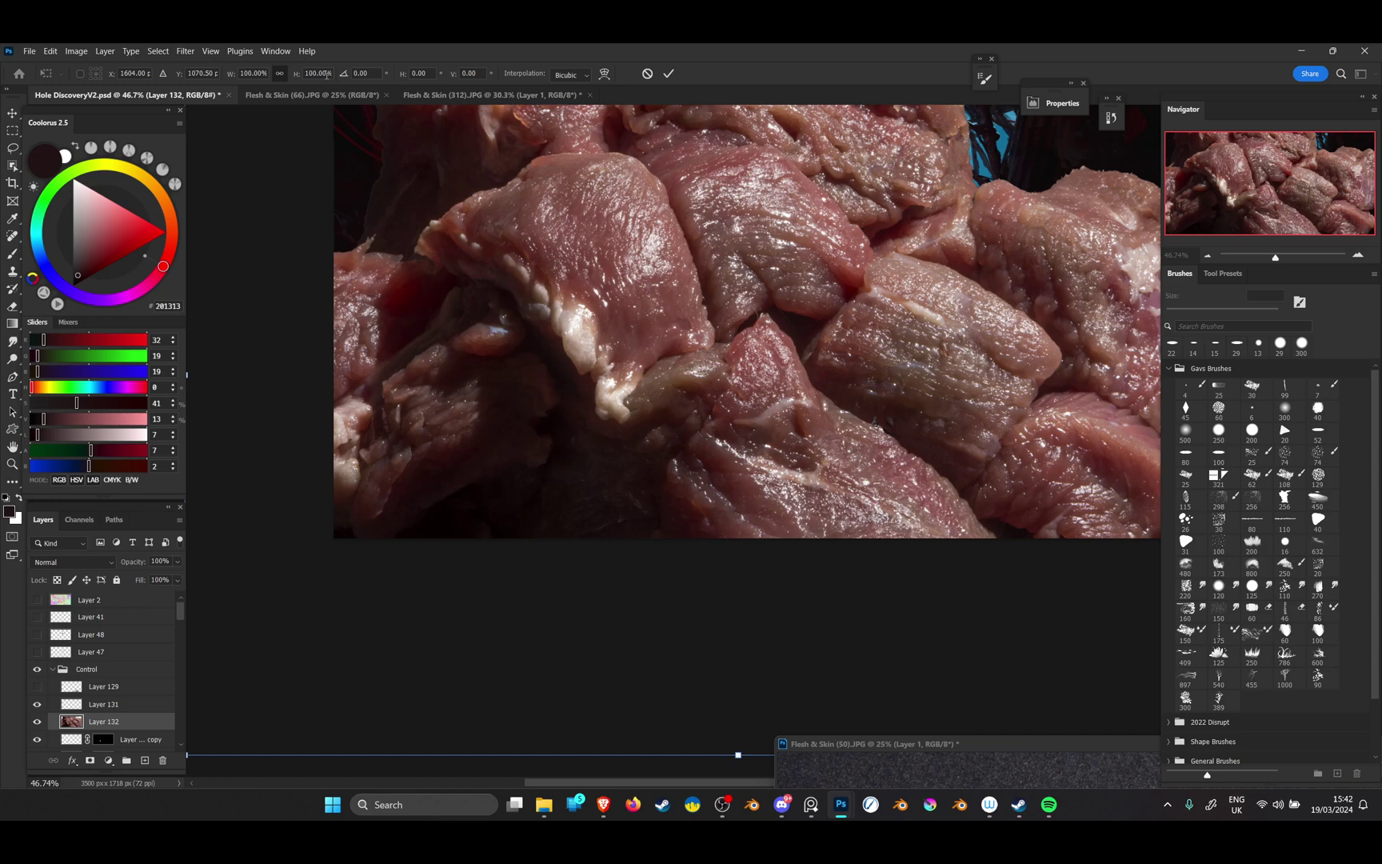
type("20")
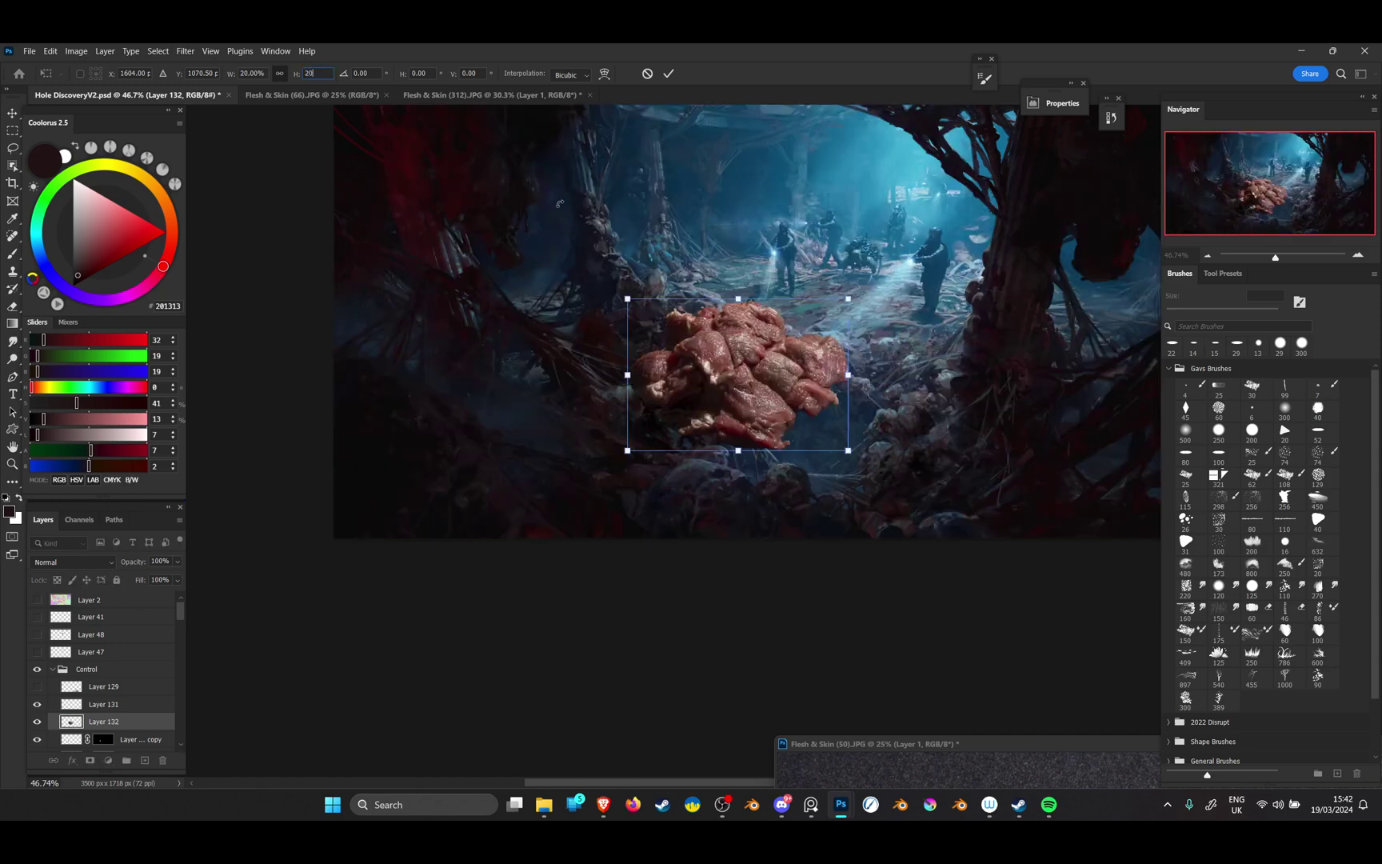
key("Return")
scroll(712, 366, "up", 3)
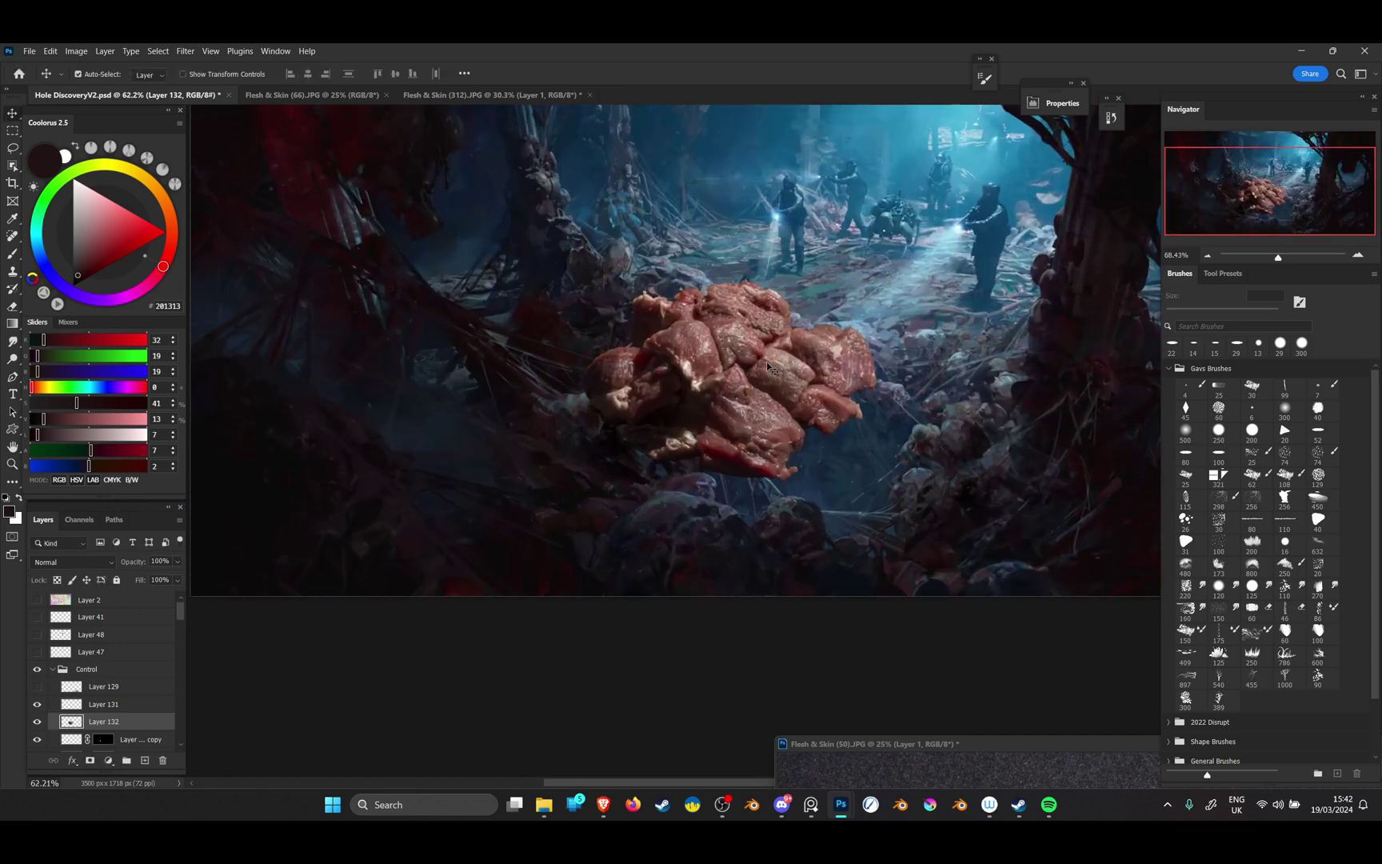
scroll(659, 346, "up", 2)
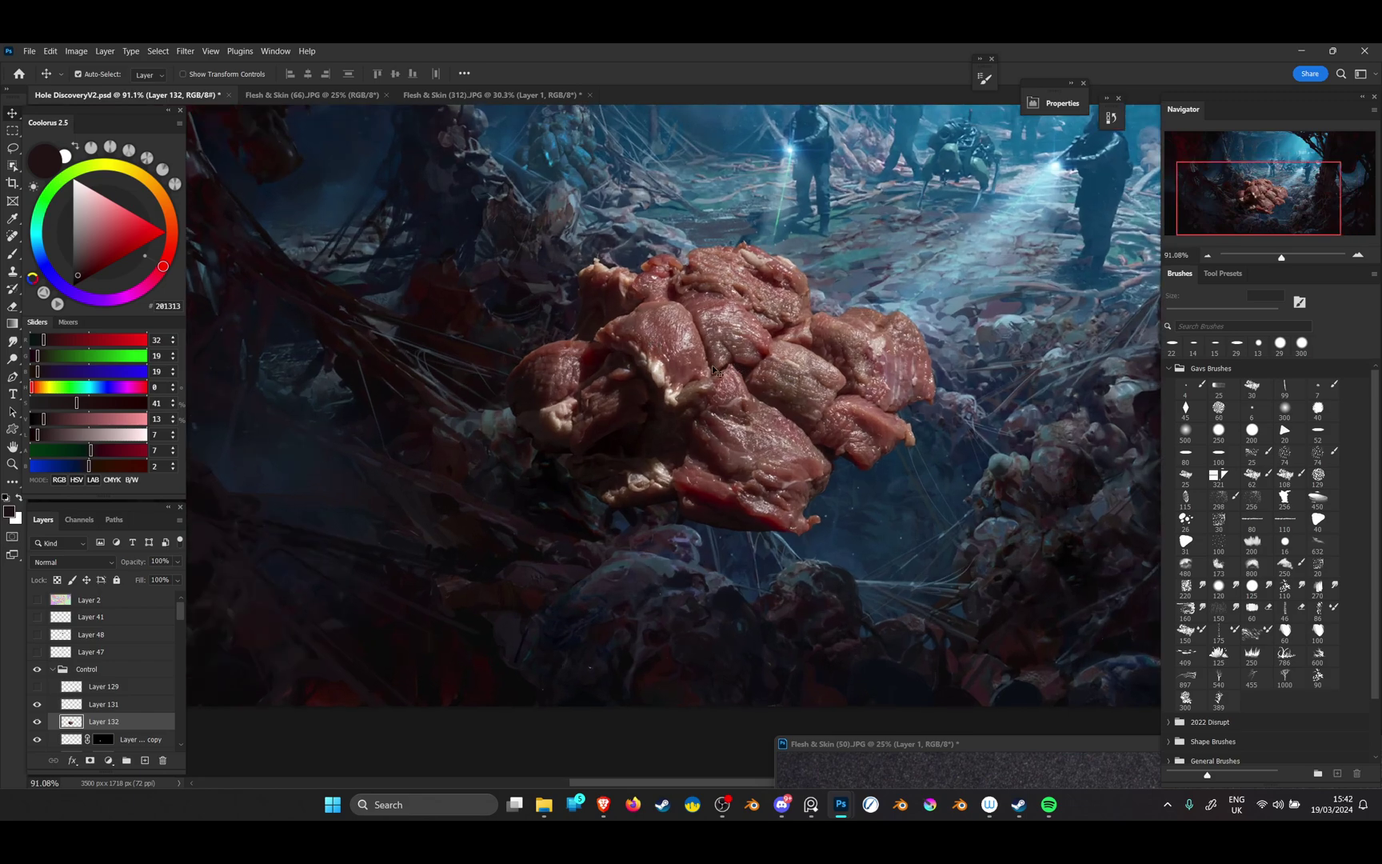
left_click_drag(709, 354, 1020, 310)
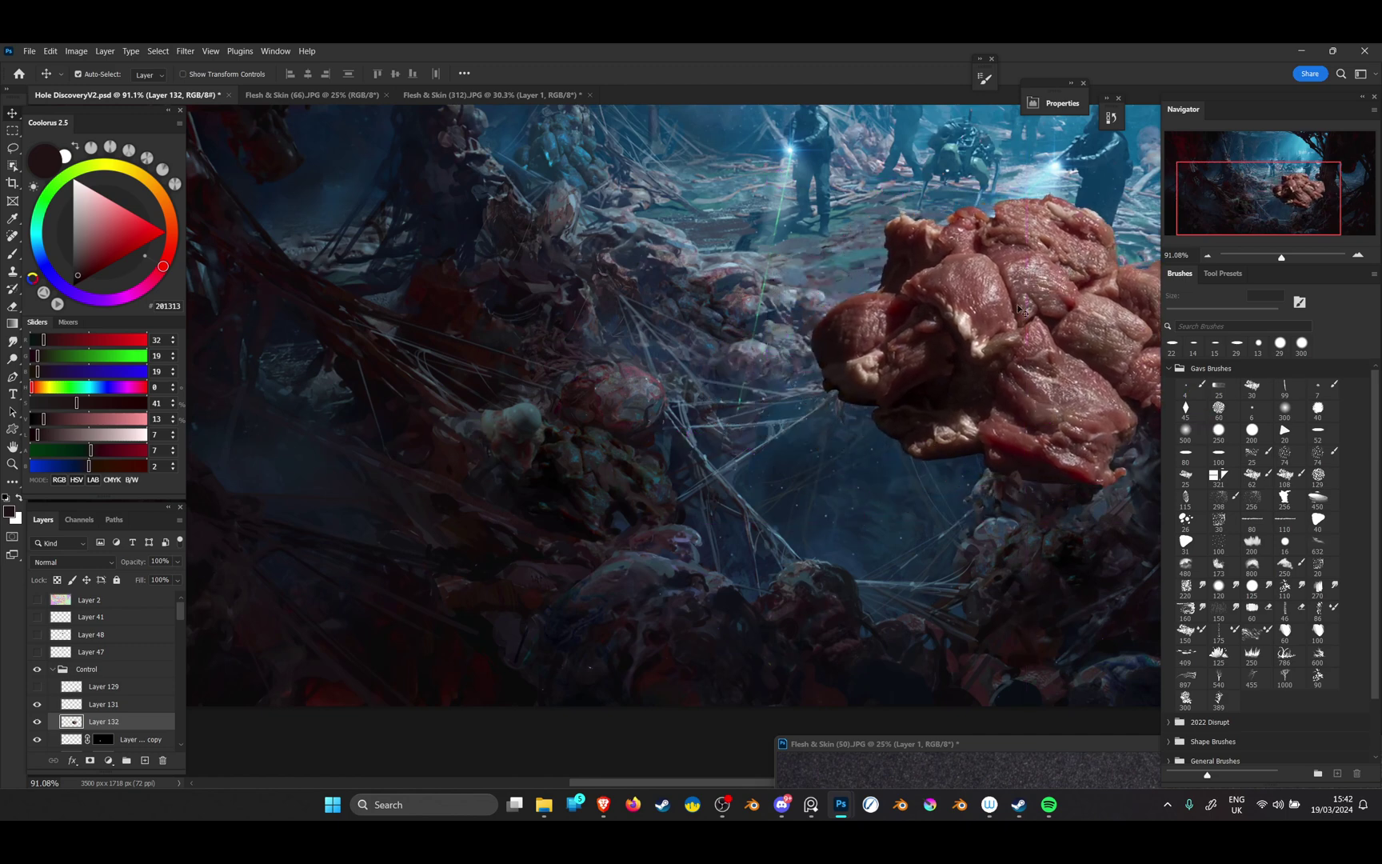
Match the meat pile's colors to Layer 124 of Hole DiscoveryV2.psd with Match Color, undoing and redoing it to compare
key("ctrl+alt+m")
left_click(463, 499)
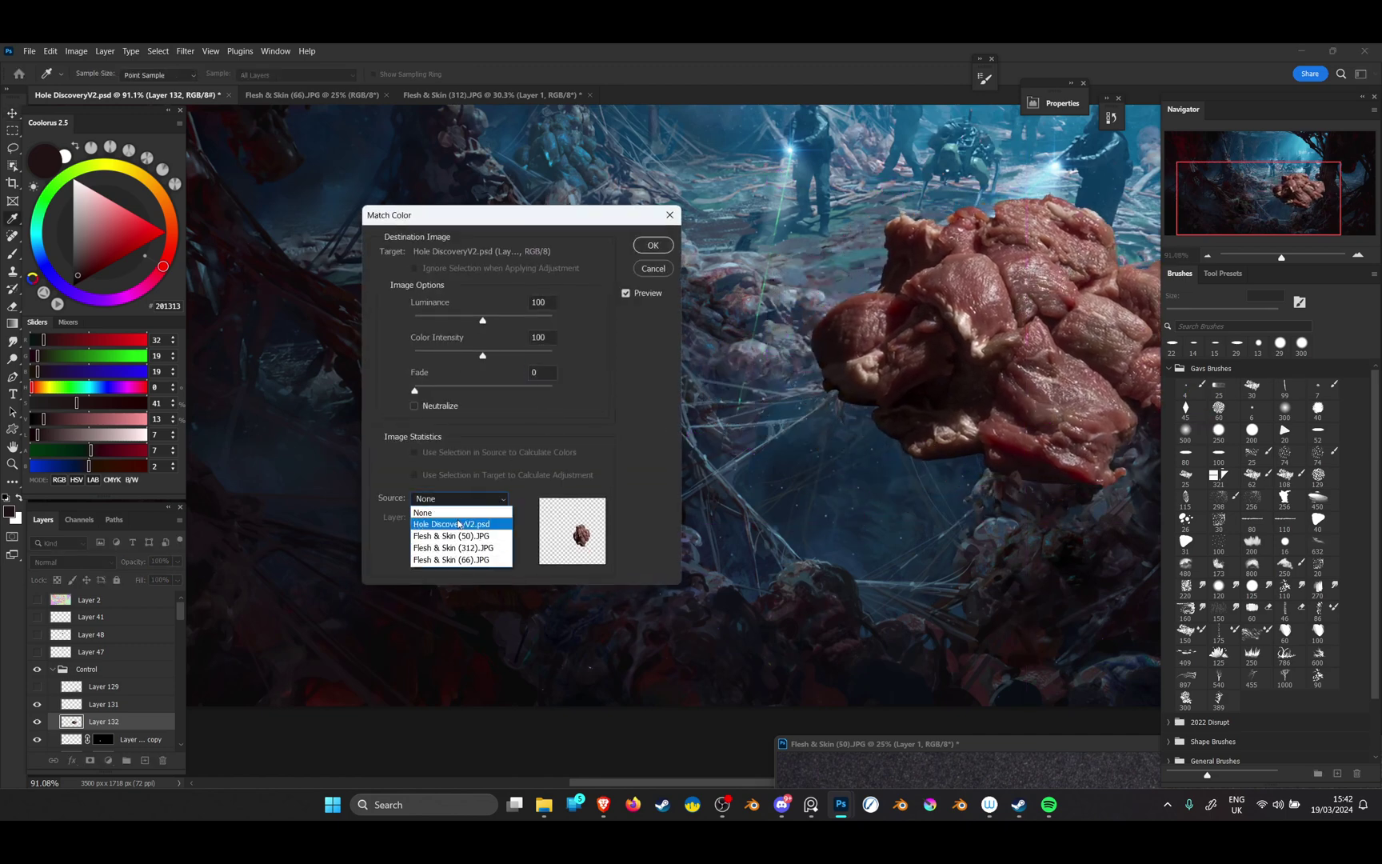
left_click(466, 512)
left_click(470, 518)
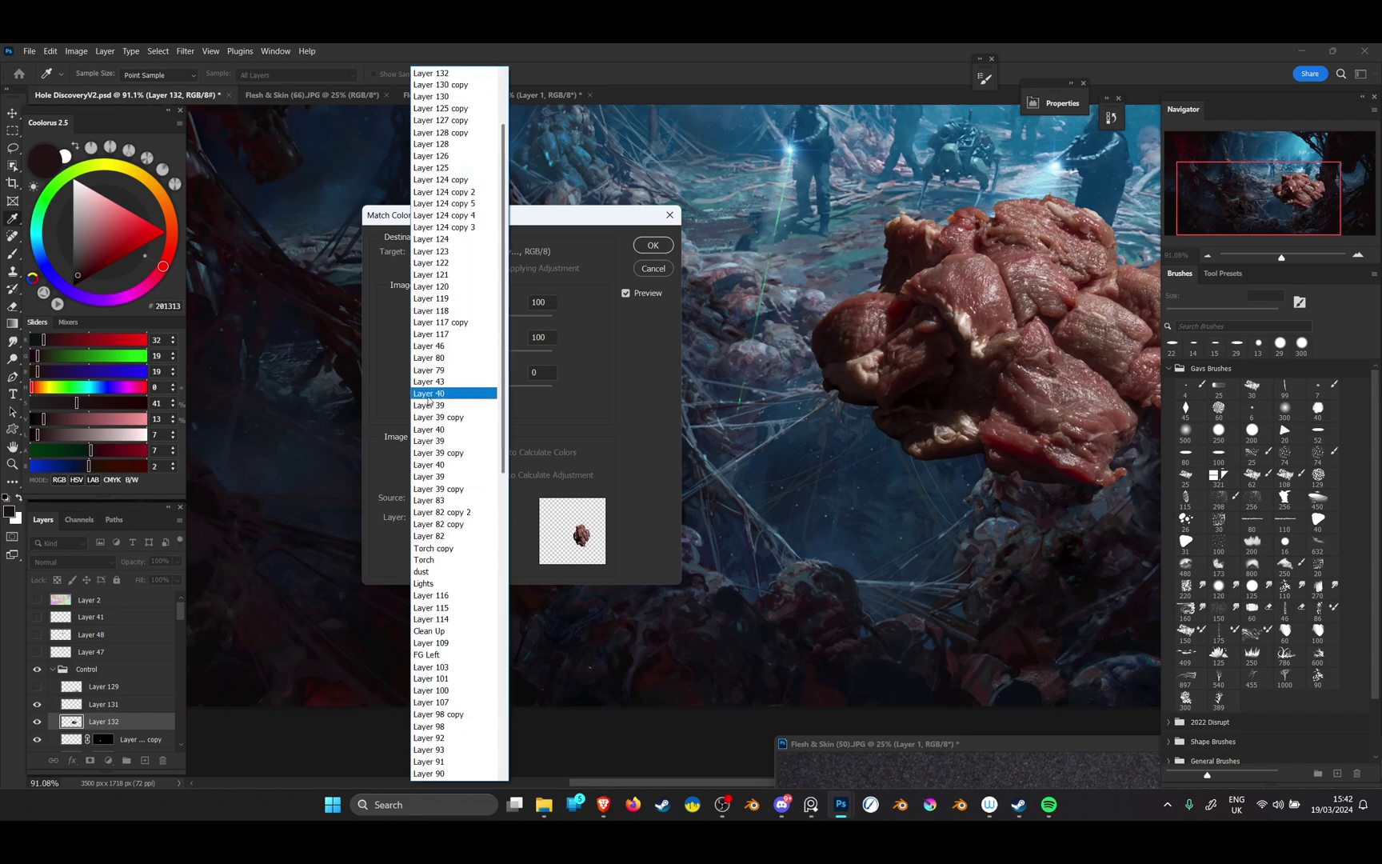
left_click(444, 302)
key("Down")
key("Down")
key("Down")
key("Down")
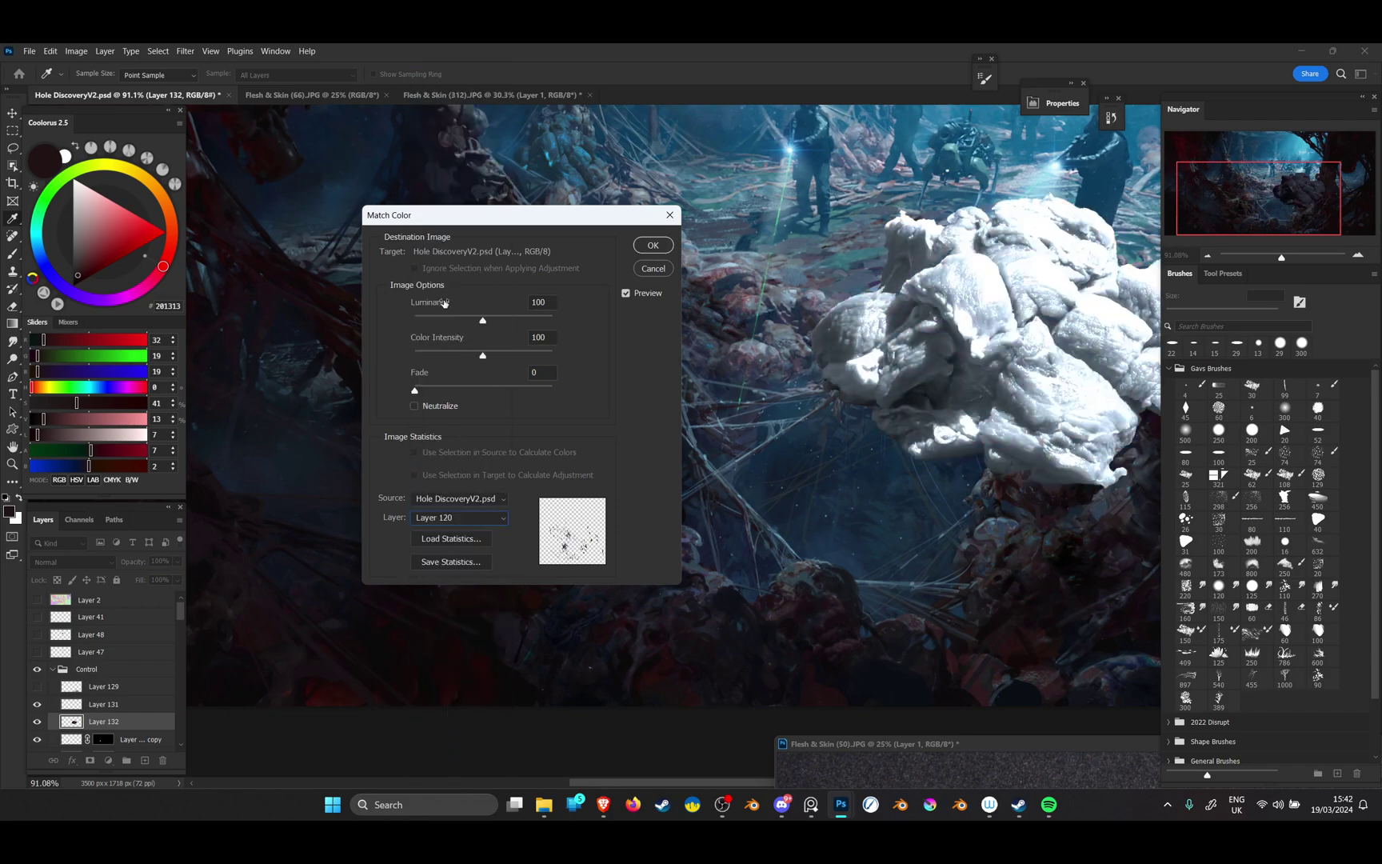
key("Down")
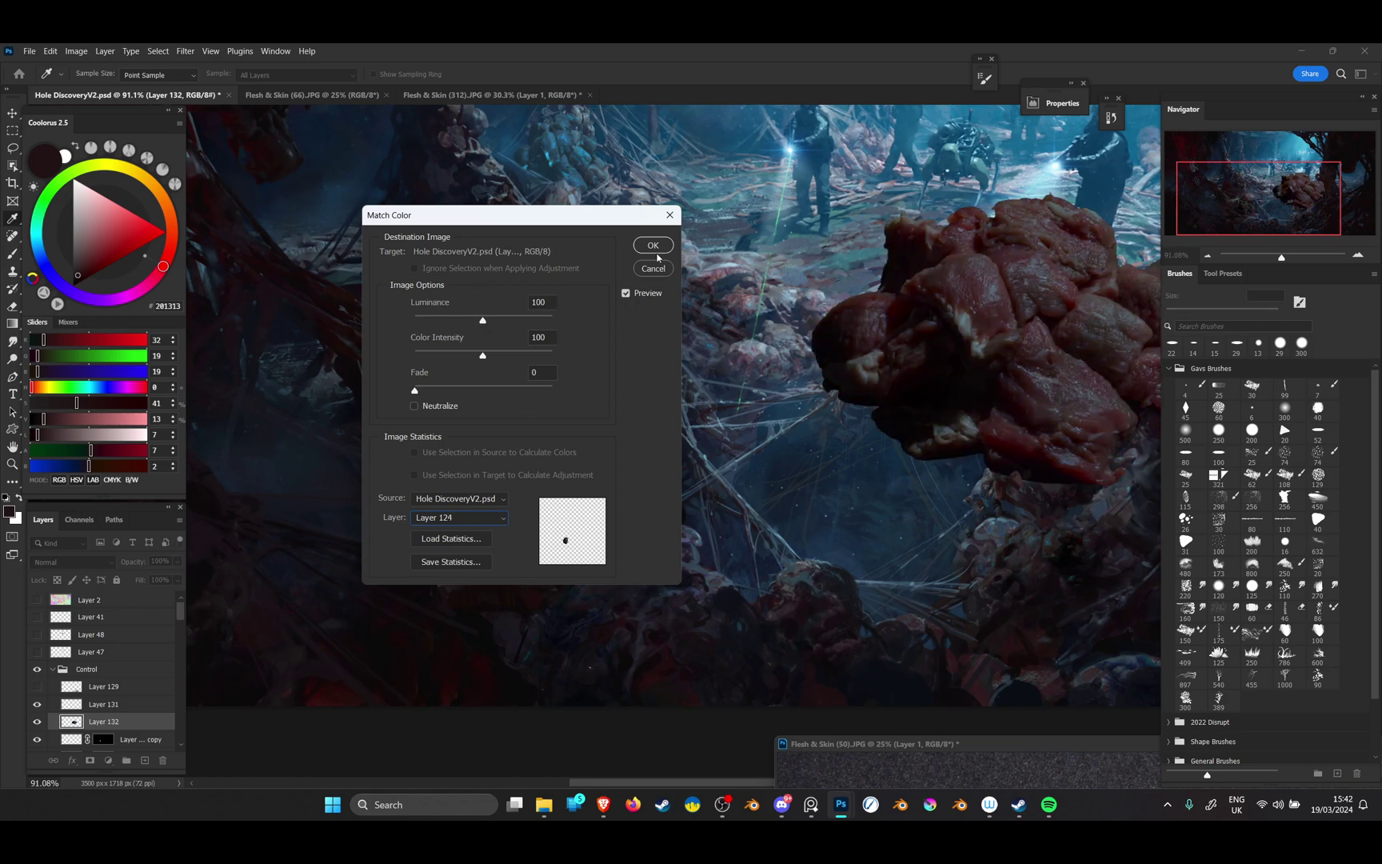
left_click(655, 250)
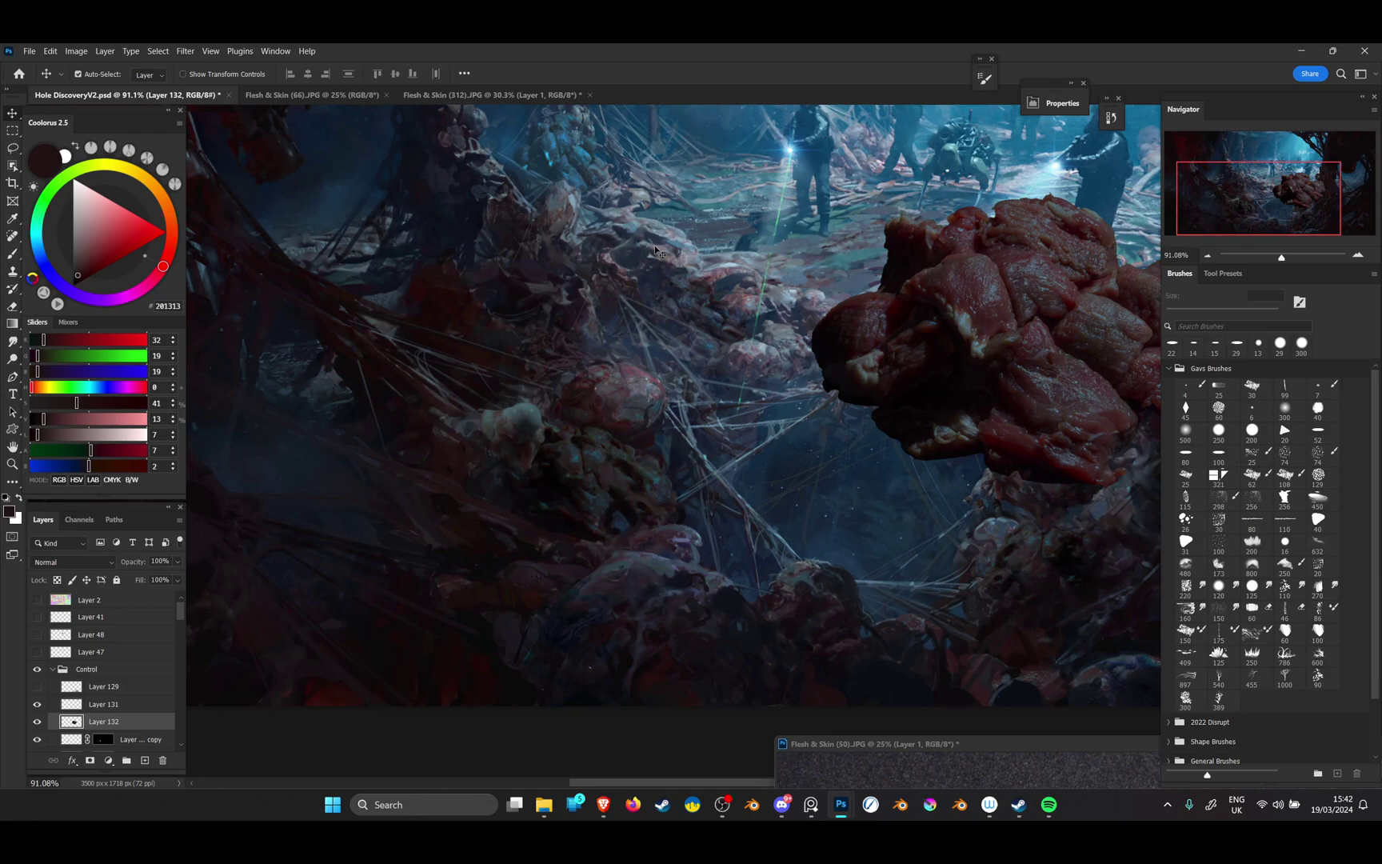
key("ctrl+z")
key("ctrl+shift+z")
Scale the meat pile down and place it above the hole's right rim, beneath the nearest right-hand soldier
left_click_drag(724, 331, 512, 360)
key("ctrl+t")
left_click_drag(765, 534, 766, 409)
left_click_drag(775, 319, 758, 398)
key("Return")
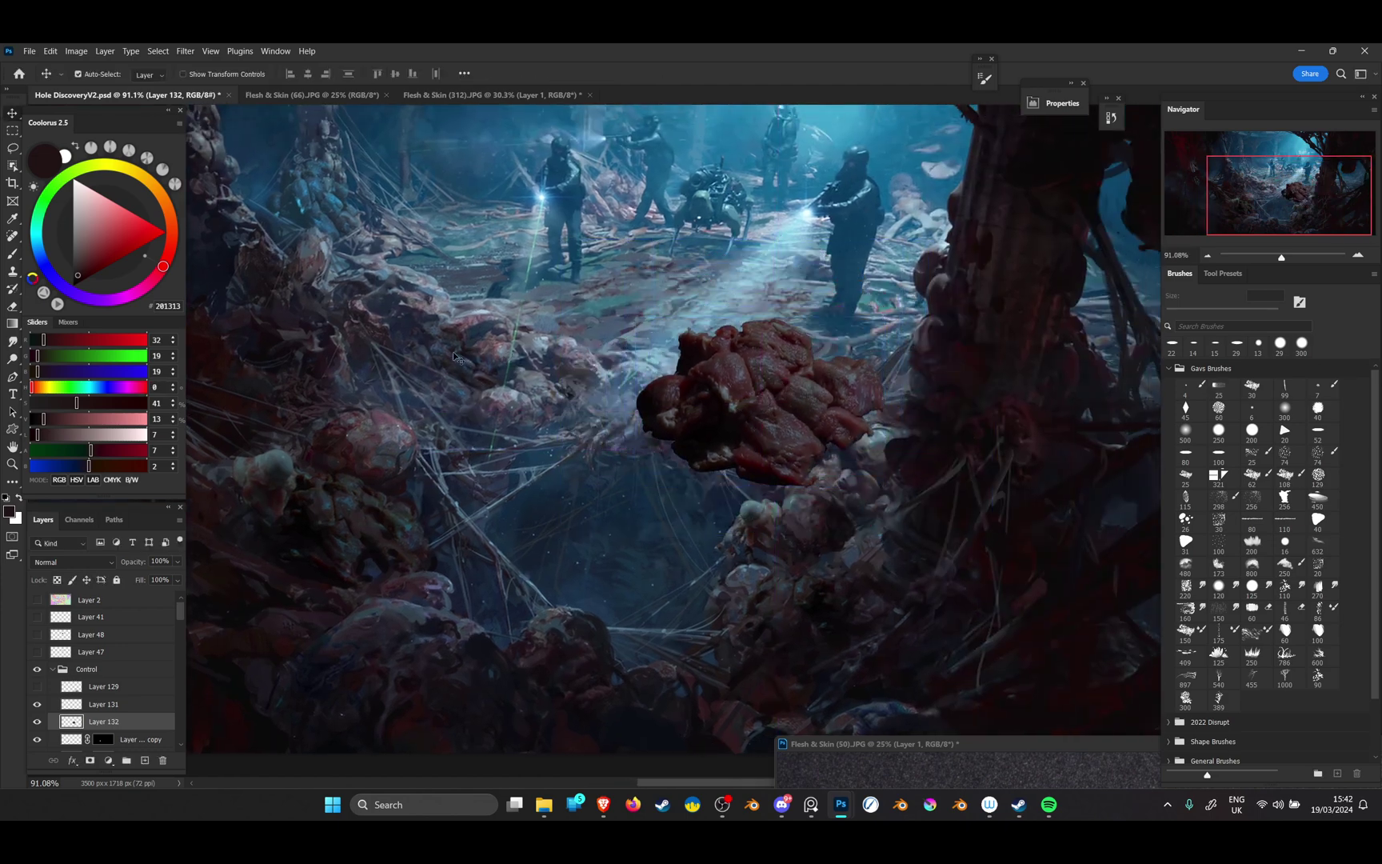
left_click_drag(456, 357, 532, 473)
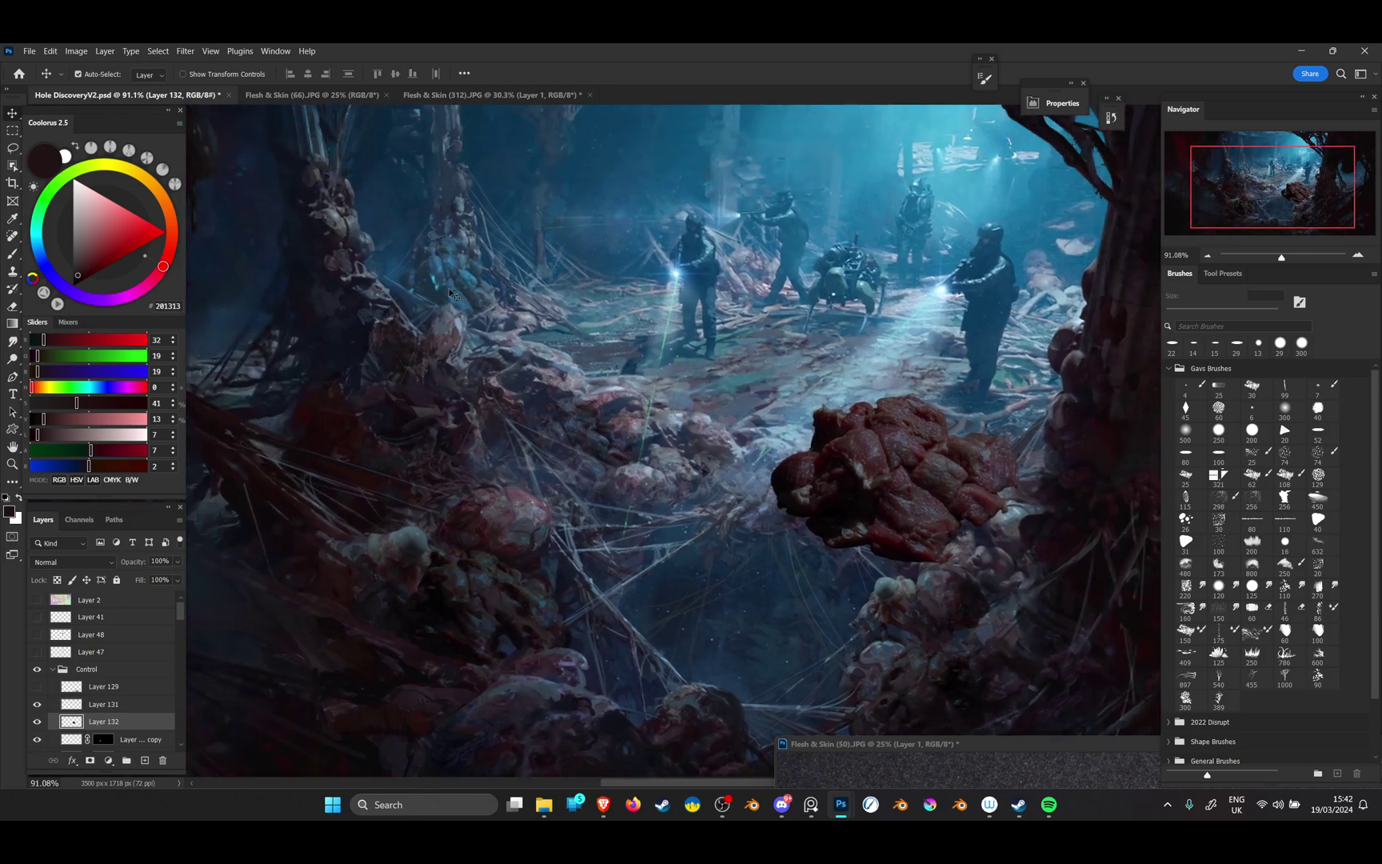
scroll(432, 273, "up", 5)
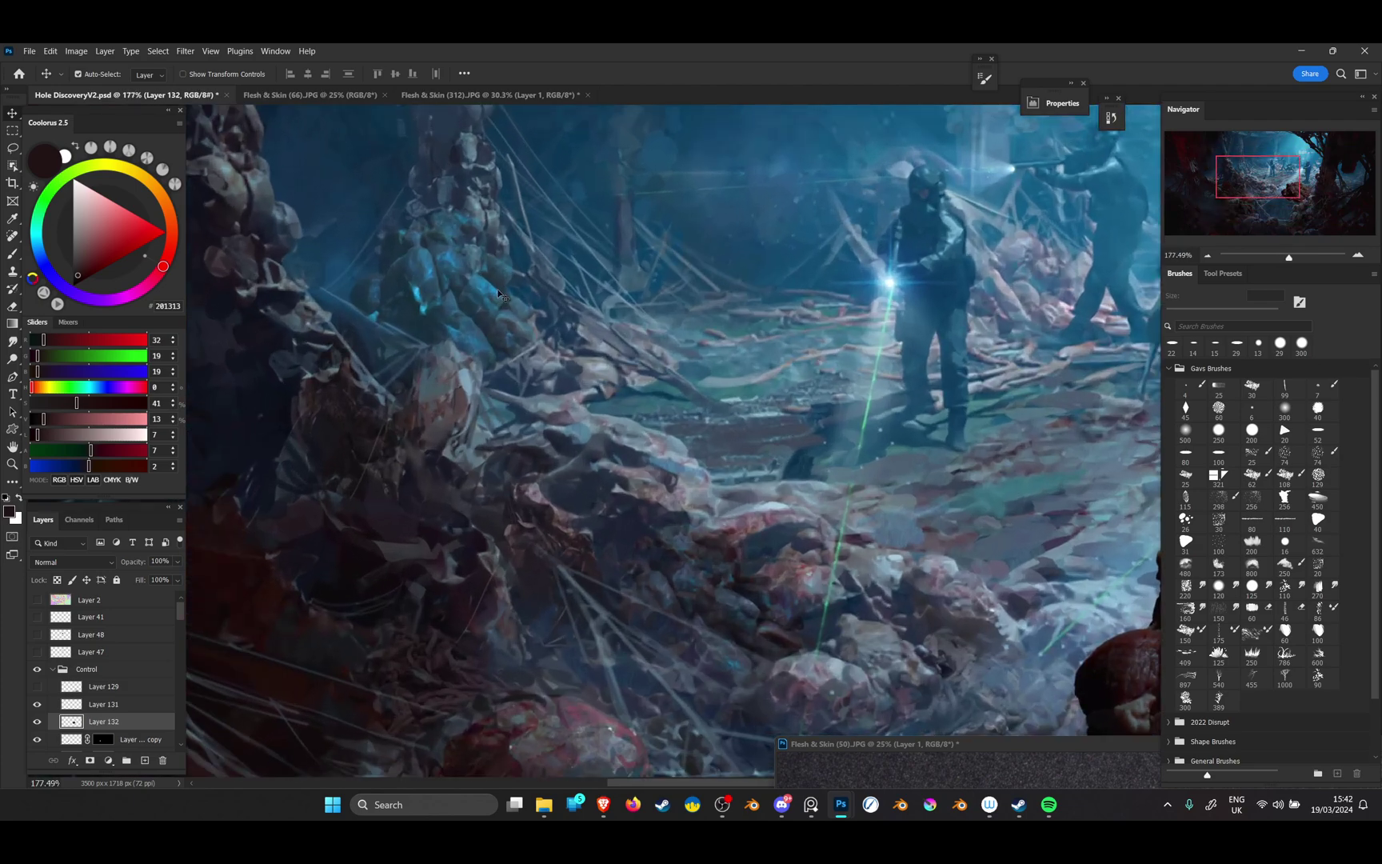
scroll(500, 294, "down", 5)
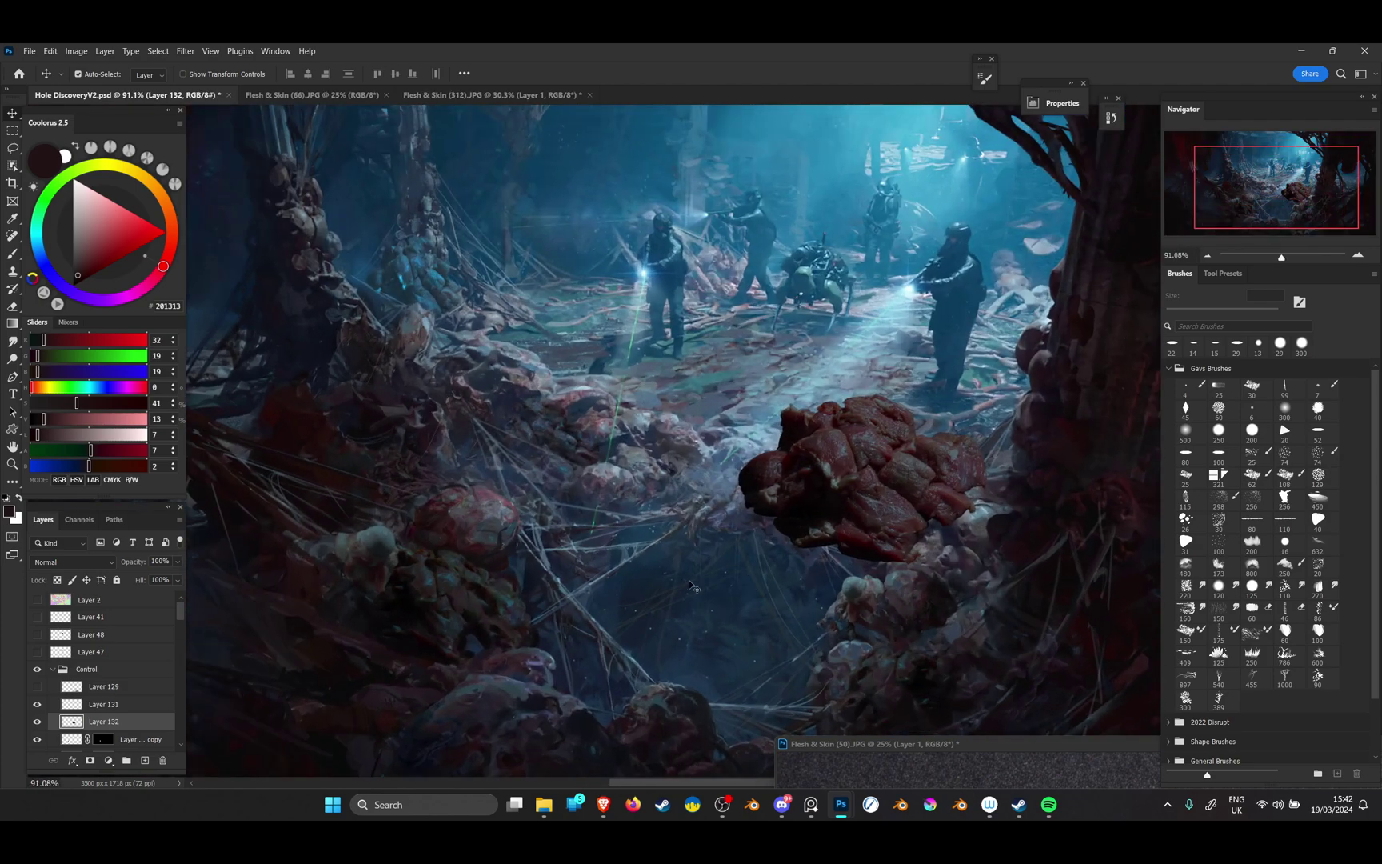
left_click_drag(848, 454, 902, 410)
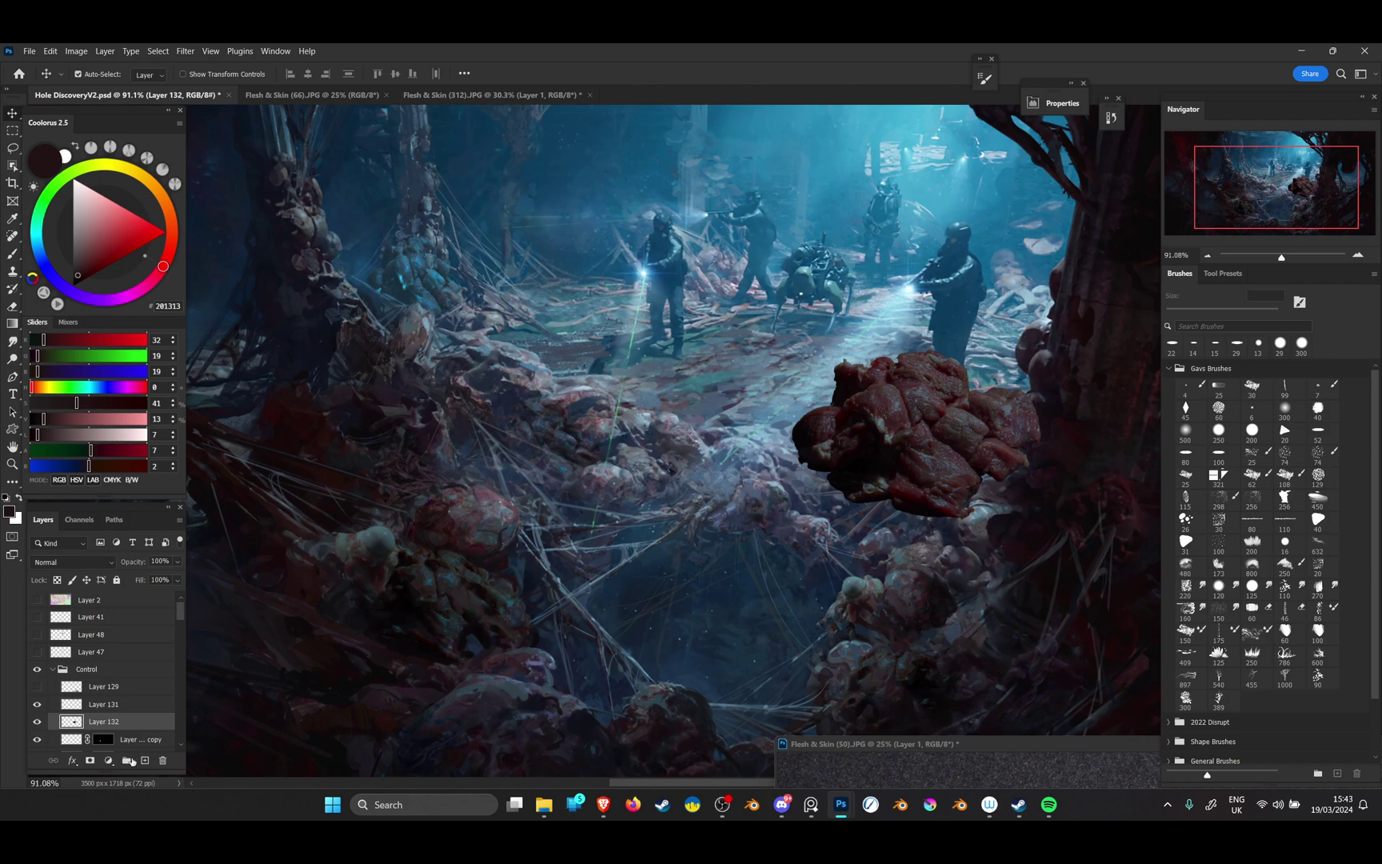
Add a new layer and clone meat texture onto the round red mound left of the hole, using 23 px and 15 px brushes
key("ctrl+shift+alt+n")
left_click(14, 273)
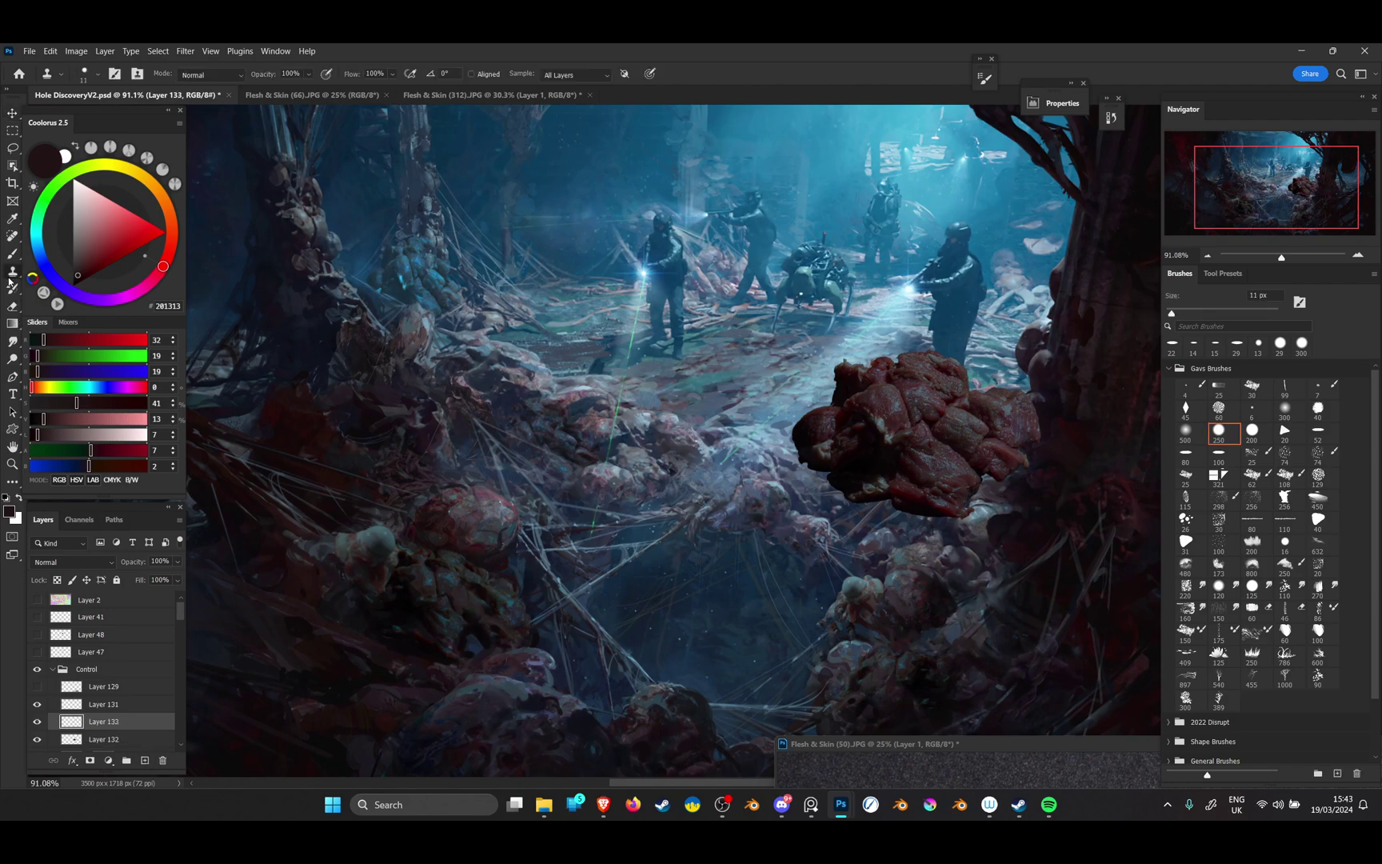
scroll(928, 412, "up", 3)
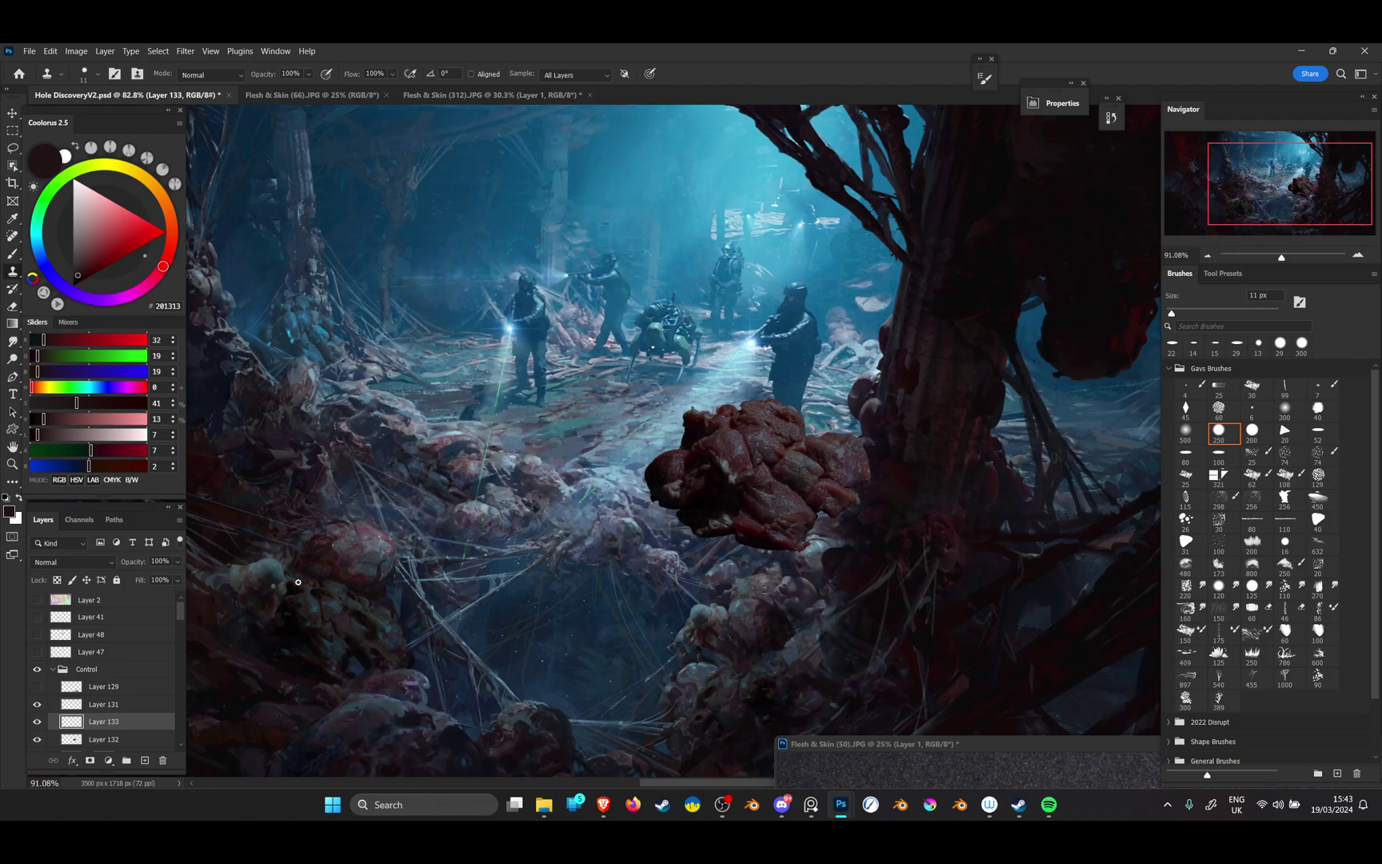
left_click_drag(298, 582, 470, 519)
right_click(469, 499, "alt")
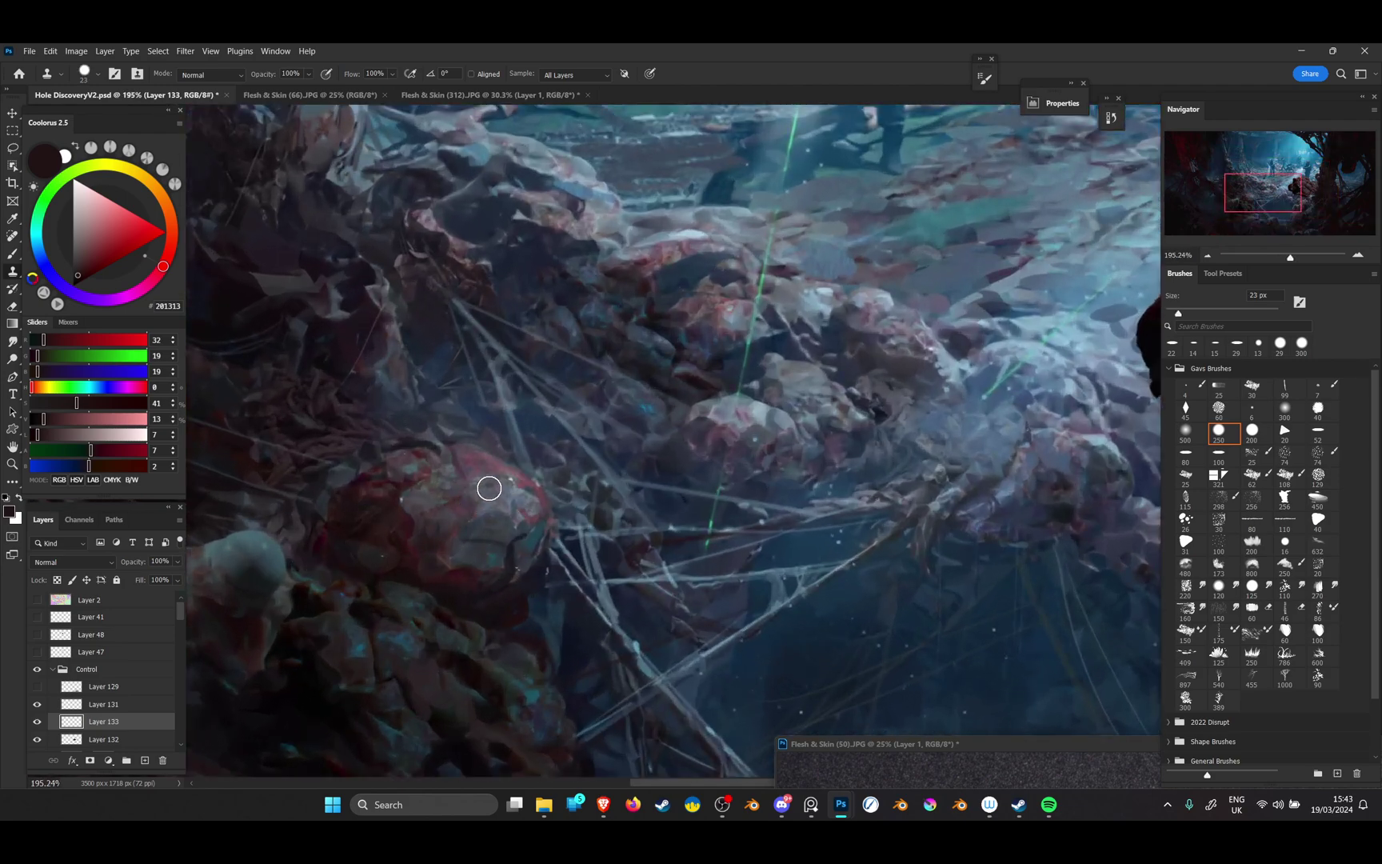
mouse_move(484, 499)
left_mouse_down()
mouse_move(529, 502)
mouse_move(474, 466)
mouse_move(470, 492)
mouse_move(444, 492)
mouse_move(458, 462)
mouse_move(521, 481)
left_mouse_up()
right_click(517, 528, "alt")
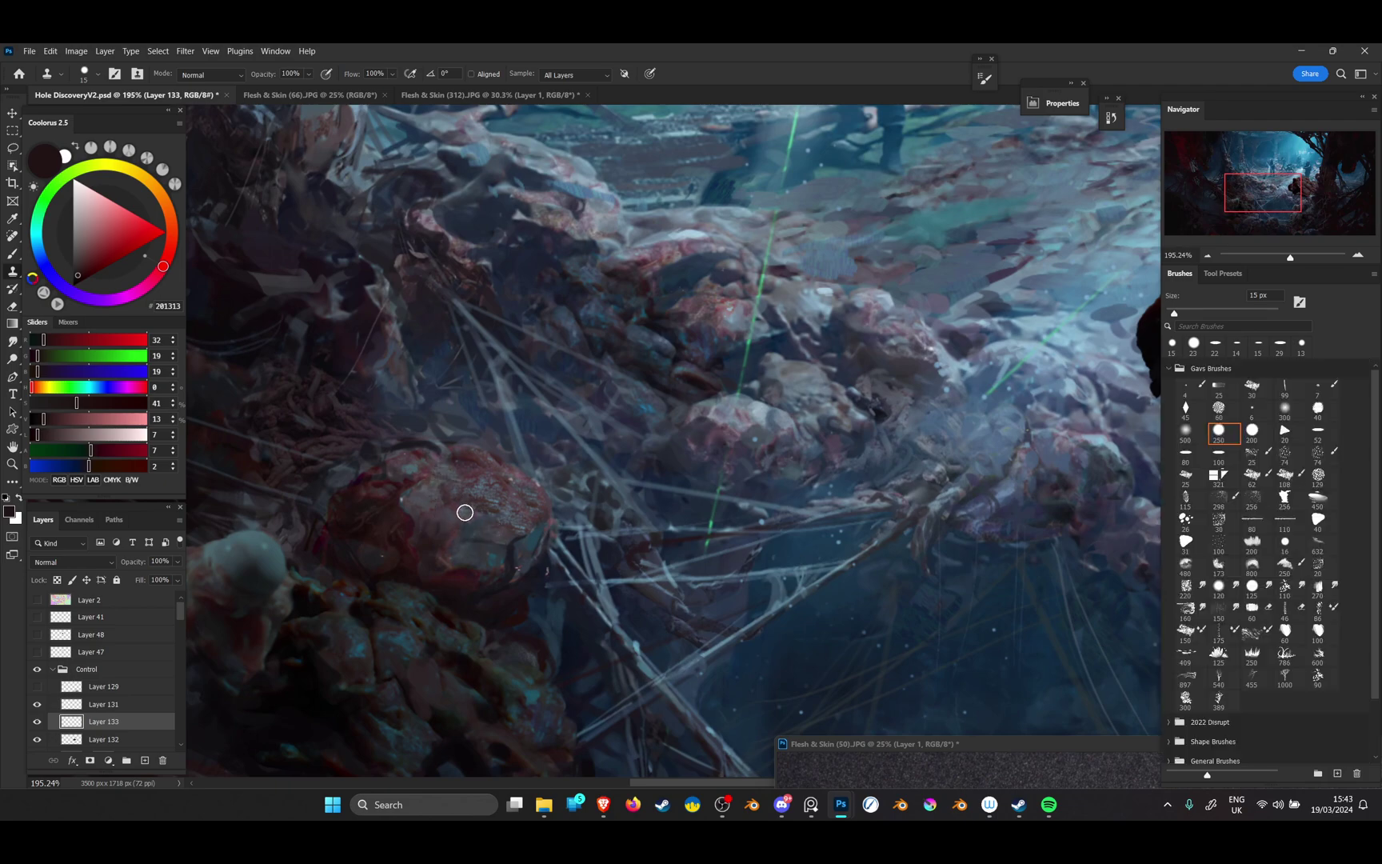
Clone meat texture with the 15 px Clone Stamp onto the flesh lumps along the hole's far rim
scroll(540, 576, "down", 5)
scroll(518, 612, "up", 3)
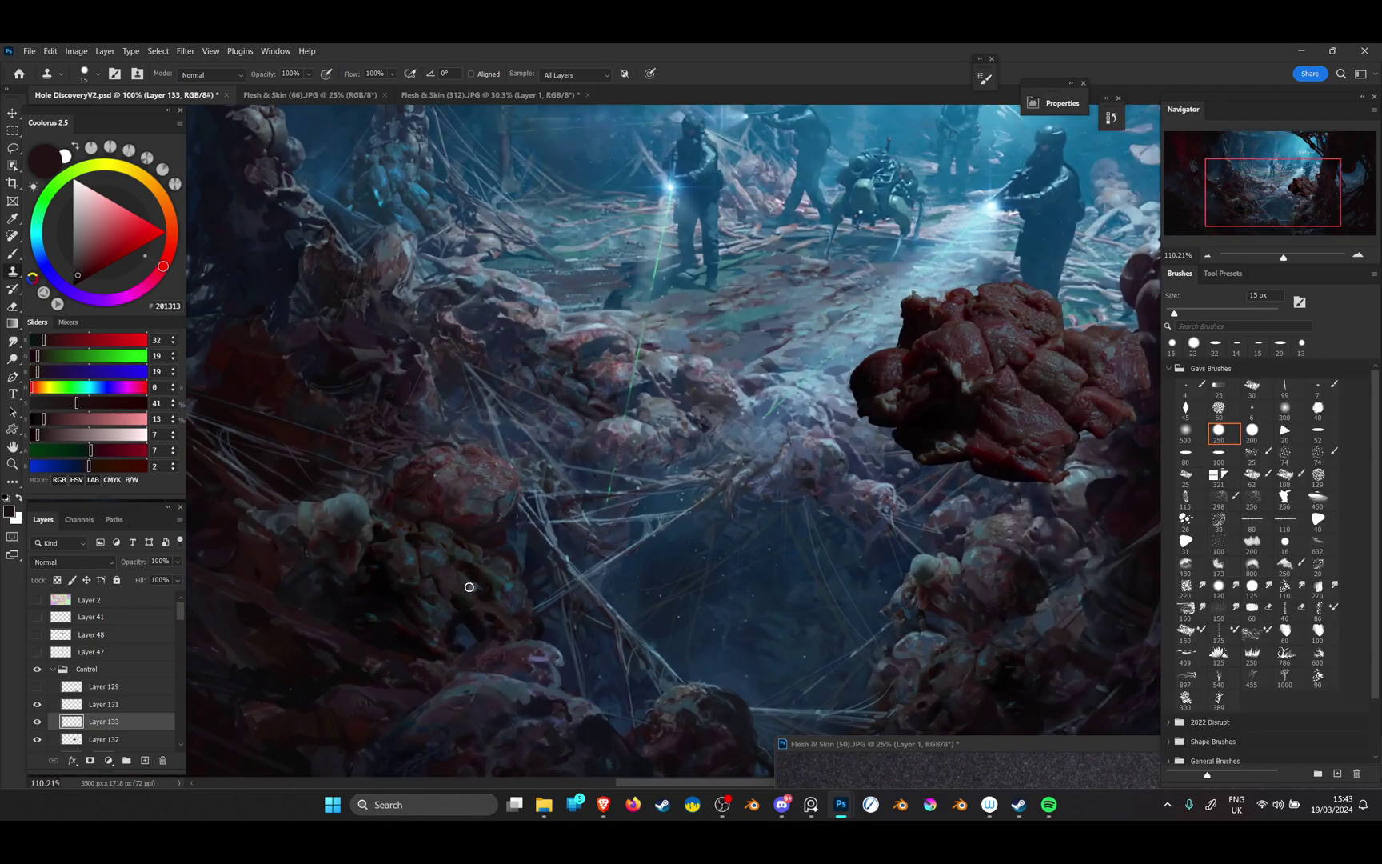
scroll(724, 417, "up", 2)
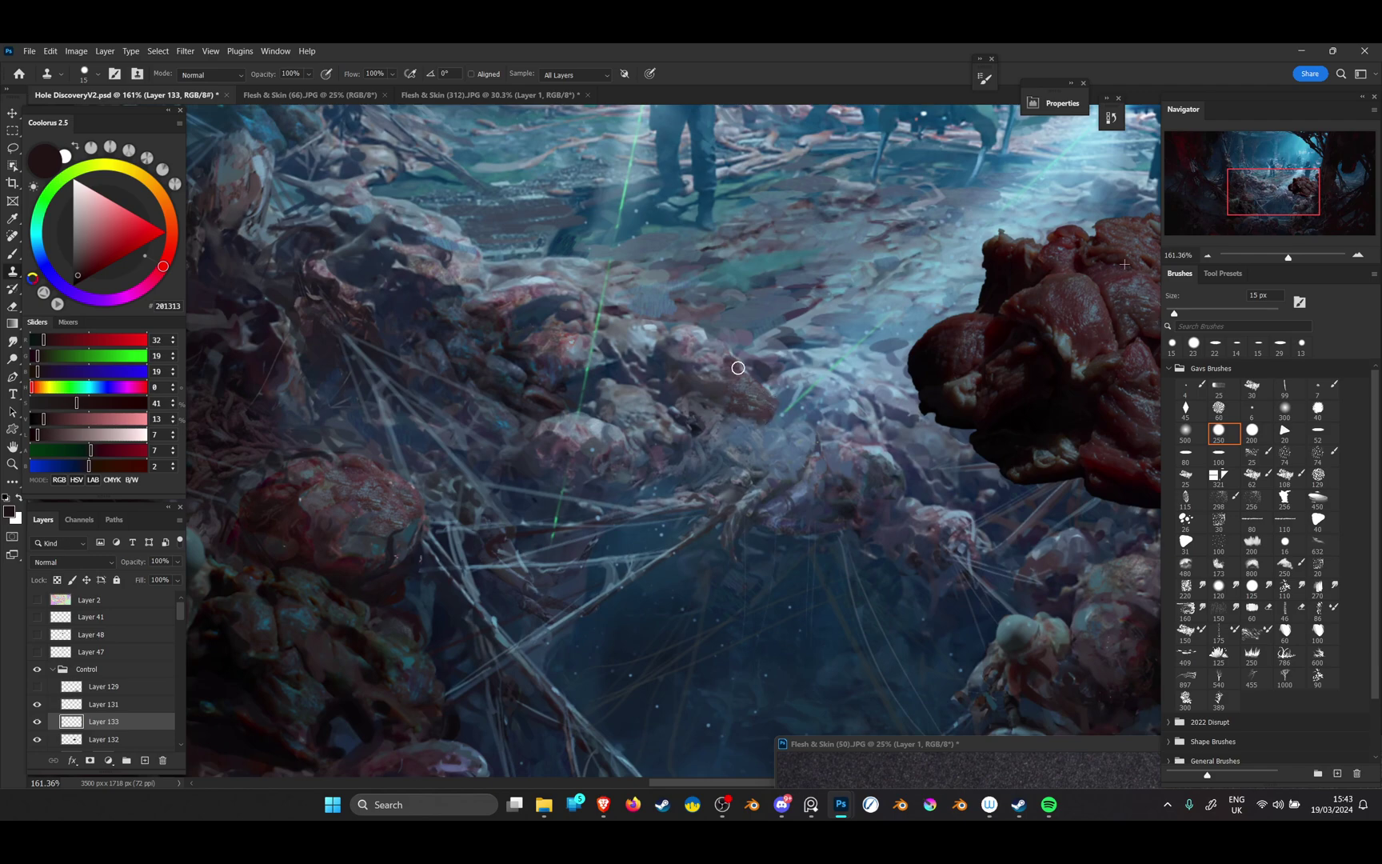
scroll(672, 449, "down", 3)
scroll(672, 449, "down", 1)
scroll(728, 484, "up", 3)
Erase the edges of the cloned texture on the far-rim lumps with a 9 px round eraser brush
key("e")
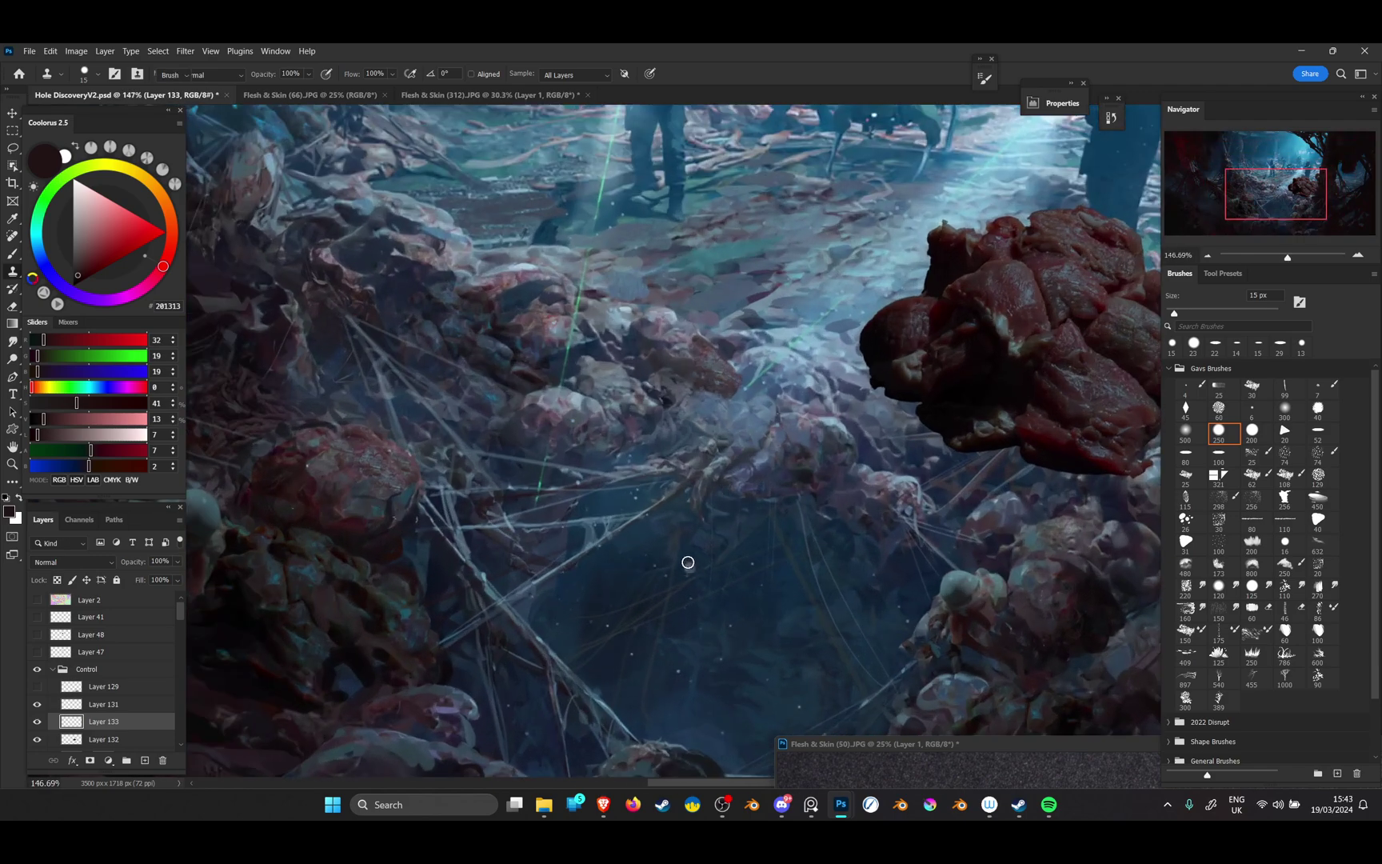
left_click(1218, 431)
mouse_move(741, 432)
left_mouse_down()
mouse_move(728, 407)
mouse_move(719, 435)
mouse_move(737, 415)
mouse_move(705, 393)
left_mouse_up()
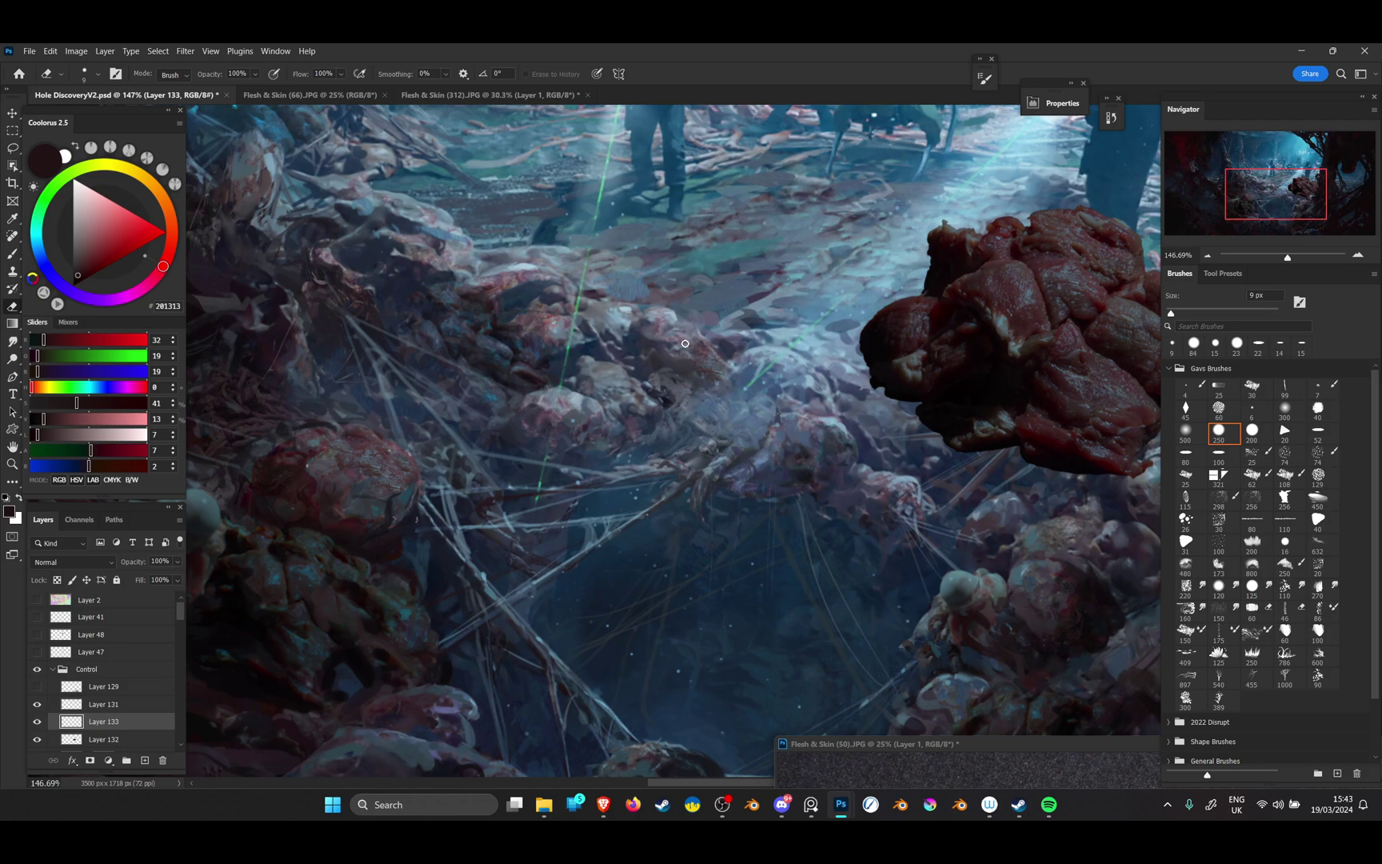
scroll(686, 343, "down", 5)
scroll(550, 444, "up", 4)
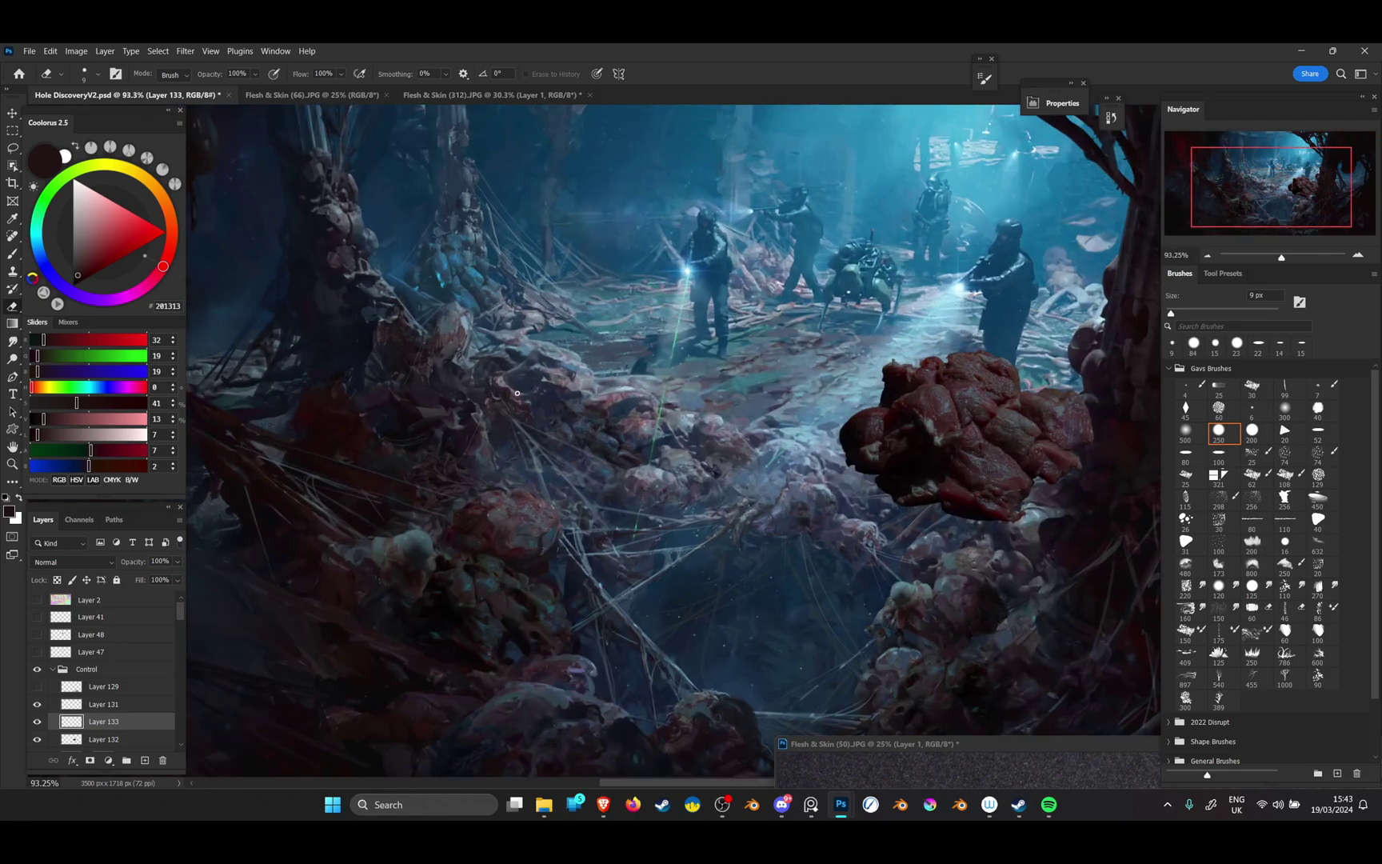
Clone more meat texture onto the upper ridge of flesh beyond the red mound with the 15 px Clone Stamp
key("s")
scroll(620, 380, "up", 2)
mouse_move(620, 380)
left_mouse_down()
mouse_move(602, 354)
mouse_move(627, 363)
mouse_move(590, 347)
mouse_move(640, 358)
mouse_move(645, 346)
mouse_move(622, 345)
mouse_move(629, 335)
mouse_move(678, 364)
mouse_move(633, 326)
mouse_move(681, 361)
mouse_move(645, 370)
mouse_move(701, 365)
left_mouse_up()
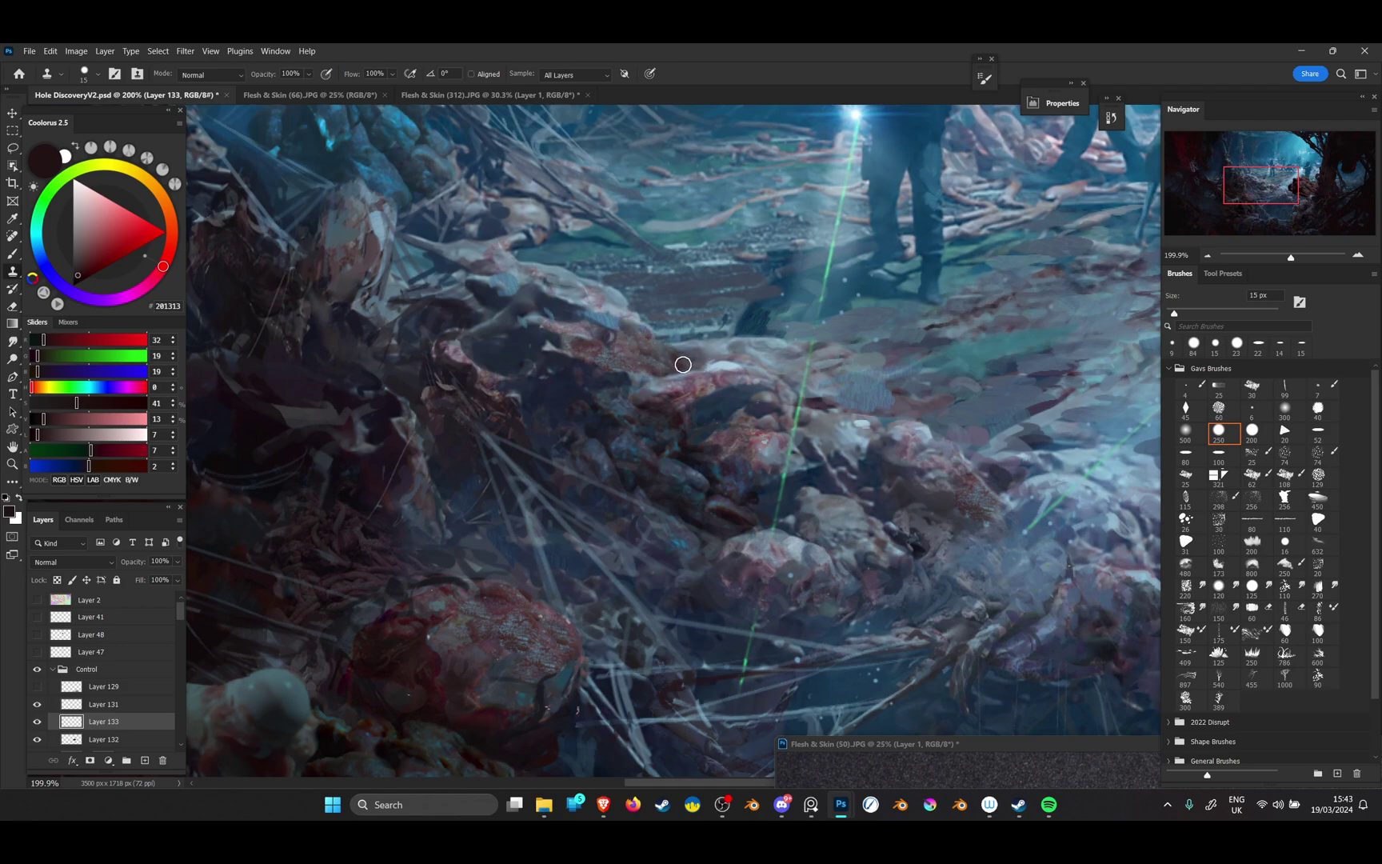
scroll(630, 408, "down", 5)
scroll(617, 498, "down", 2)
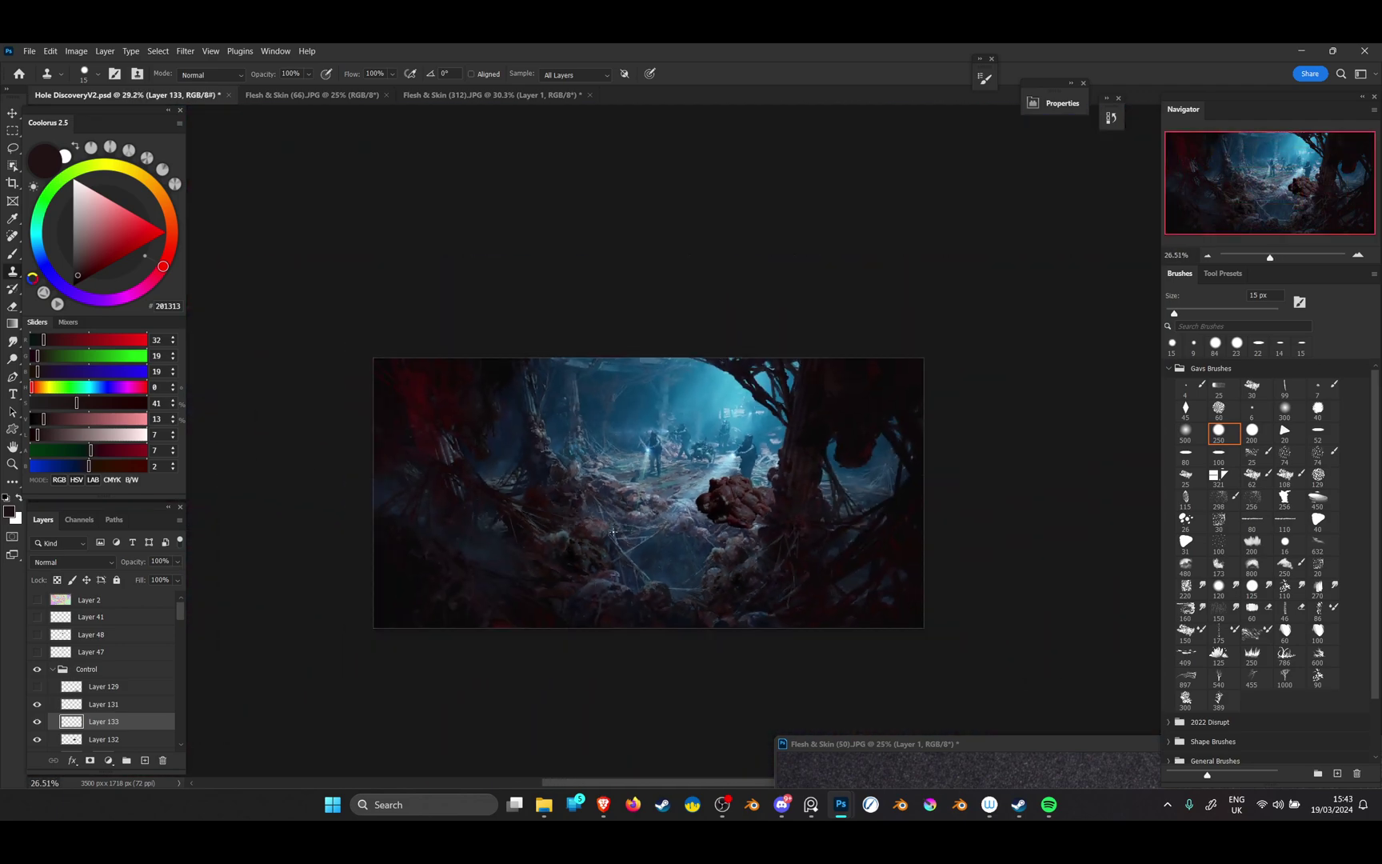
scroll(632, 552, "up", 4)
Select the meat pile's layer and toggle its visibility to compare the painting with and without it
key("v")
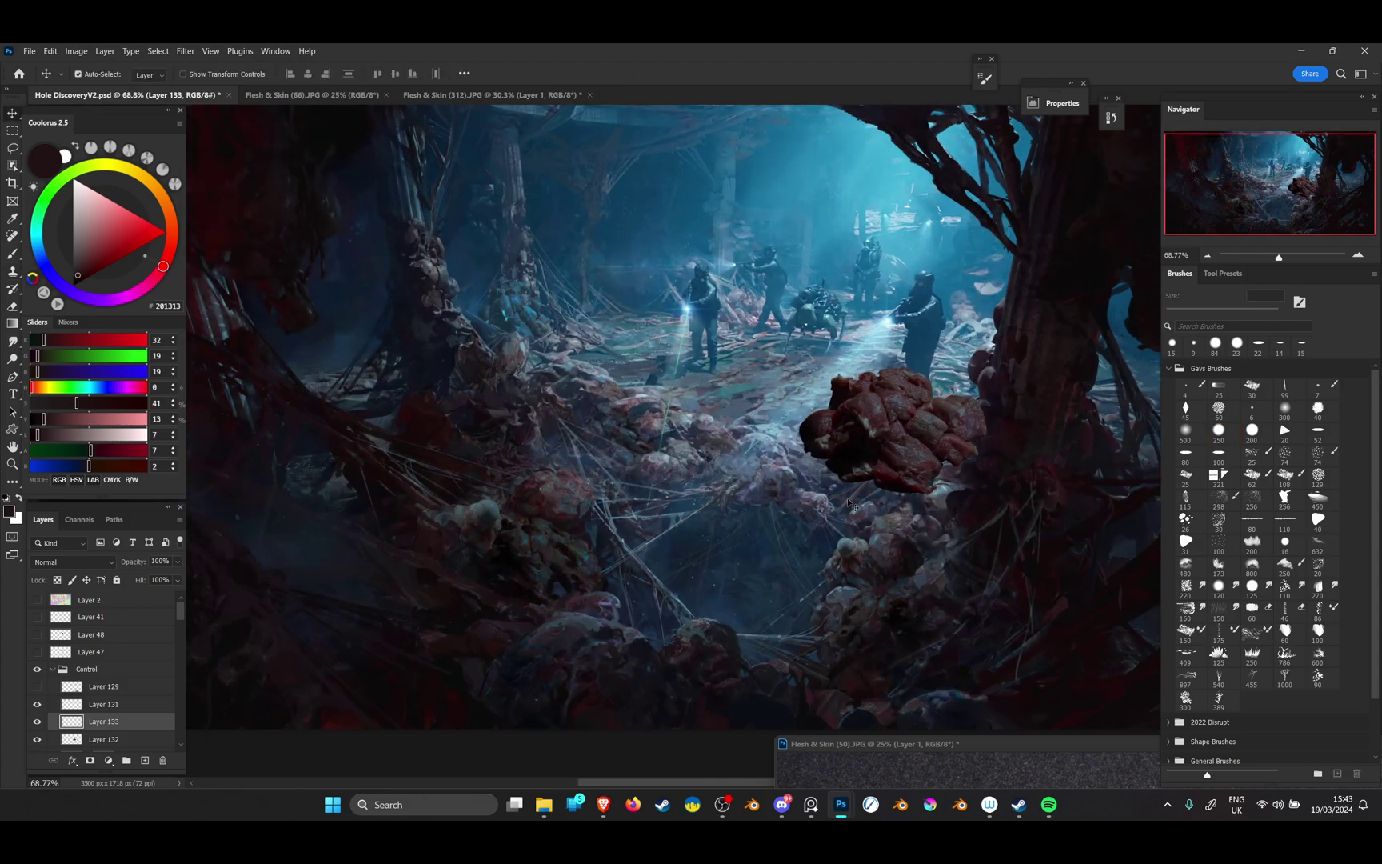
left_click(866, 422)
left_click(35, 740)
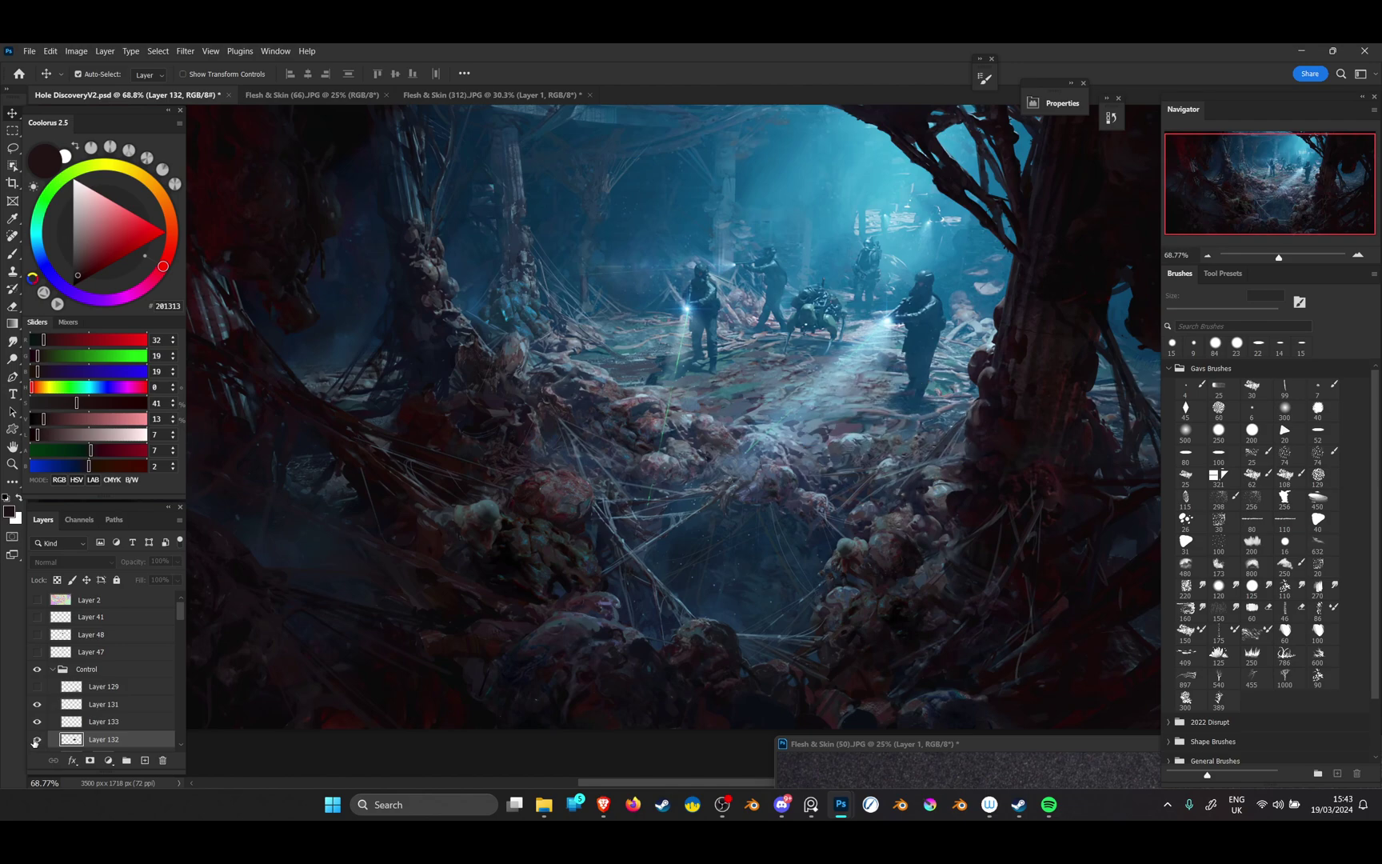
left_click(35, 740)
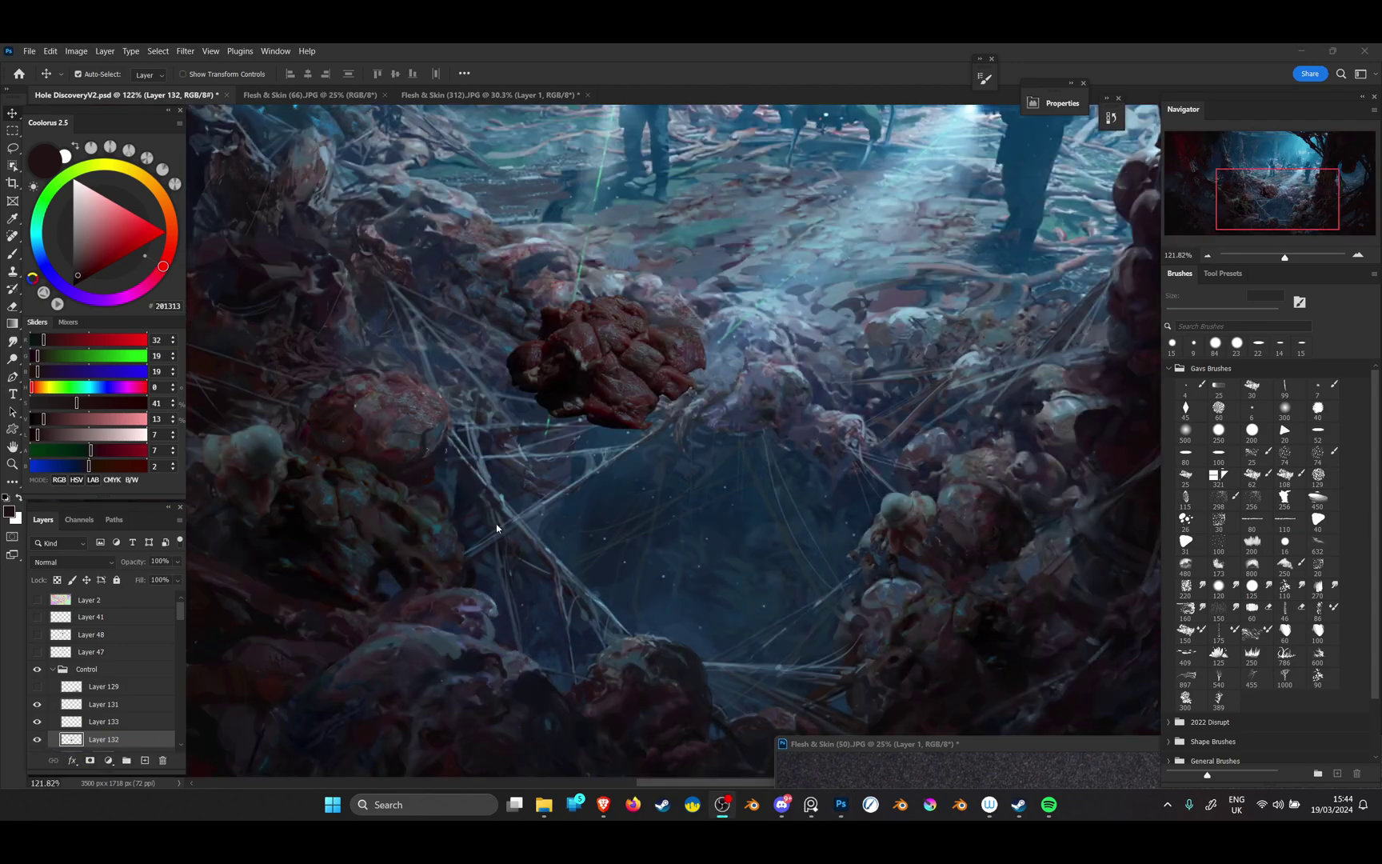
left_click(36, 739)
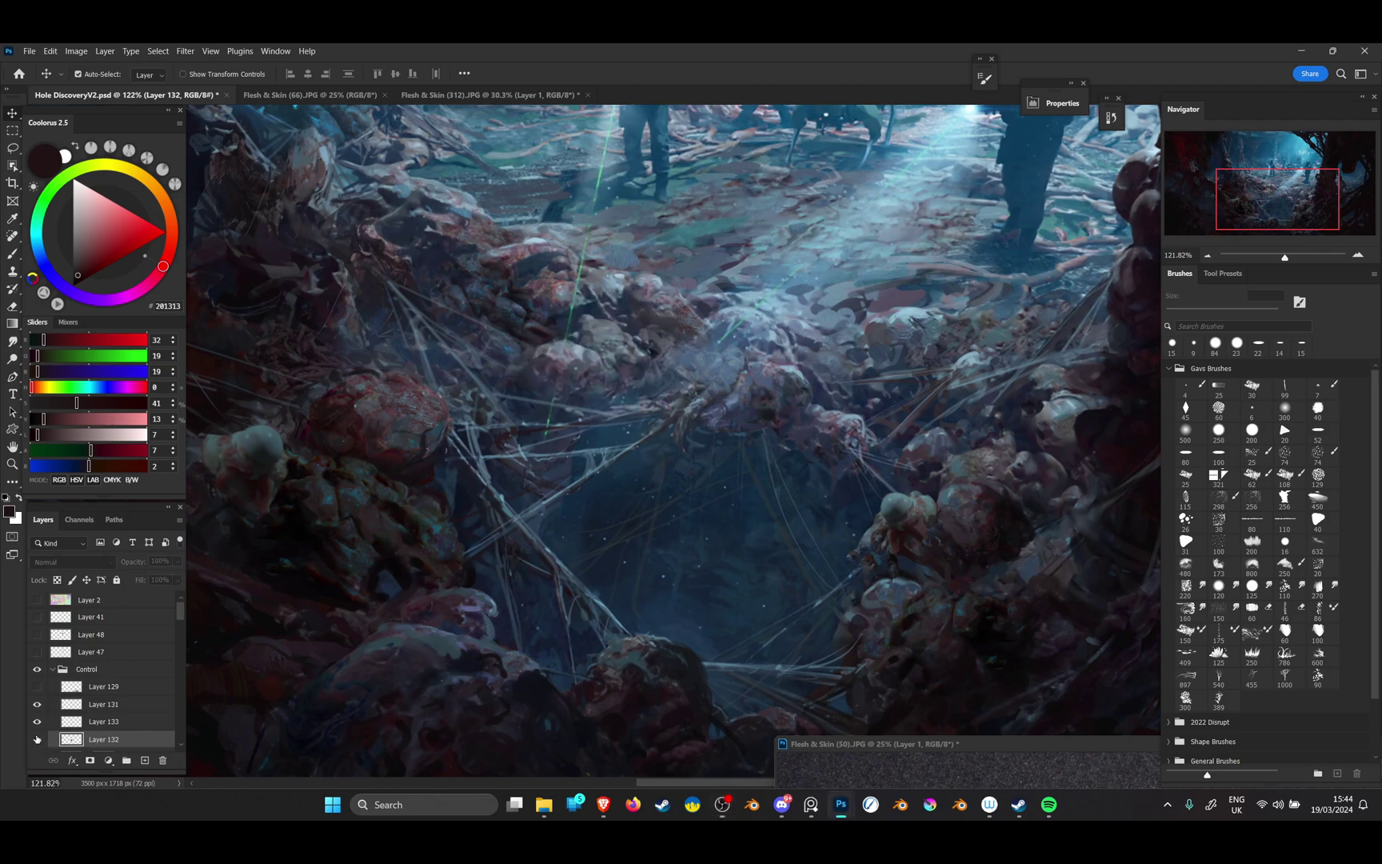
left_click(37, 739)
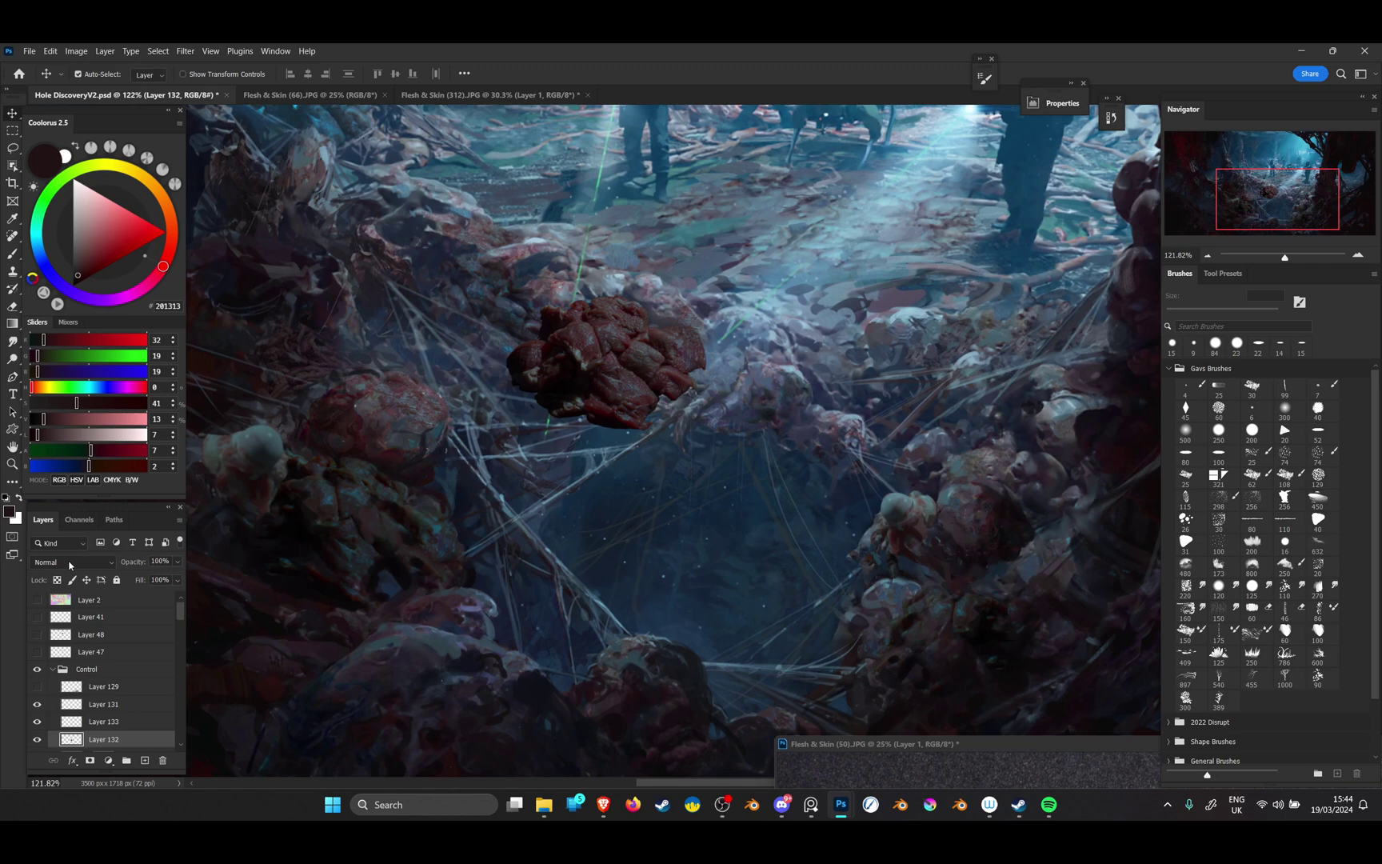
Select the red mound's flesh layer, switch its blend mode to Normal for comparison, and return it to Pin Light
left_click(346, 422)
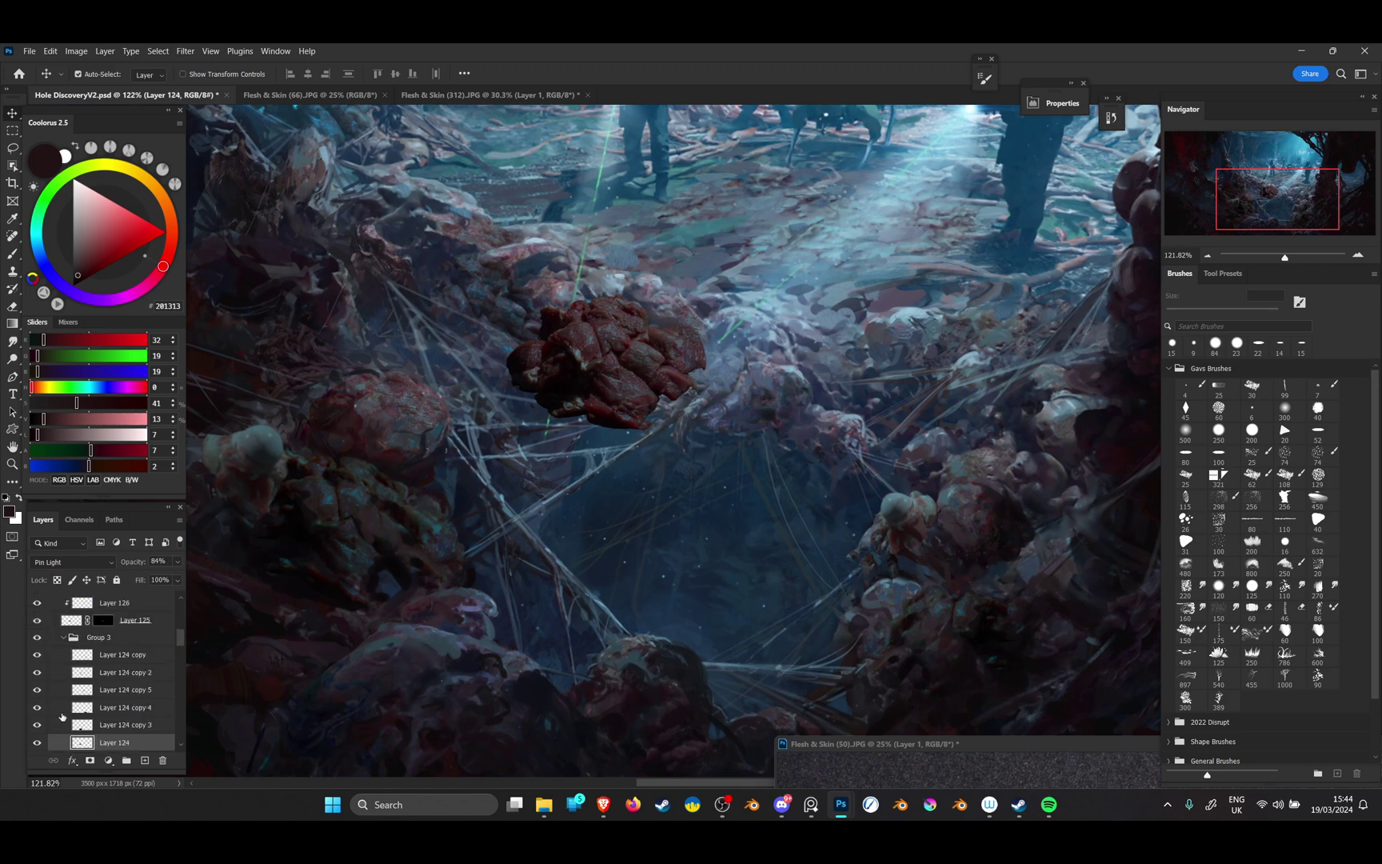
scroll(83, 749, "down", 1)
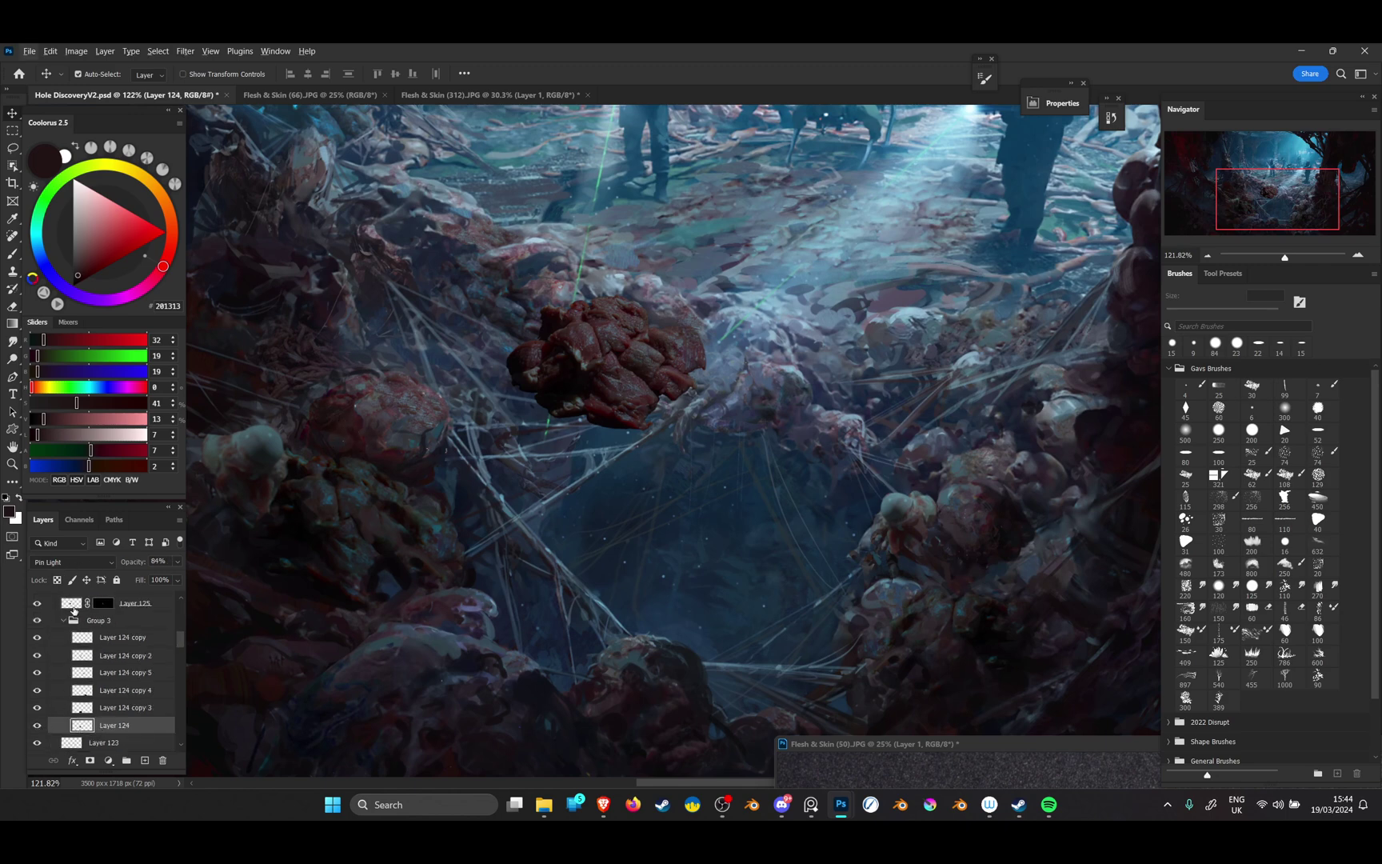
left_click(74, 567)
left_click(62, 408)
scroll(349, 462, "up", 5)
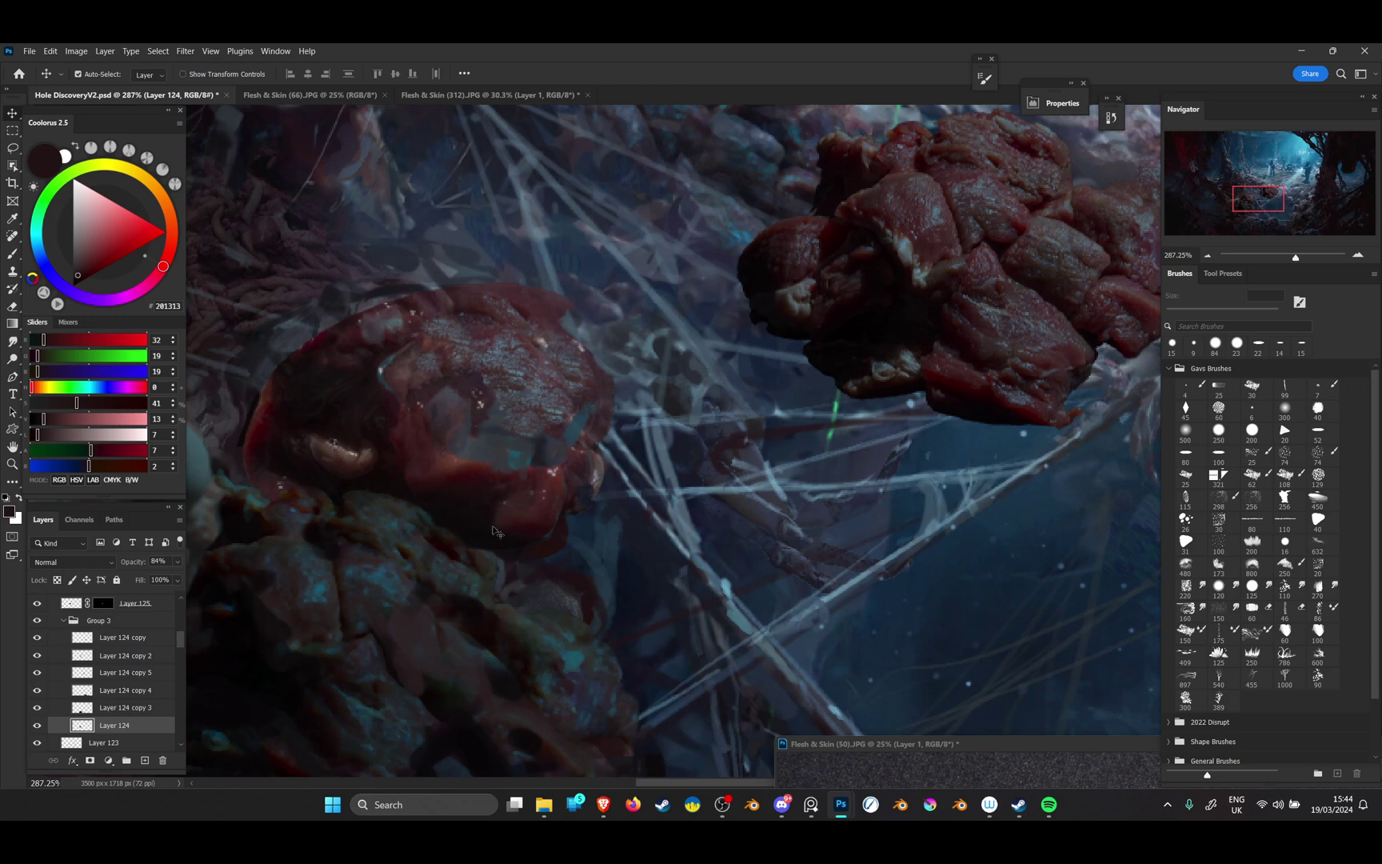
left_click(56, 562)
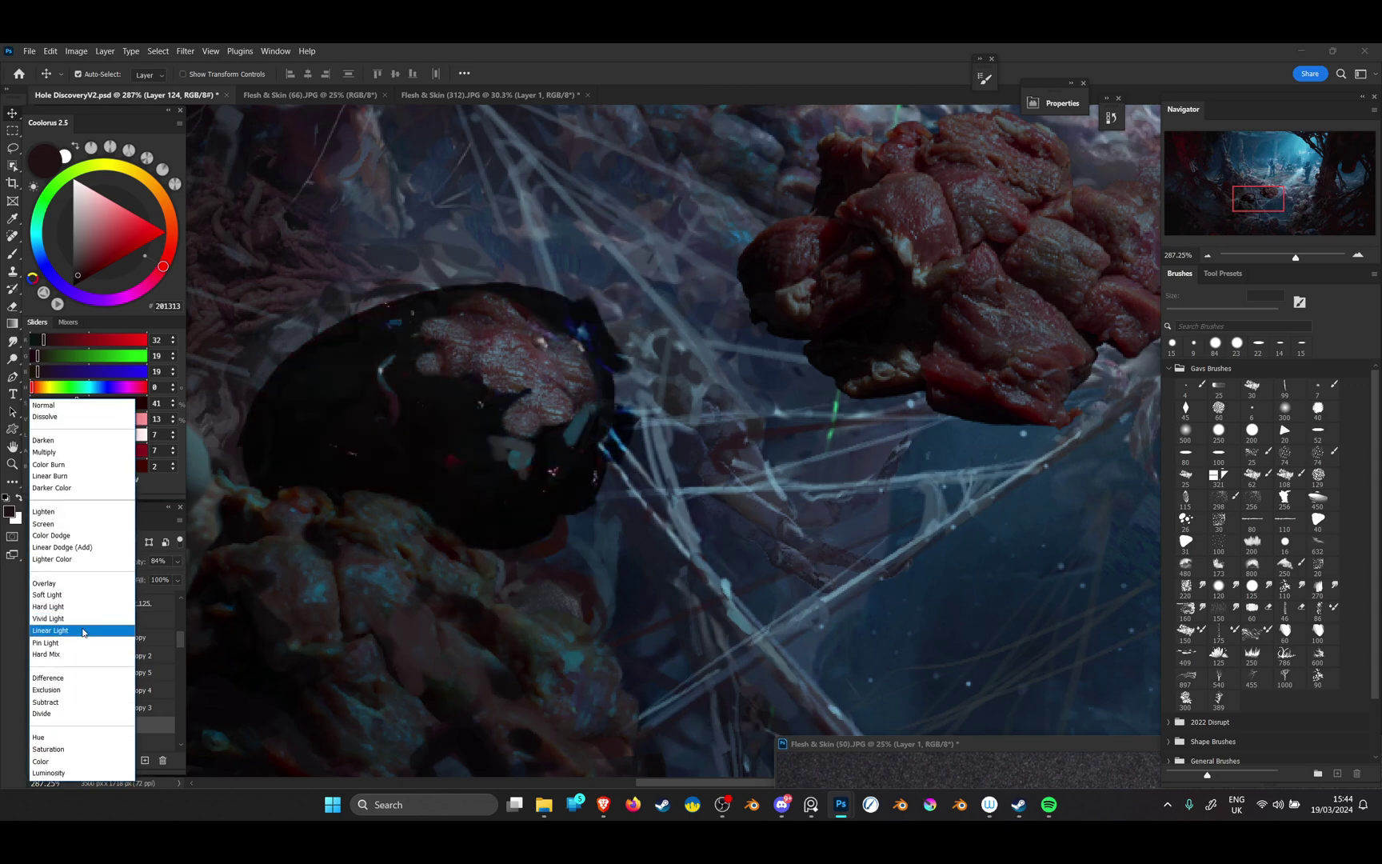
left_click(51, 640)
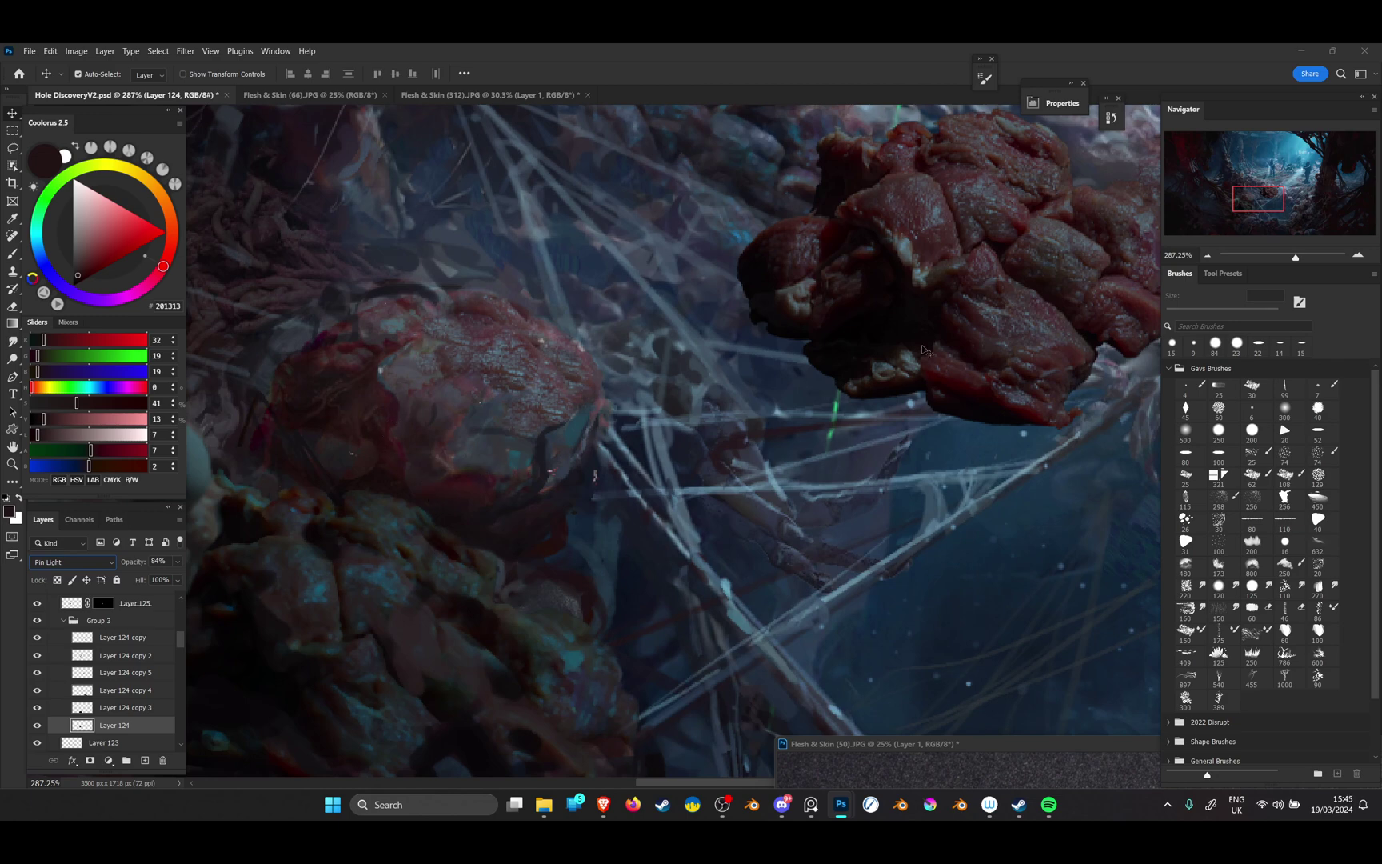
Select the meat pile's layer and set its blend mode to Pin Light
left_click(947, 251)
scroll(945, 254, "down", 5)
left_click(64, 561)
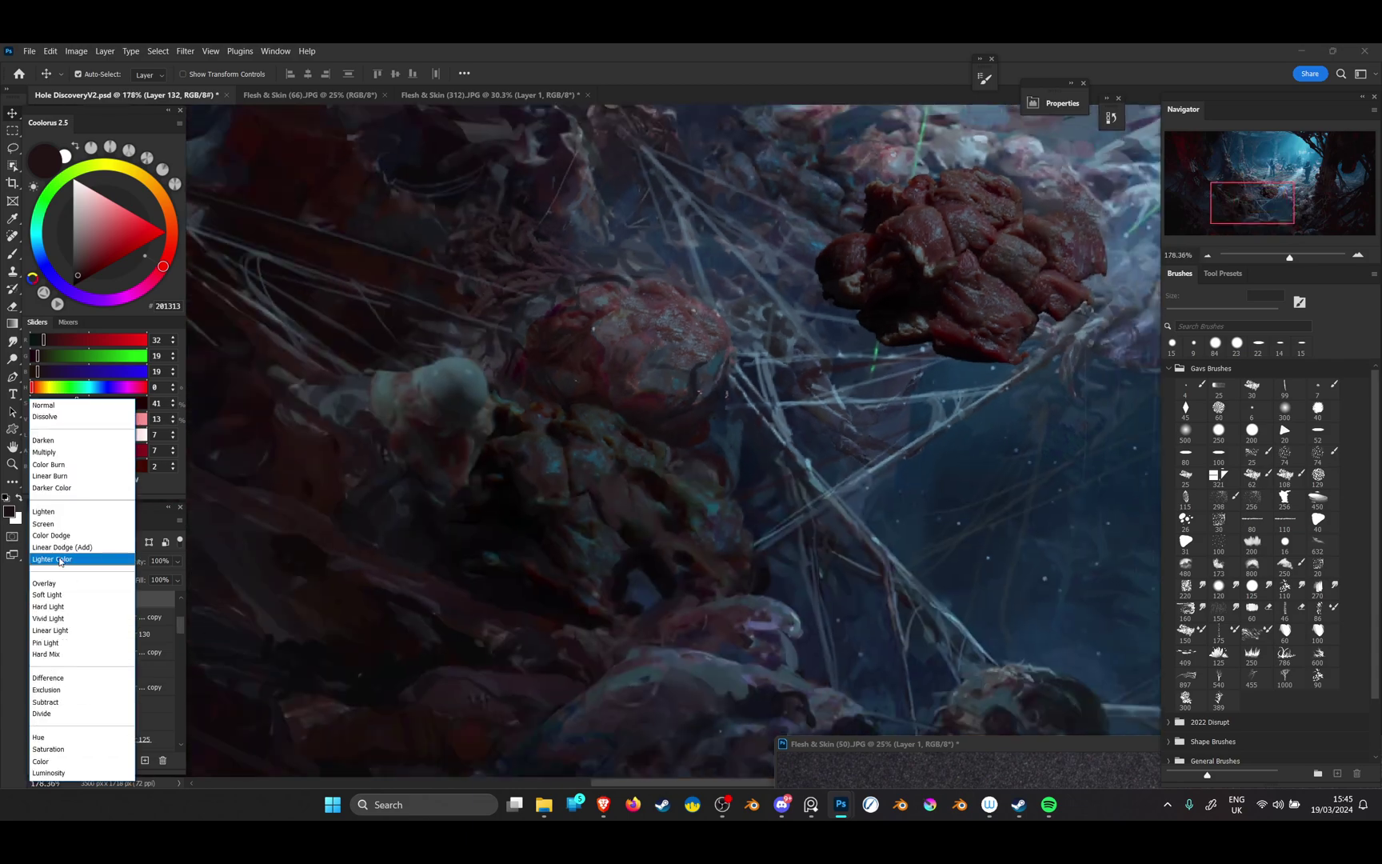
left_click(52, 644)
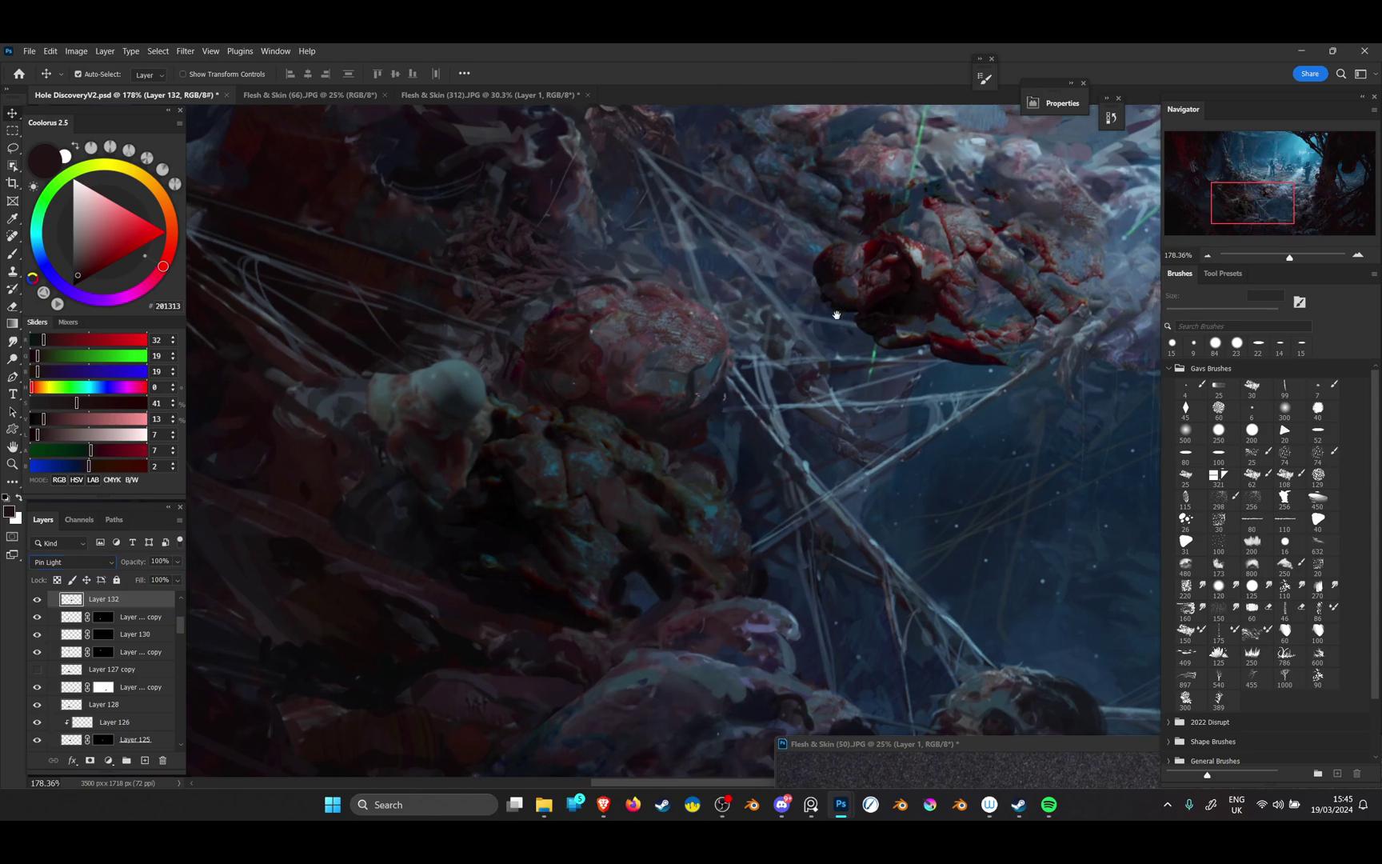
Move the meat pile onto the rounded lump at the hole's far rim and scale it down to fit
left_click_drag(830, 309, 557, 491)
scroll(603, 491, "down", 10)
key("ctrl+t")
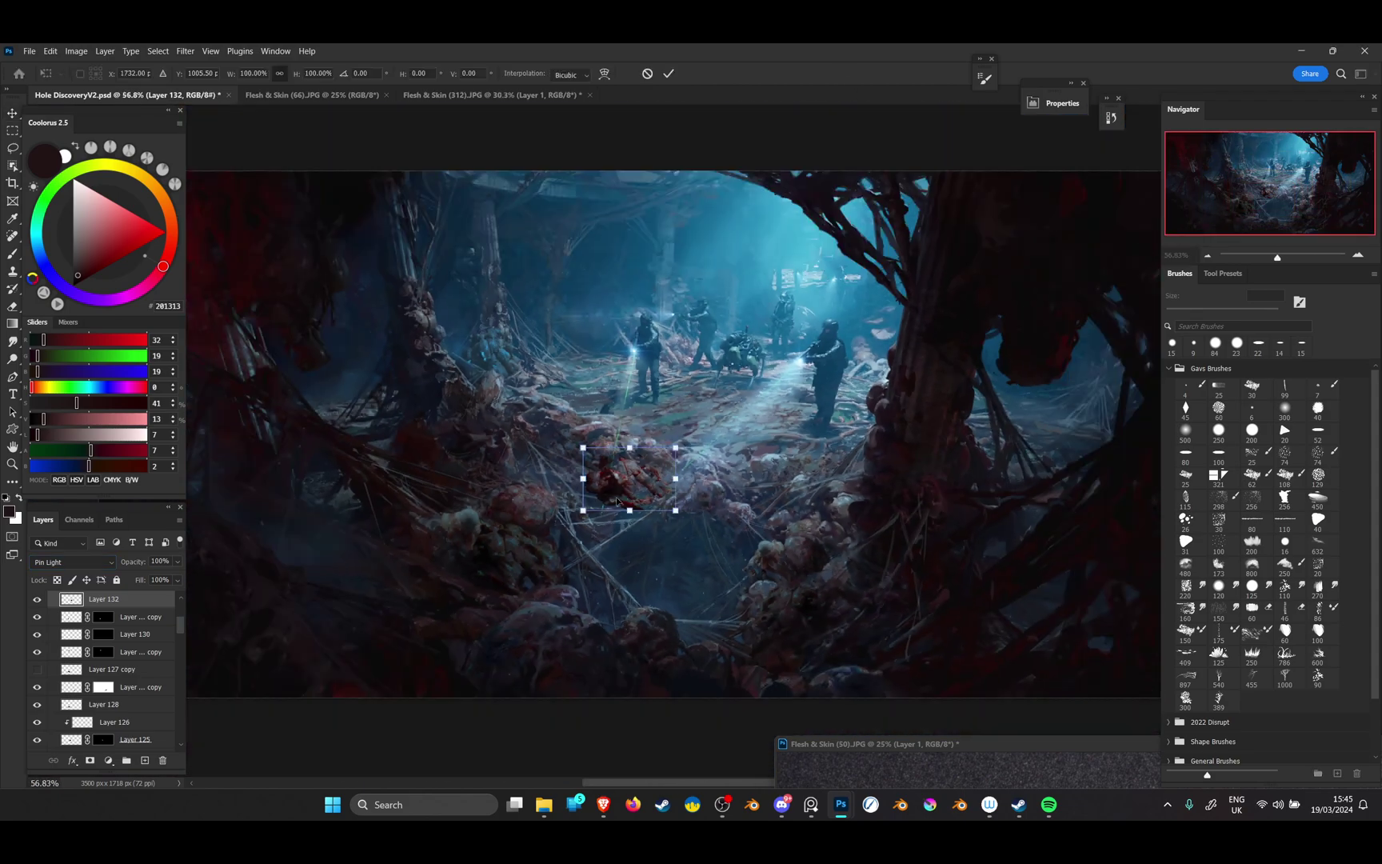
scroll(625, 490, "up", 6)
left_click_drag(629, 491, 800, 547)
scroll(804, 578, "up", 3)
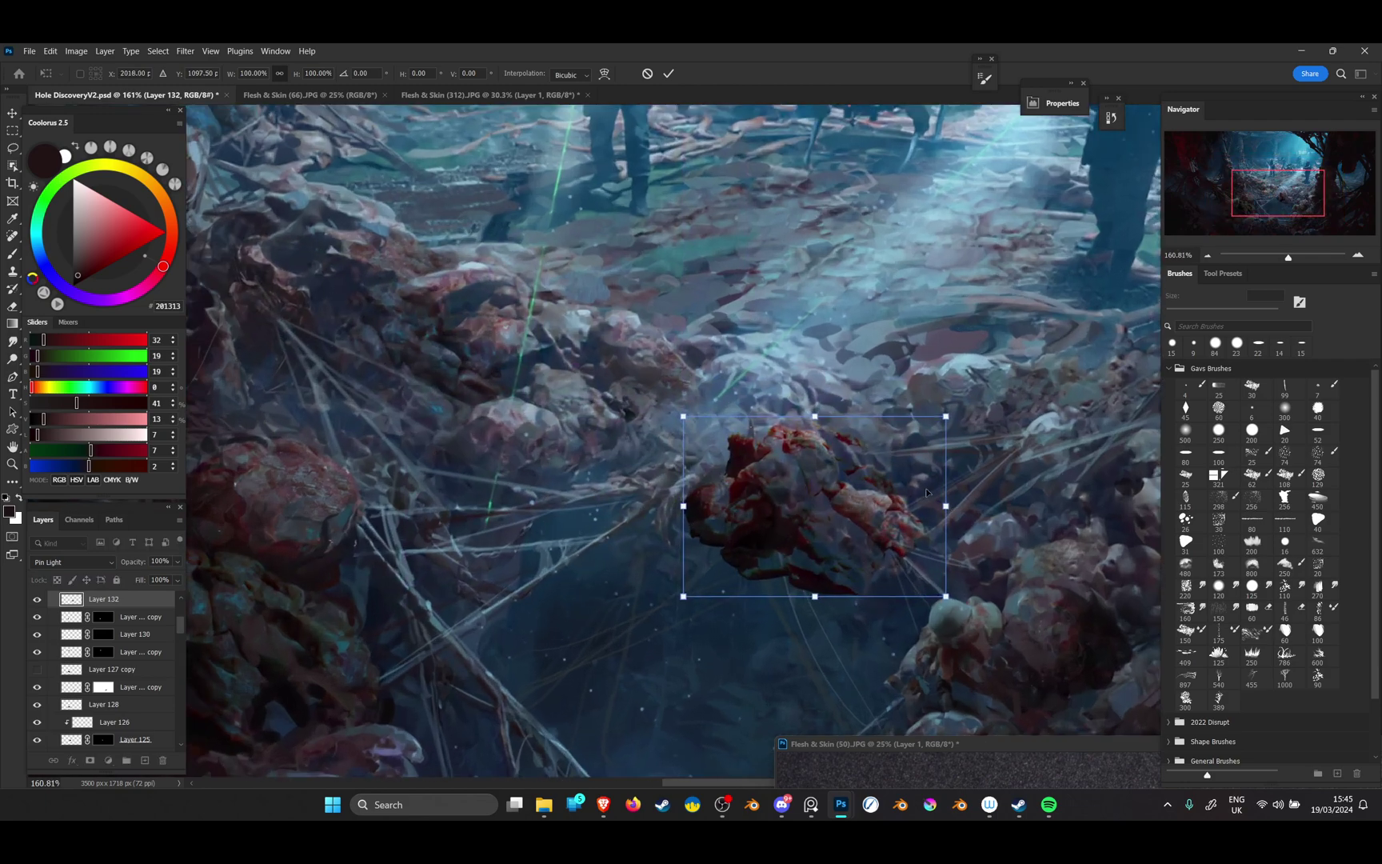
left_click_drag(944, 419, 842, 461)
key("Return")
Adjust the meat pile's color with Hue/Saturation to suit the surrounding lumps
key("ctrl+u")
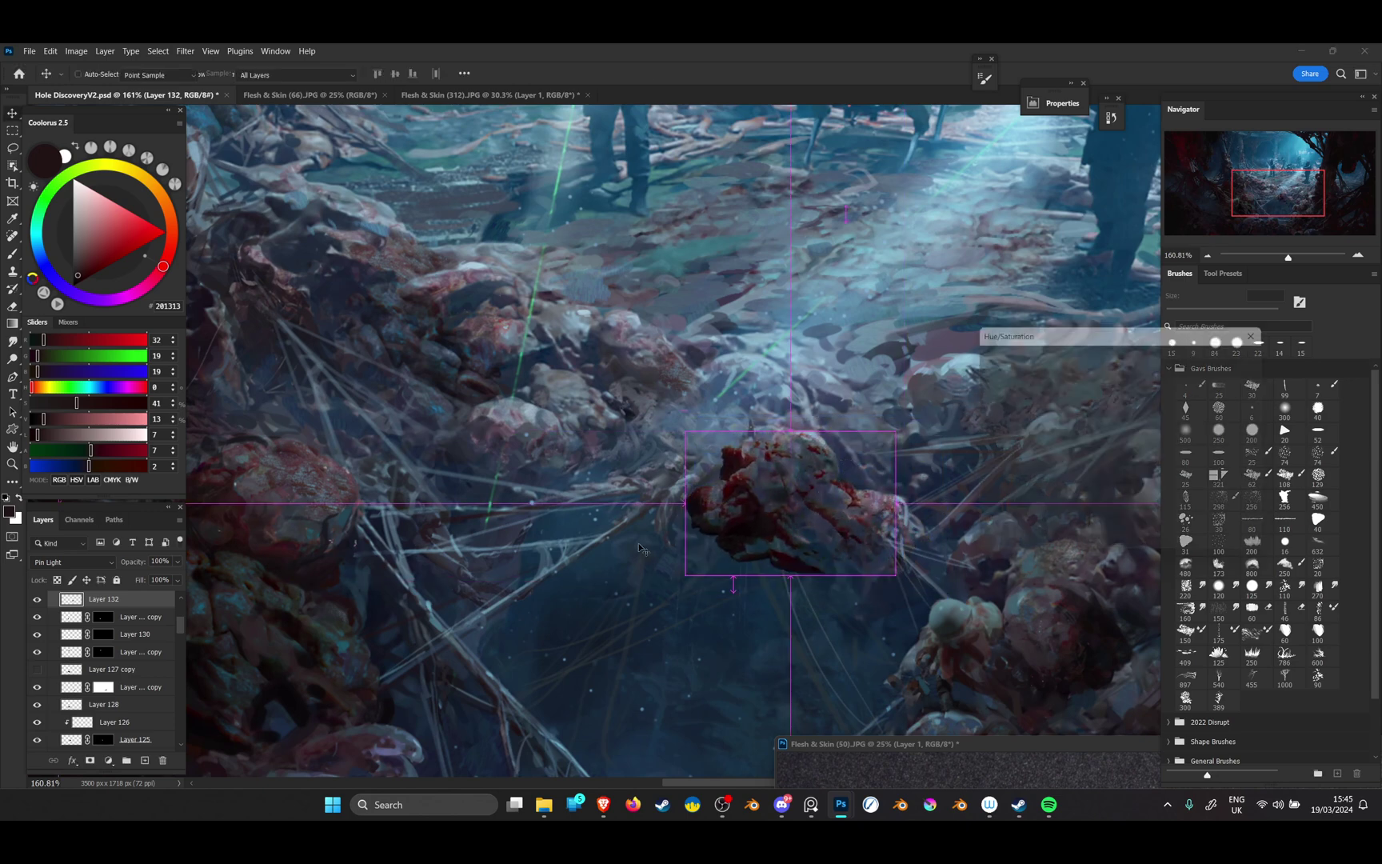
mouse_move(1093, 493)
left_mouse_down()
mouse_move(1107, 493)
mouse_move(1094, 494)
left_mouse_up()
left_click(1244, 353)
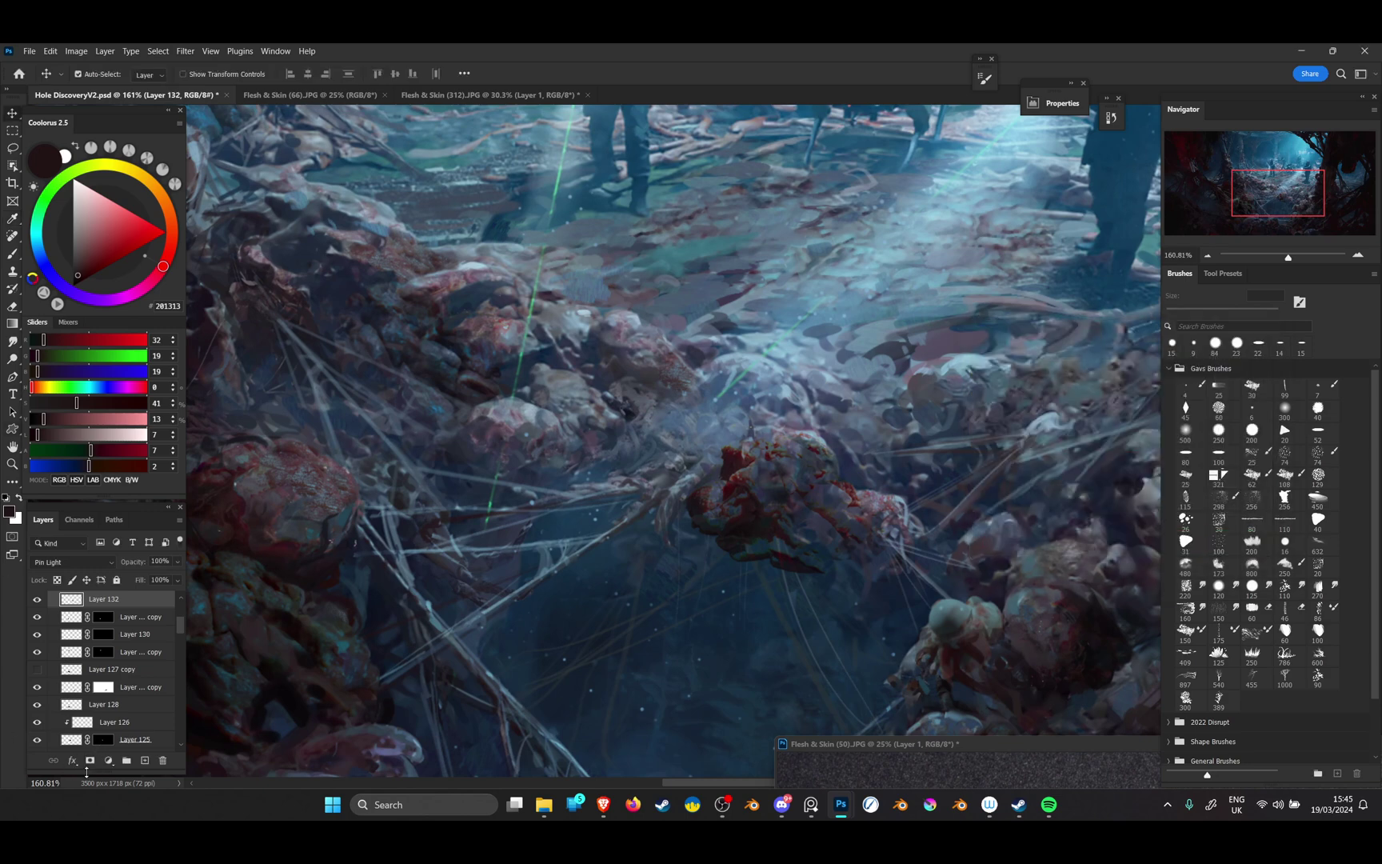
Add a layer mask to the meat pile and mask out its excess around the far-rim lump with a 64 px round black brush
left_click(89, 760)
left_click(13, 253)
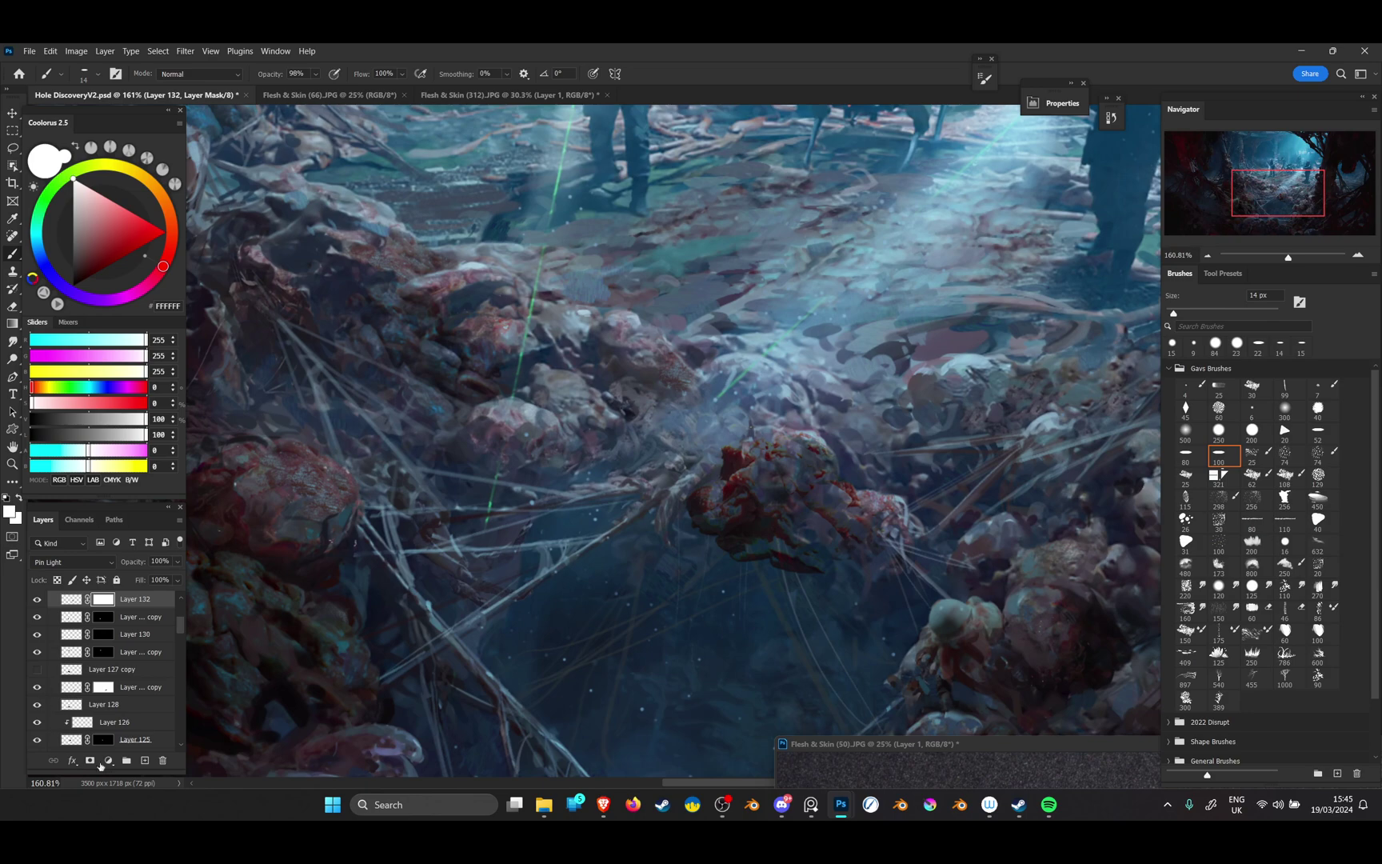
left_click(1219, 433)
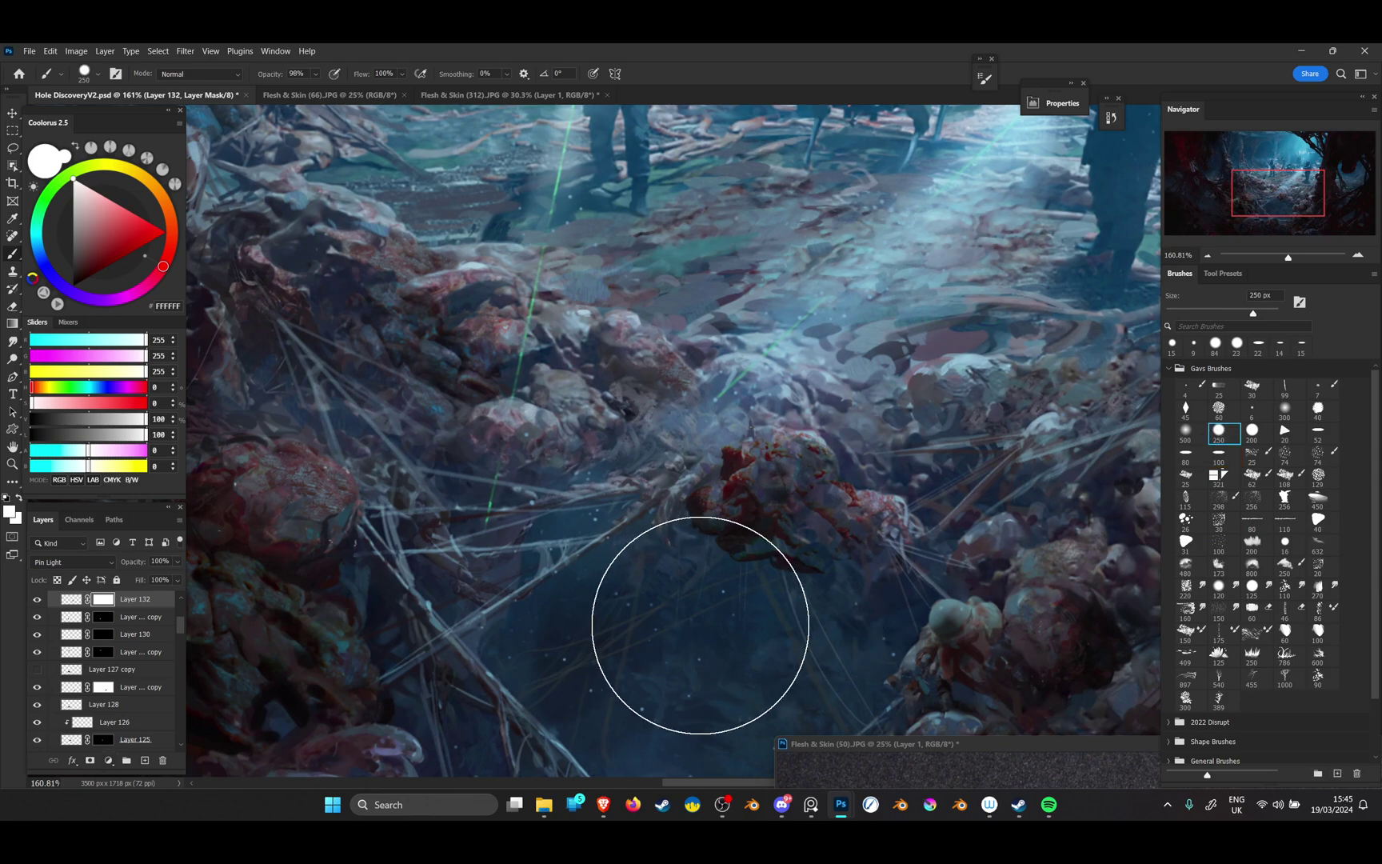
key("x")
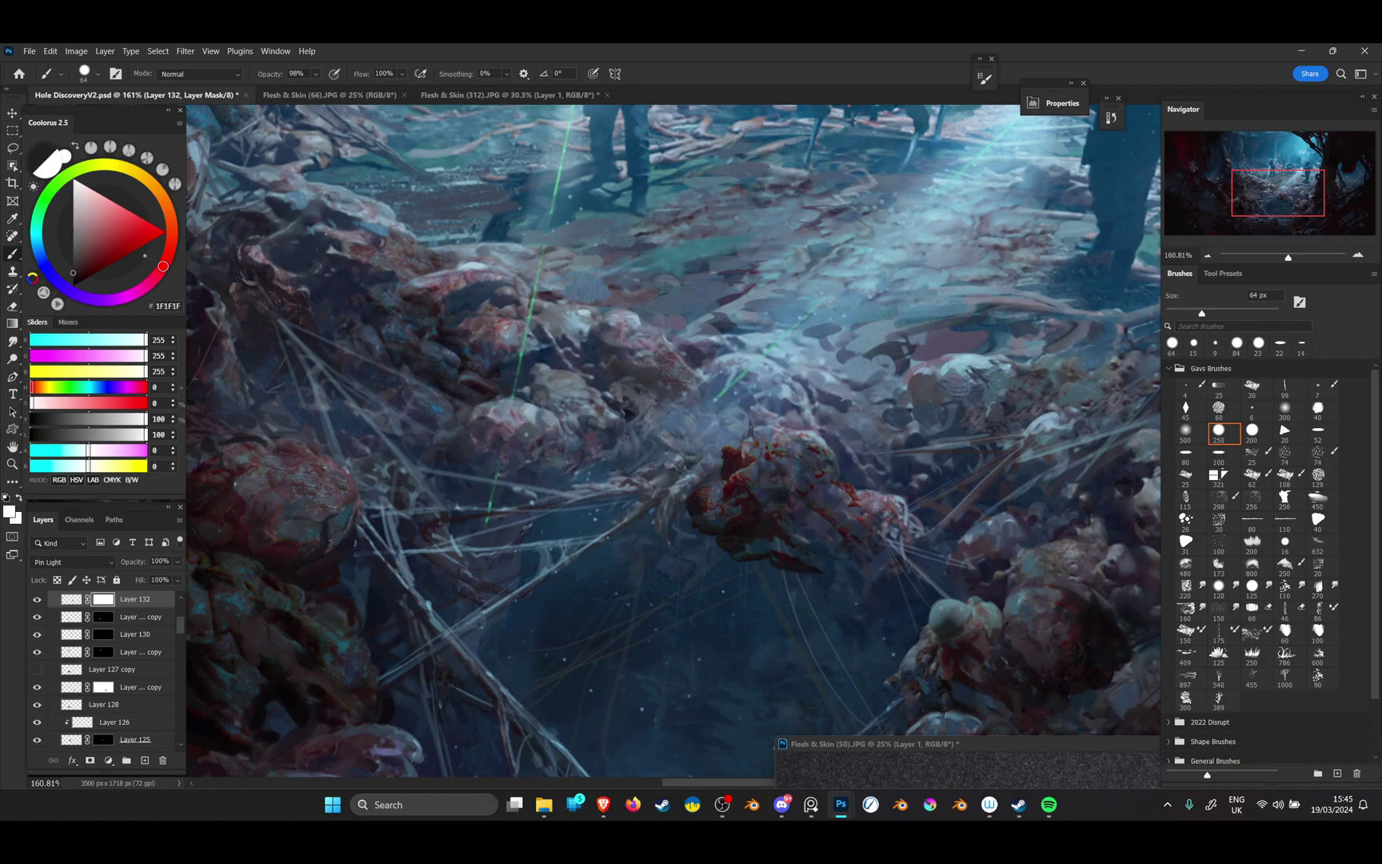
mouse_move(794, 576)
left_mouse_down()
mouse_move(748, 522)
mouse_move(718, 550)
mouse_move(685, 531)
mouse_move(708, 503)
mouse_move(709, 451)
mouse_move(721, 440)
mouse_move(745, 460)
mouse_move(728, 437)
mouse_move(786, 438)
mouse_move(833, 453)
mouse_move(840, 488)
mouse_move(884, 534)
mouse_move(767, 551)
mouse_move(731, 477)
mouse_move(718, 500)
mouse_move(870, 562)
mouse_move(841, 542)
mouse_move(767, 574)
mouse_move(716, 563)
mouse_move(698, 545)
mouse_move(740, 564)
mouse_move(880, 565)
mouse_move(852, 500)
left_mouse_up()
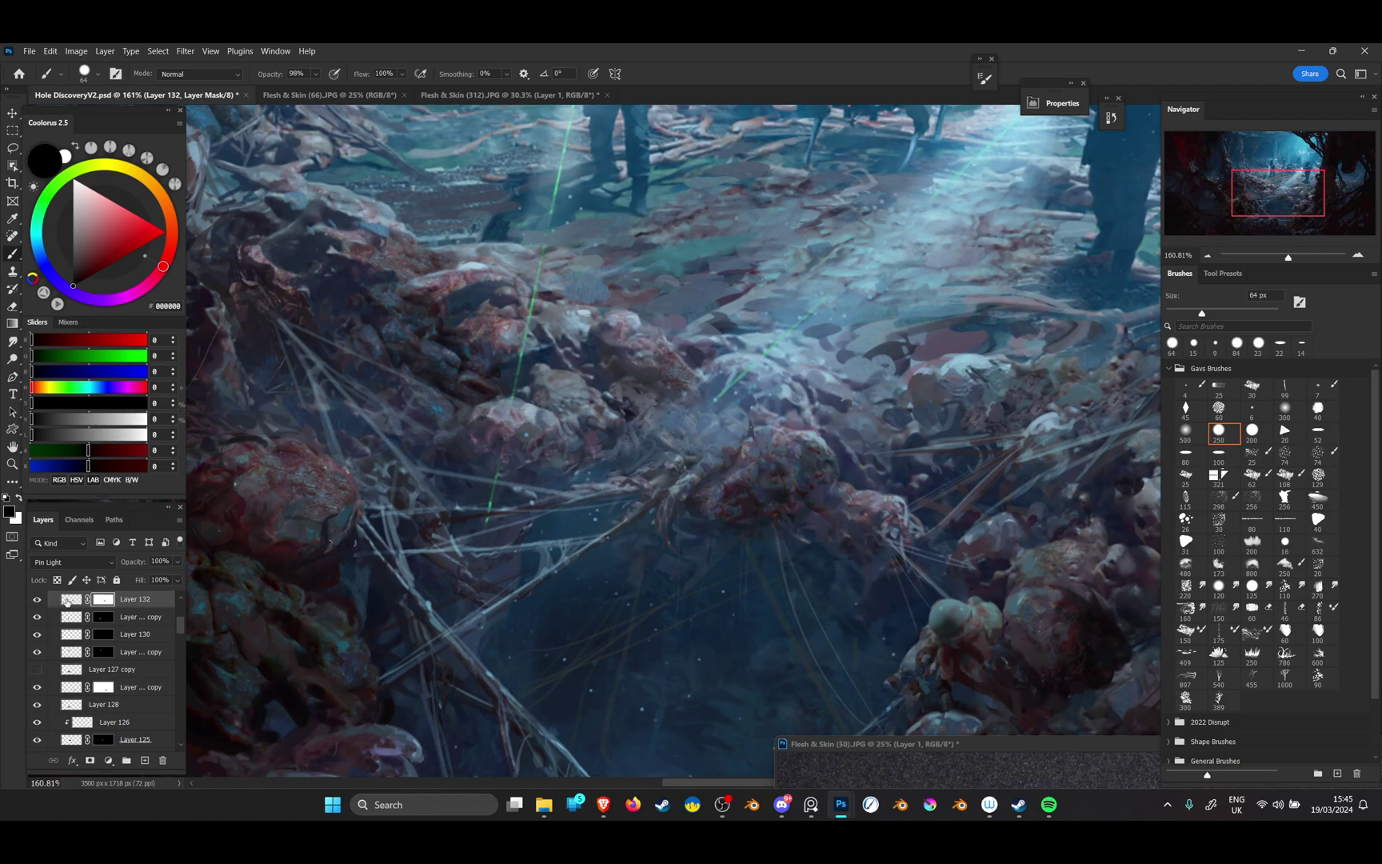
Apply the Median filter to the image of the masked meat layer
left_click(68, 601)
left_click(184, 51)
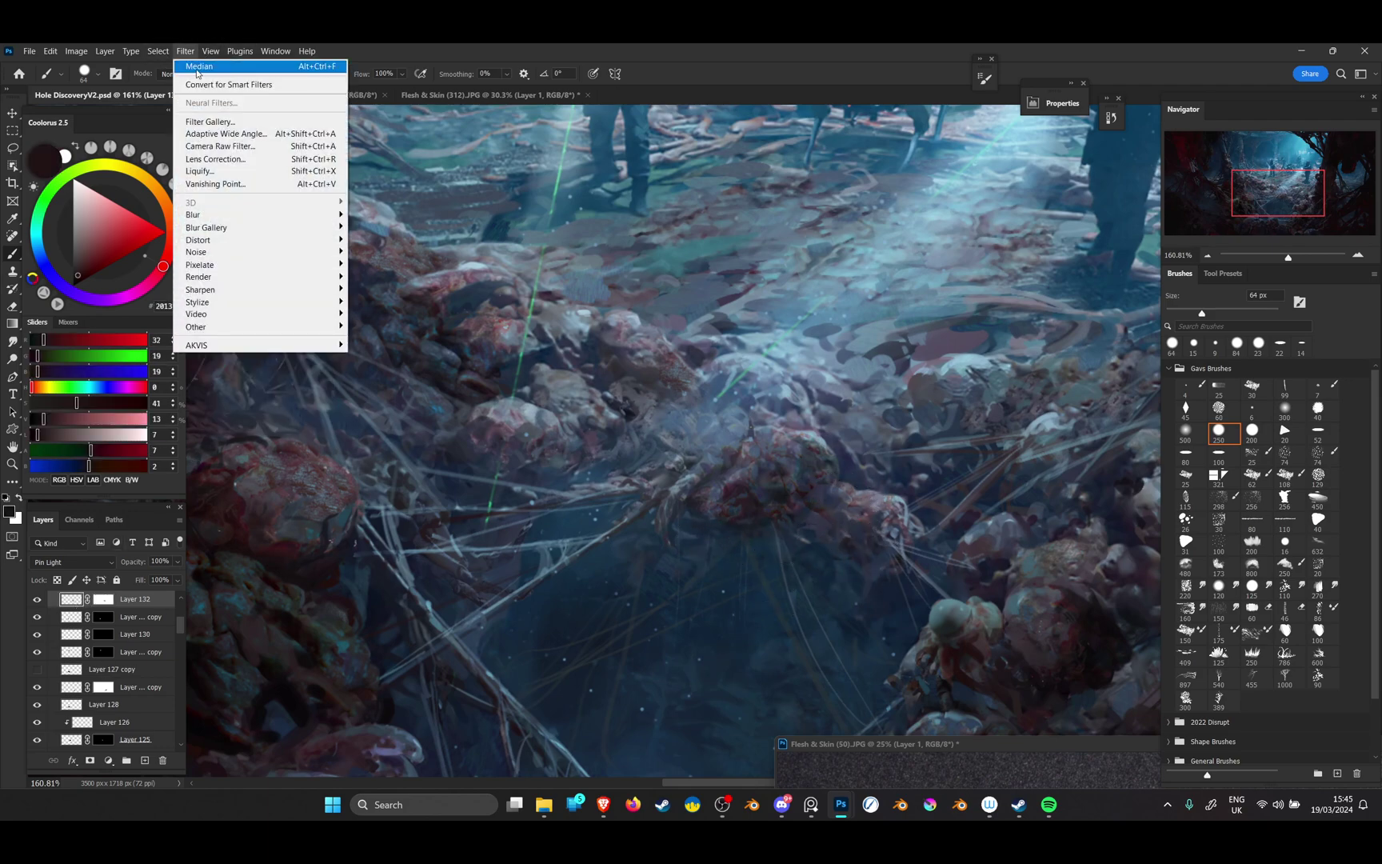
left_click(197, 67)
Compare the painting with and without the masked meat layer, both up close and as a whole
scroll(808, 629, "down", 5)
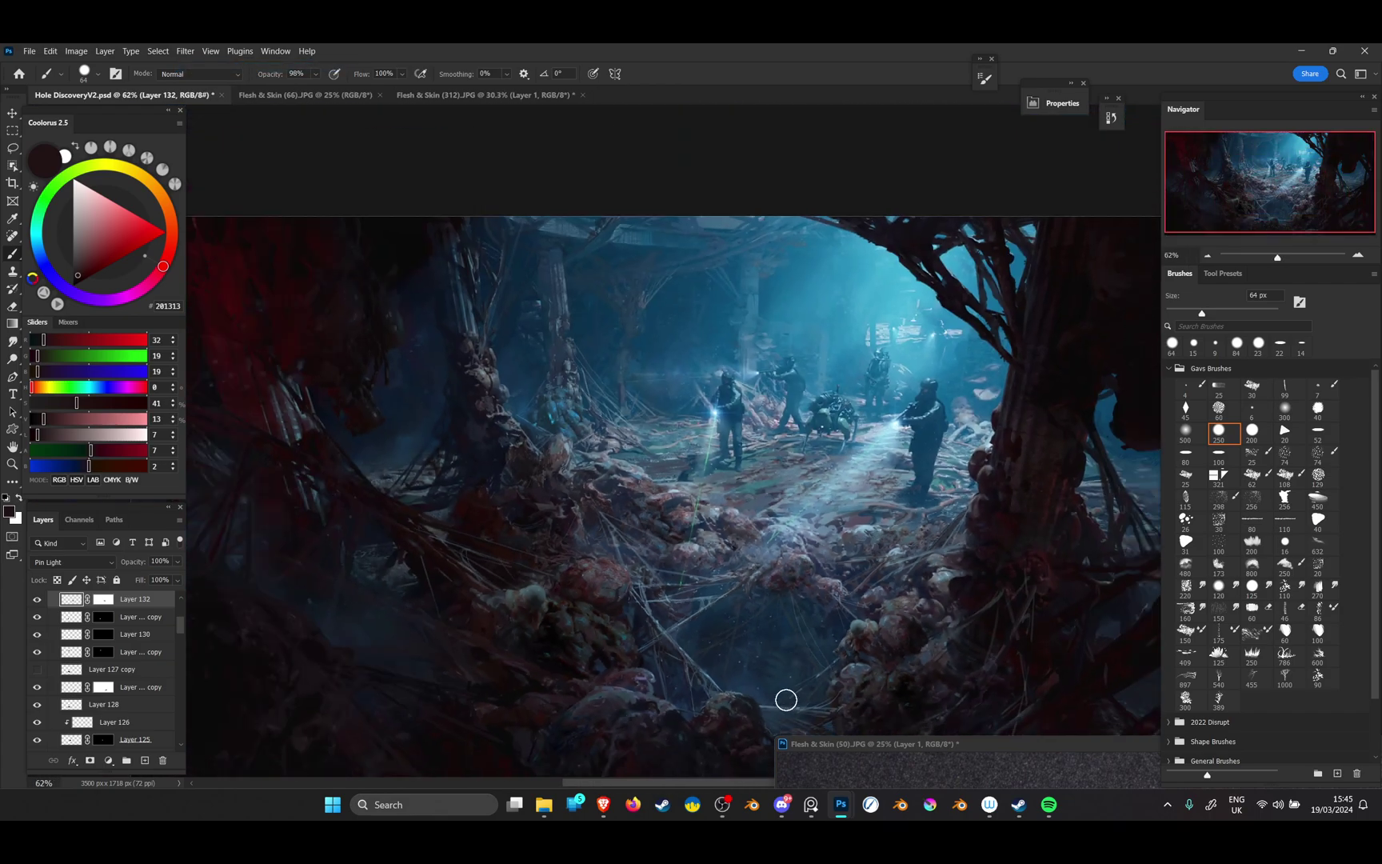
scroll(787, 700, "up", 5)
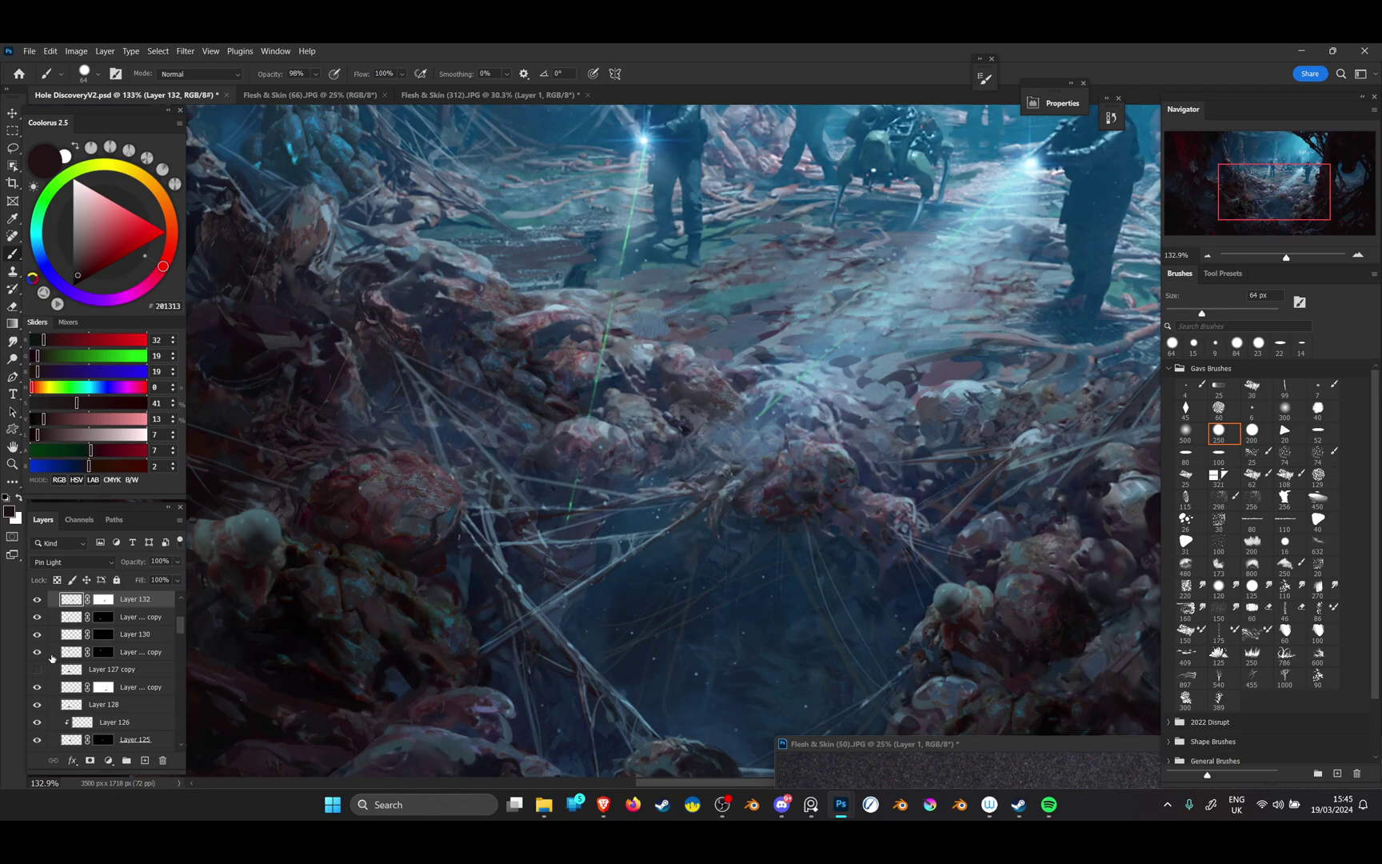
left_click(38, 601)
left_click(37, 601)
scroll(844, 576, "down", 5)
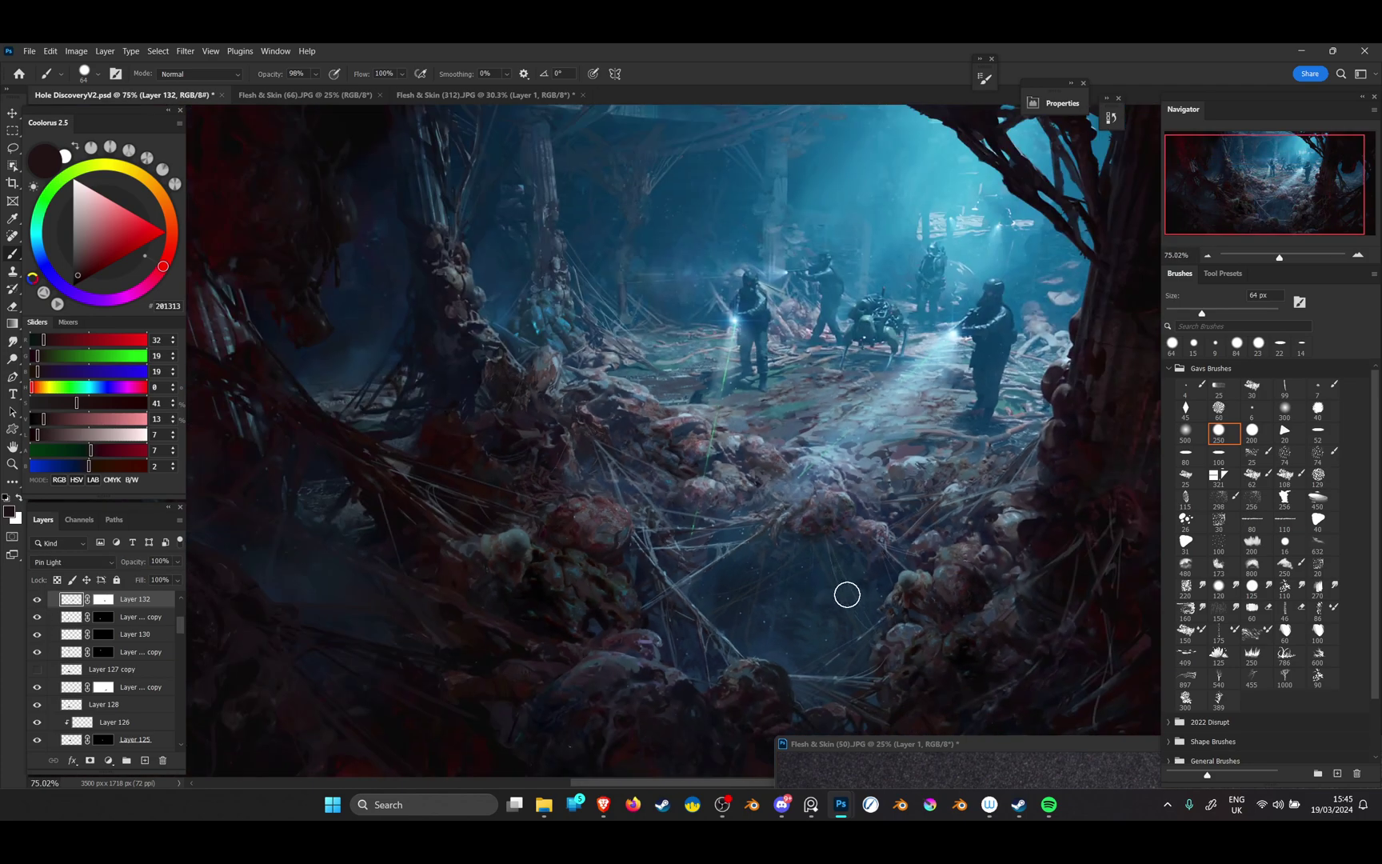
scroll(846, 593, "up", 5)
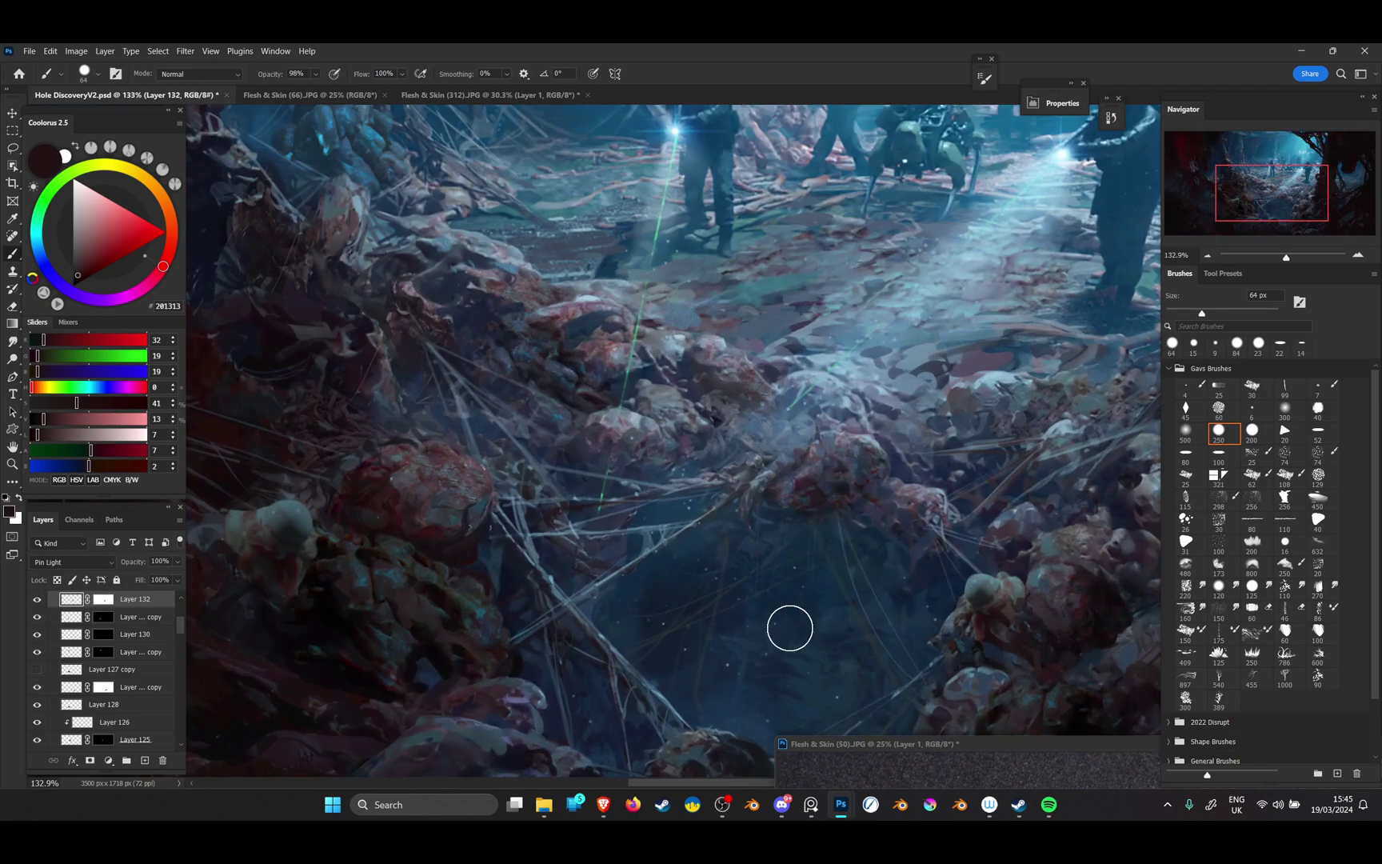
scroll(789, 627, "down", 3)
scroll(788, 627, "down", 5)
scroll(805, 642, "up", 5)
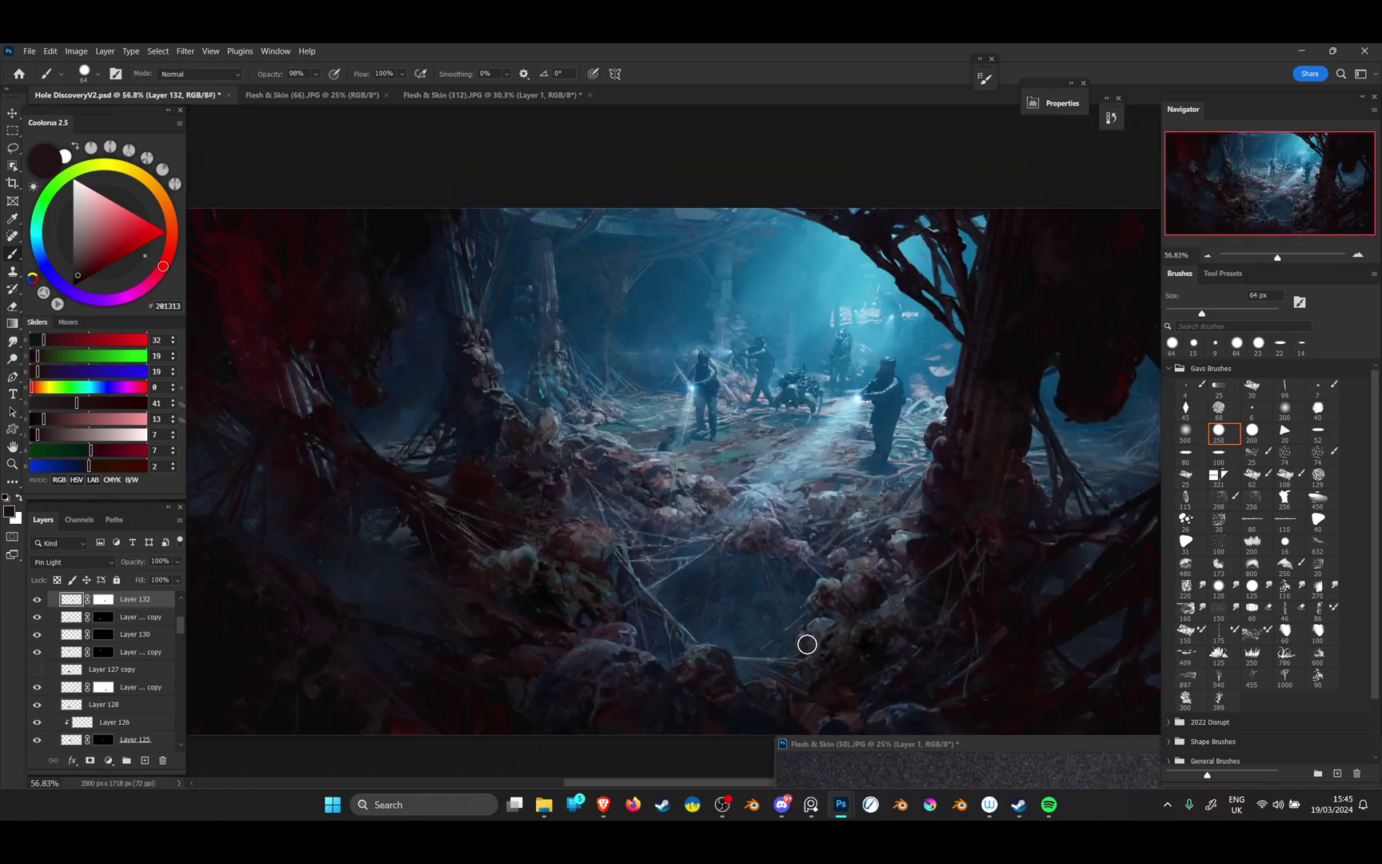
Move the bone joint on the hole's left side down toward the near rim and hide its layer
key("v")
key("v")
mouse_move(392, 520)
left_mouse_down()
mouse_move(467, 599)
mouse_move(380, 650)
mouse_move(422, 600)
mouse_move(638, 645)
mouse_move(484, 618)
mouse_move(425, 572)
mouse_move(506, 641)
left_mouse_up()
scroll(527, 688, "down", 2)
key("ctrl+t")
key("Return")
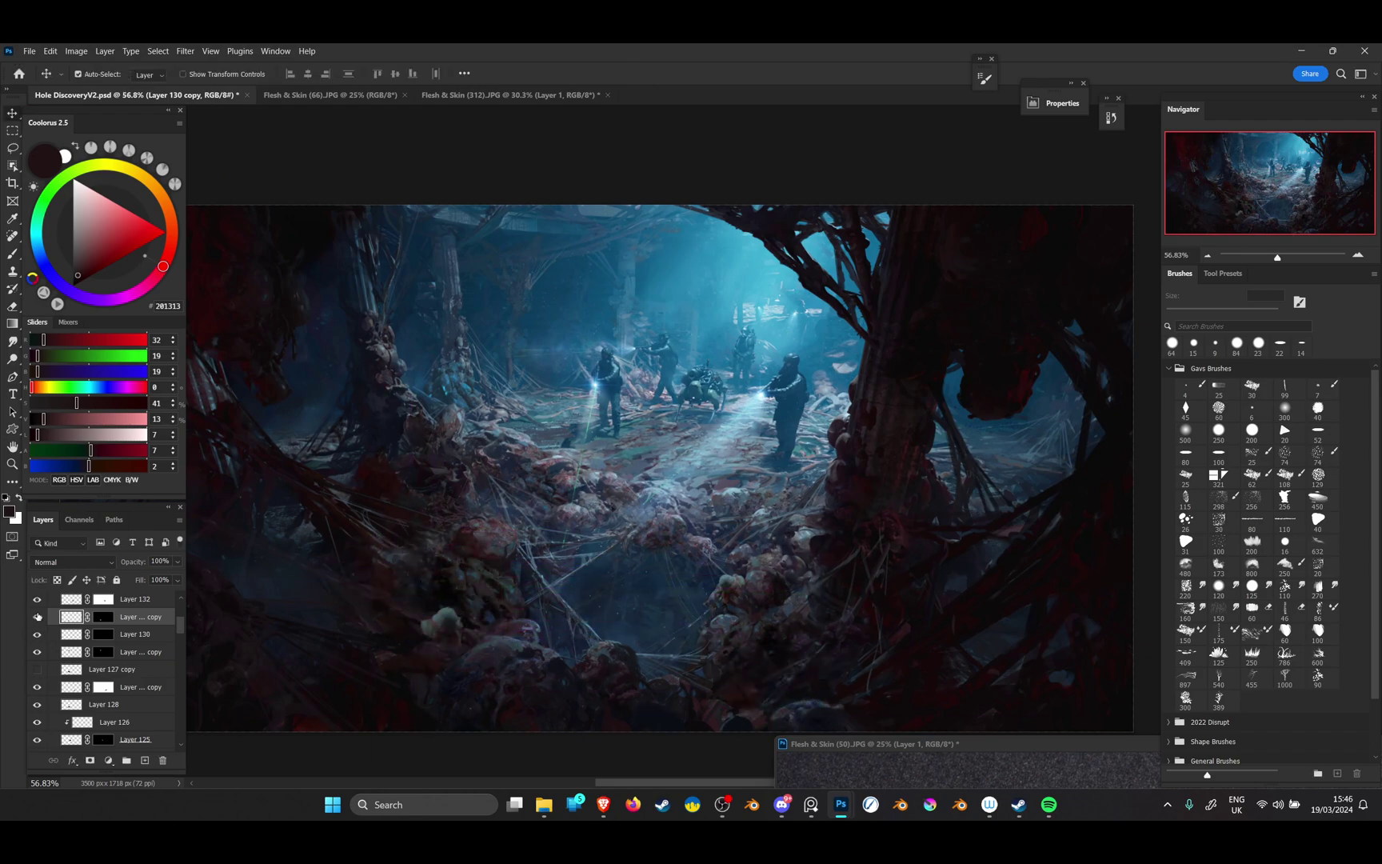
left_click(37, 617)
Collapse the Control group and review the whole painting
scroll(656, 562, "down", 3)
scroll(655, 562, "up", 2)
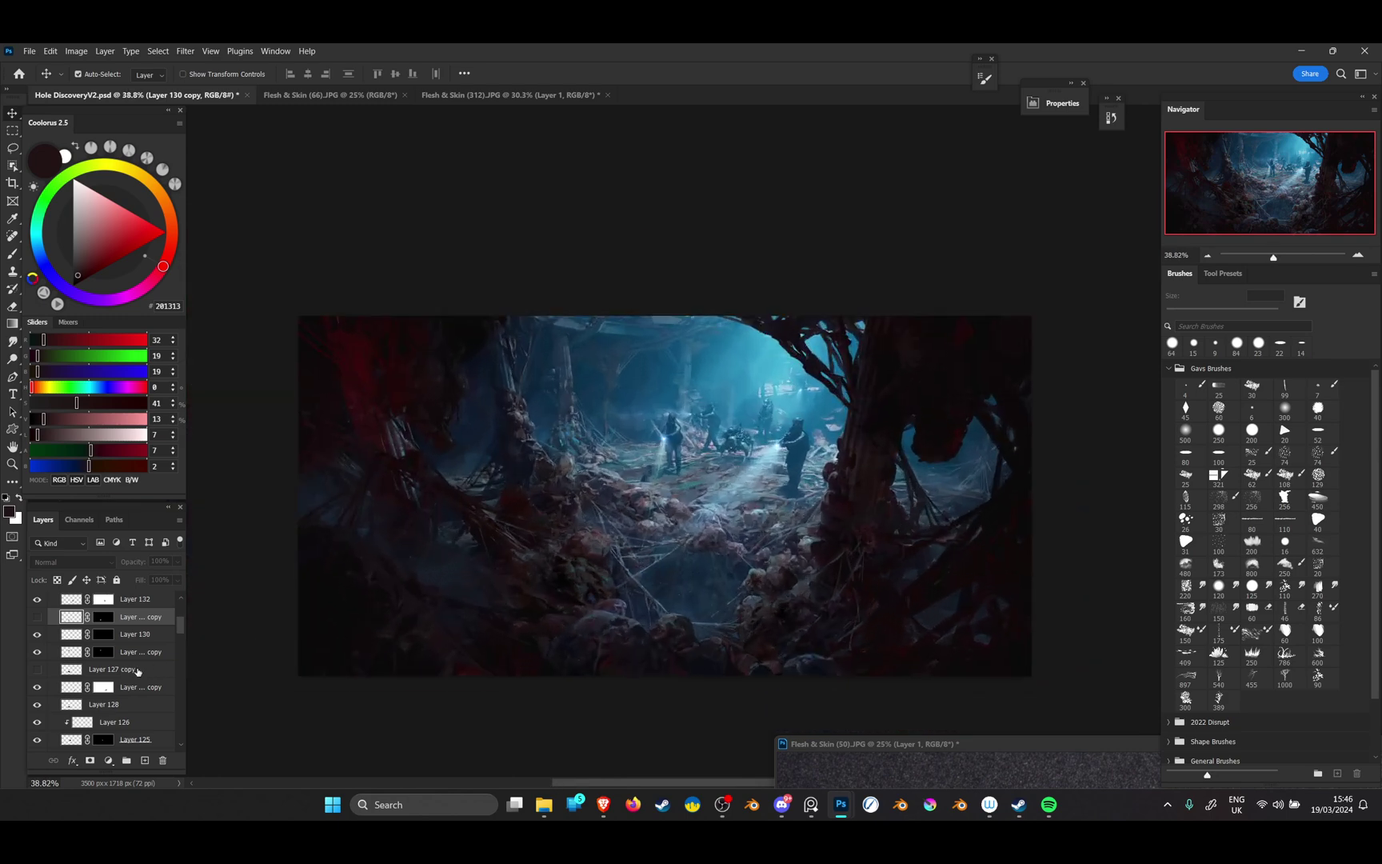
scroll(120, 672, "up", 4)
left_click(53, 670)
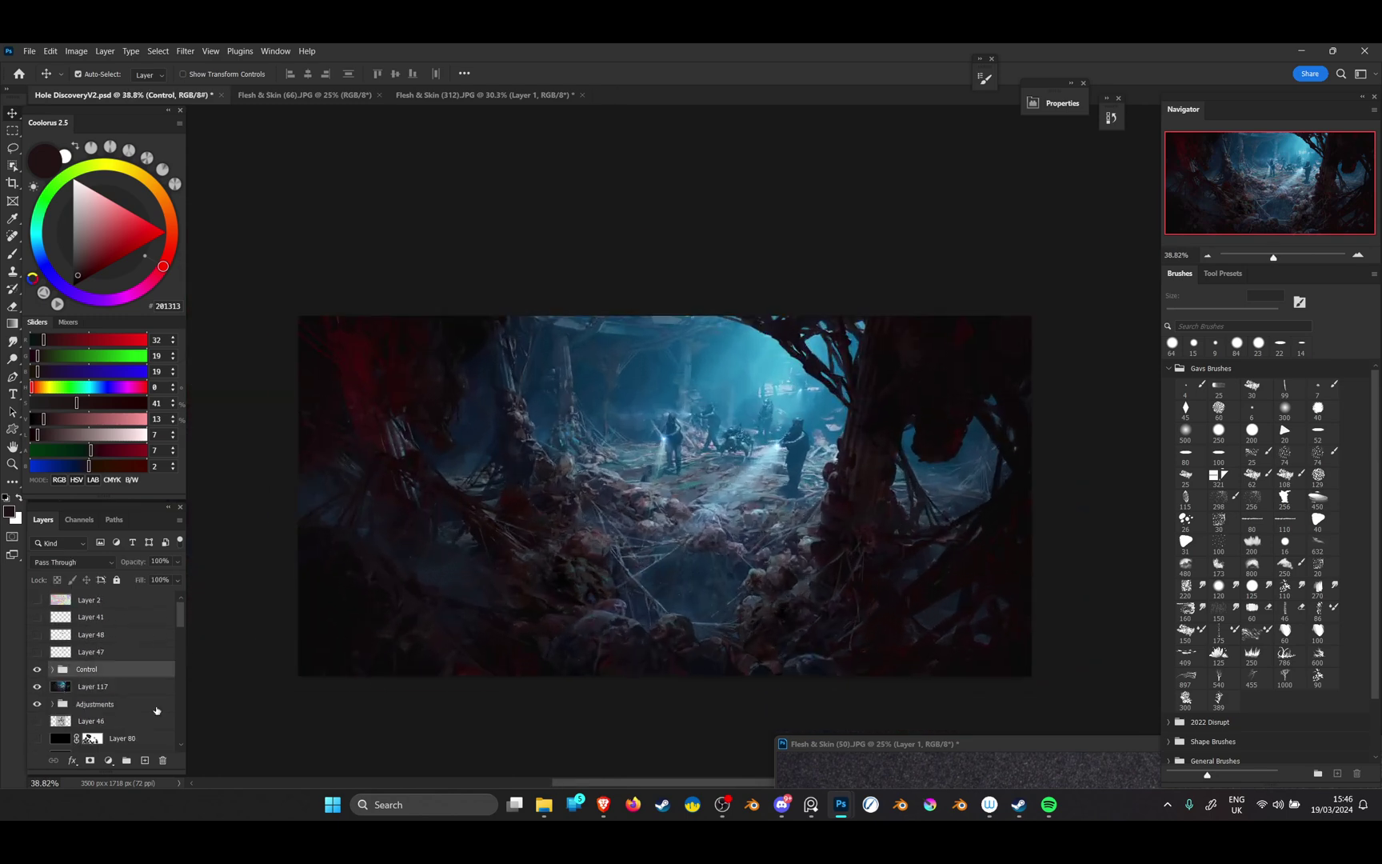
scroll(652, 590, "down", 2)
scroll(664, 606, "up", 3)
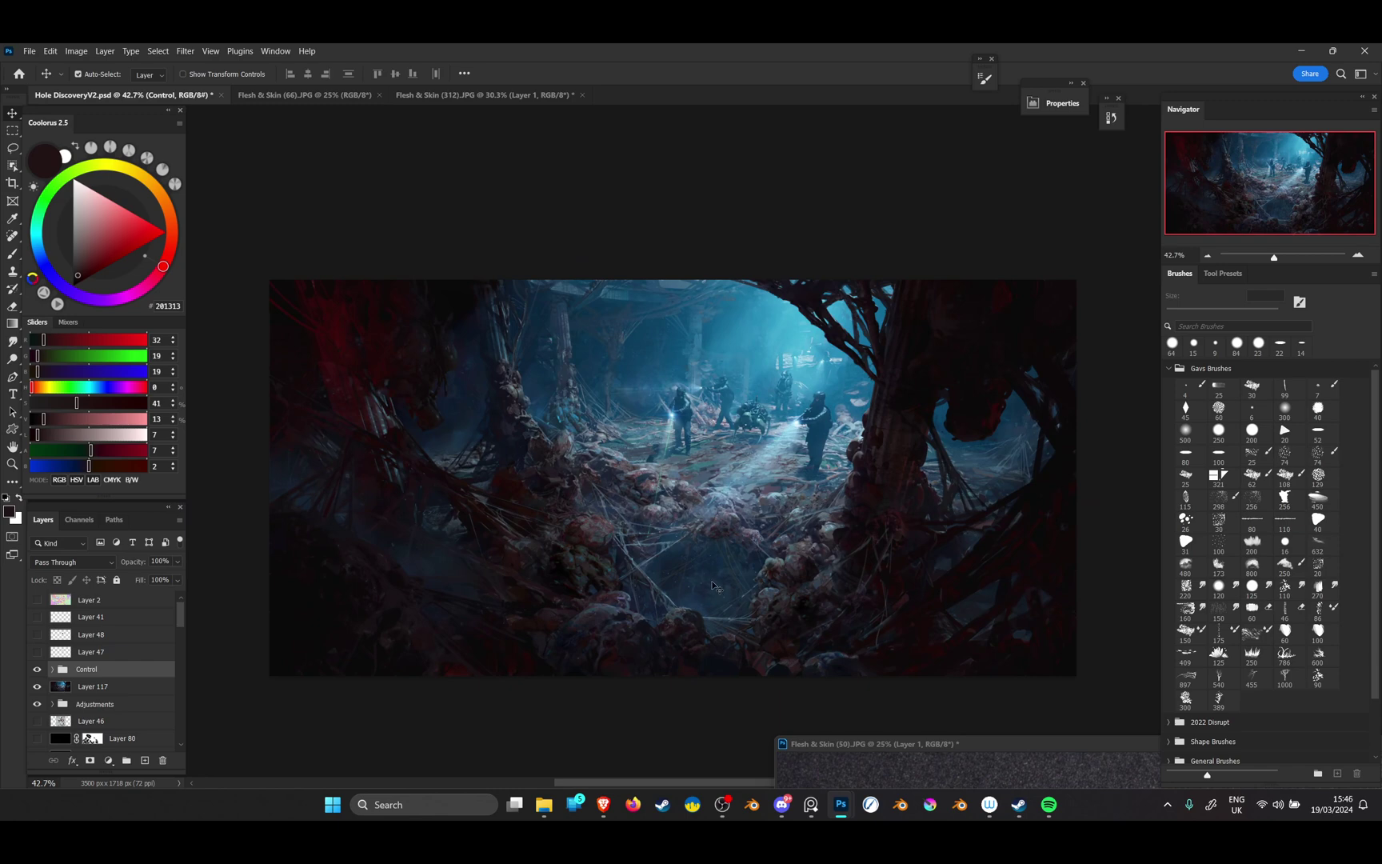
Apply the AKVIS ArtWork filter in the Oil style to Layer 134 copy, the merged copy of the painting
left_click(240, 50)
mouse_move(209, 51)
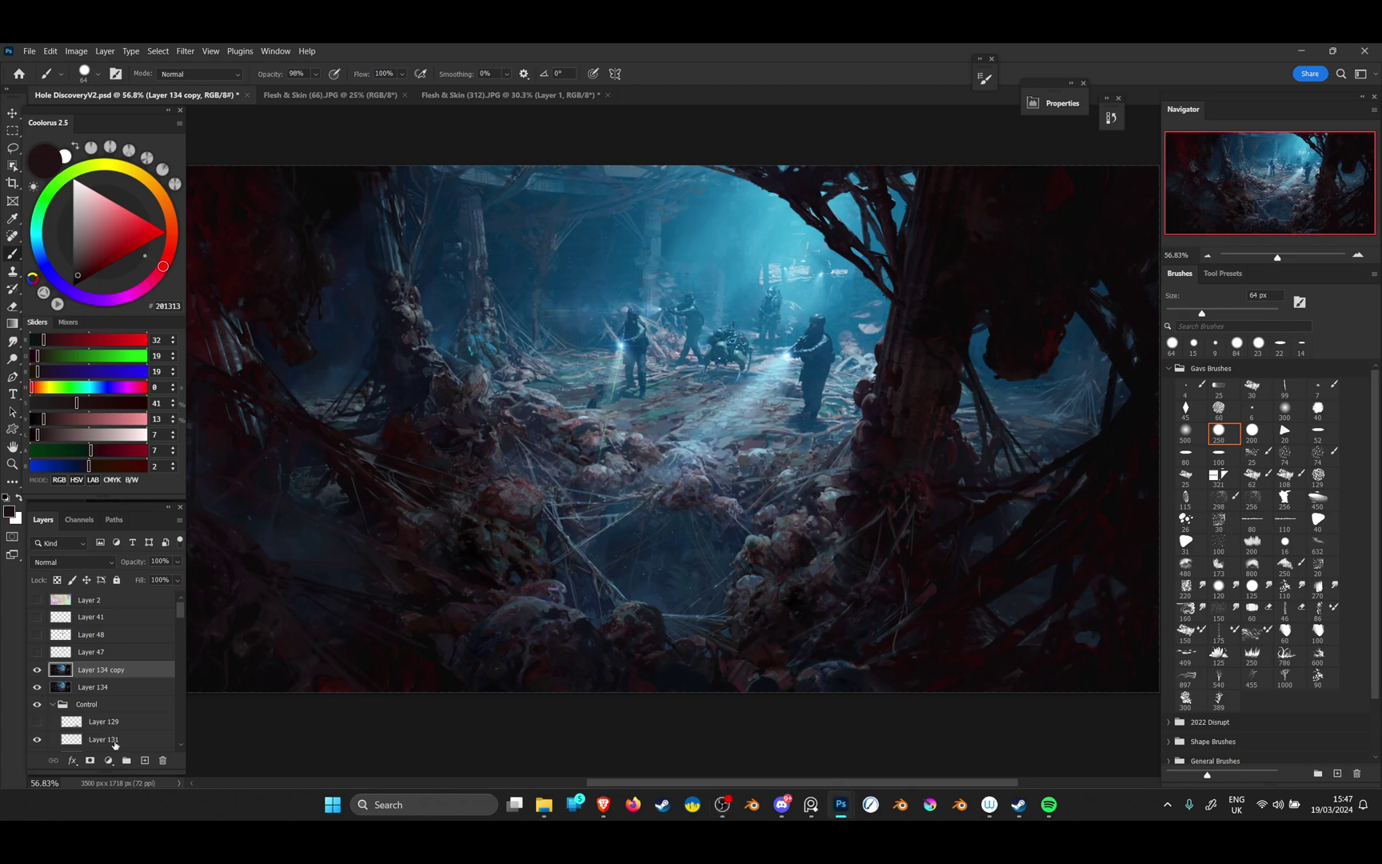
left_click(120, 739)
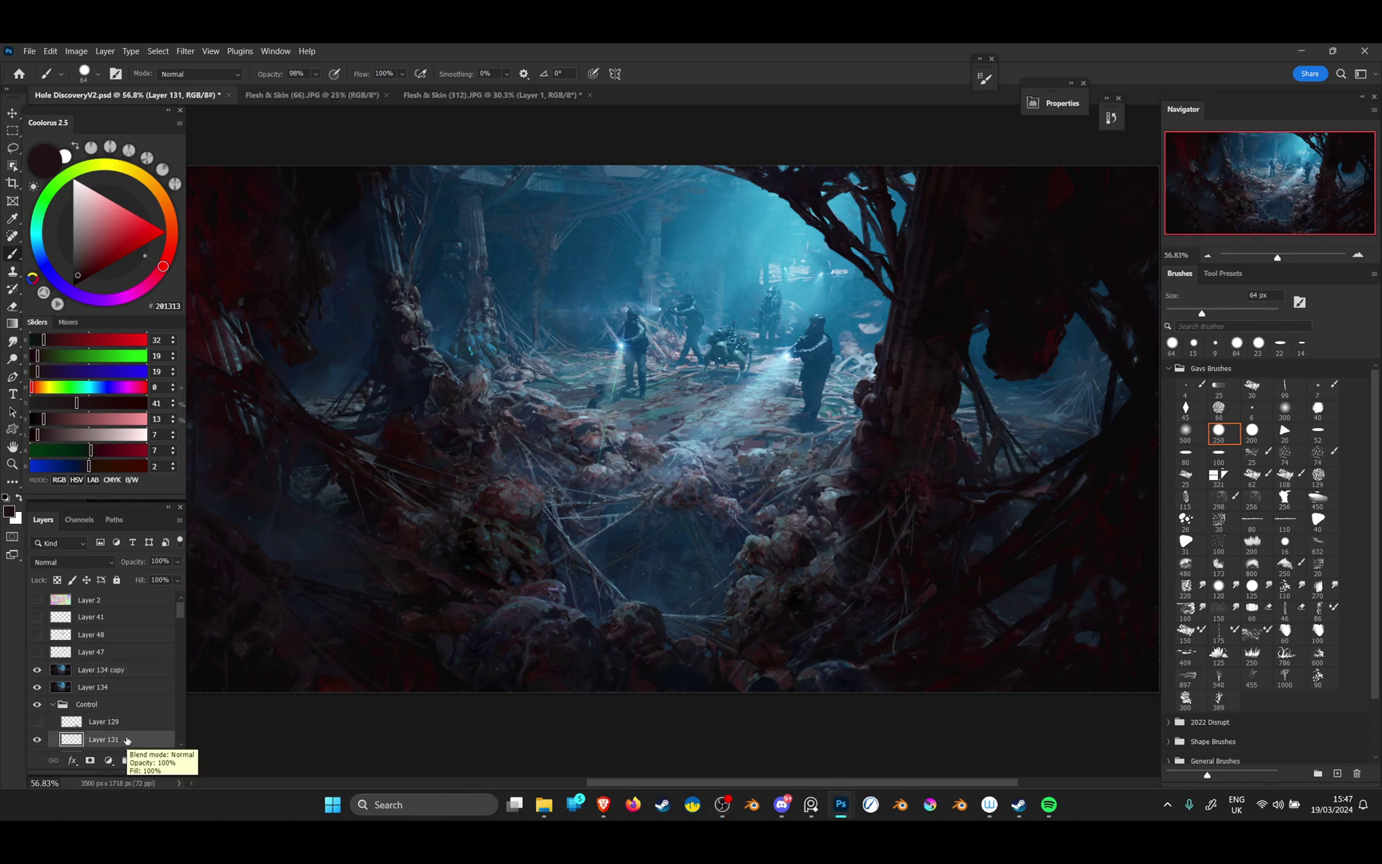
left_click(112, 669)
left_click(185, 51)
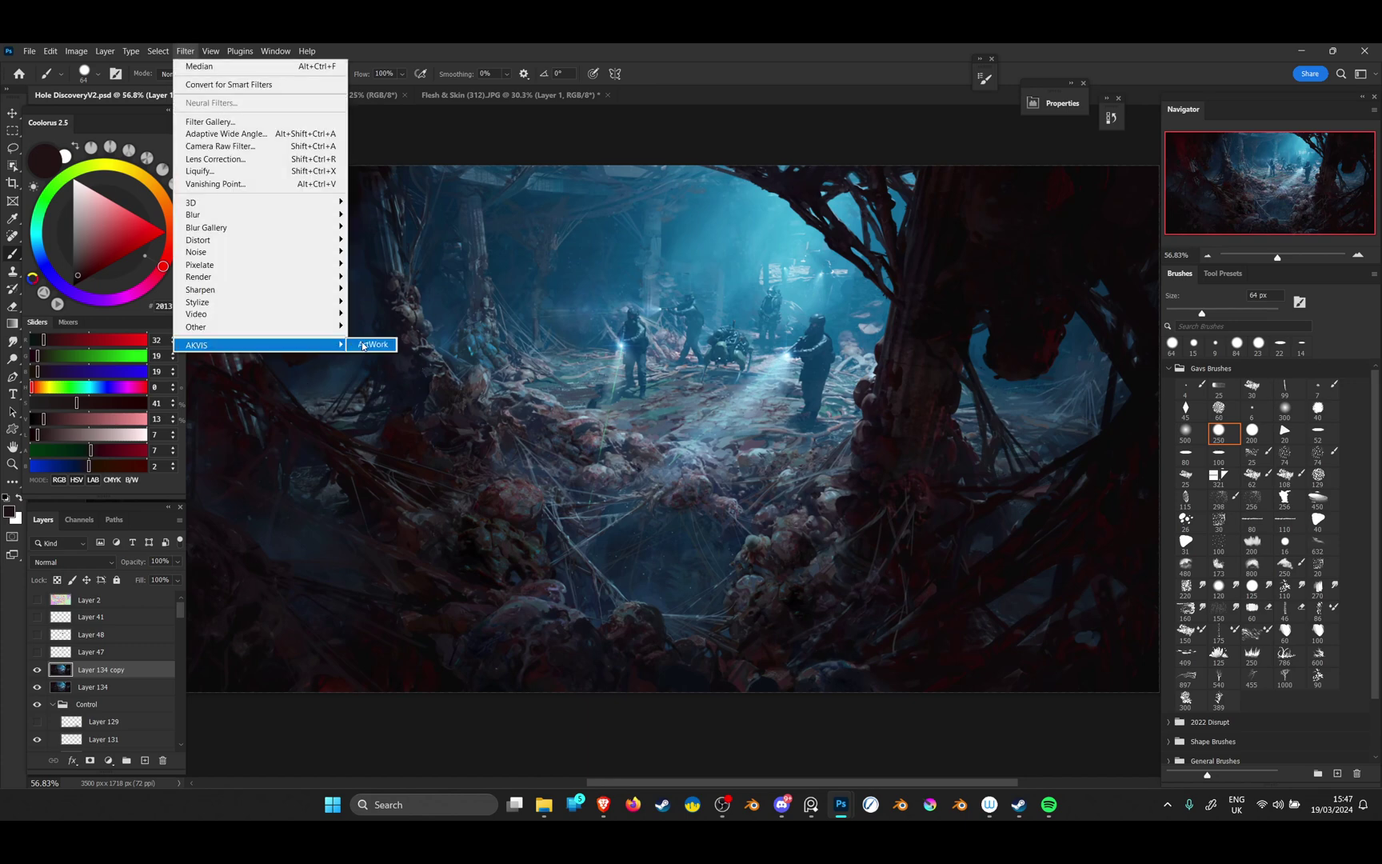
left_click(364, 345)
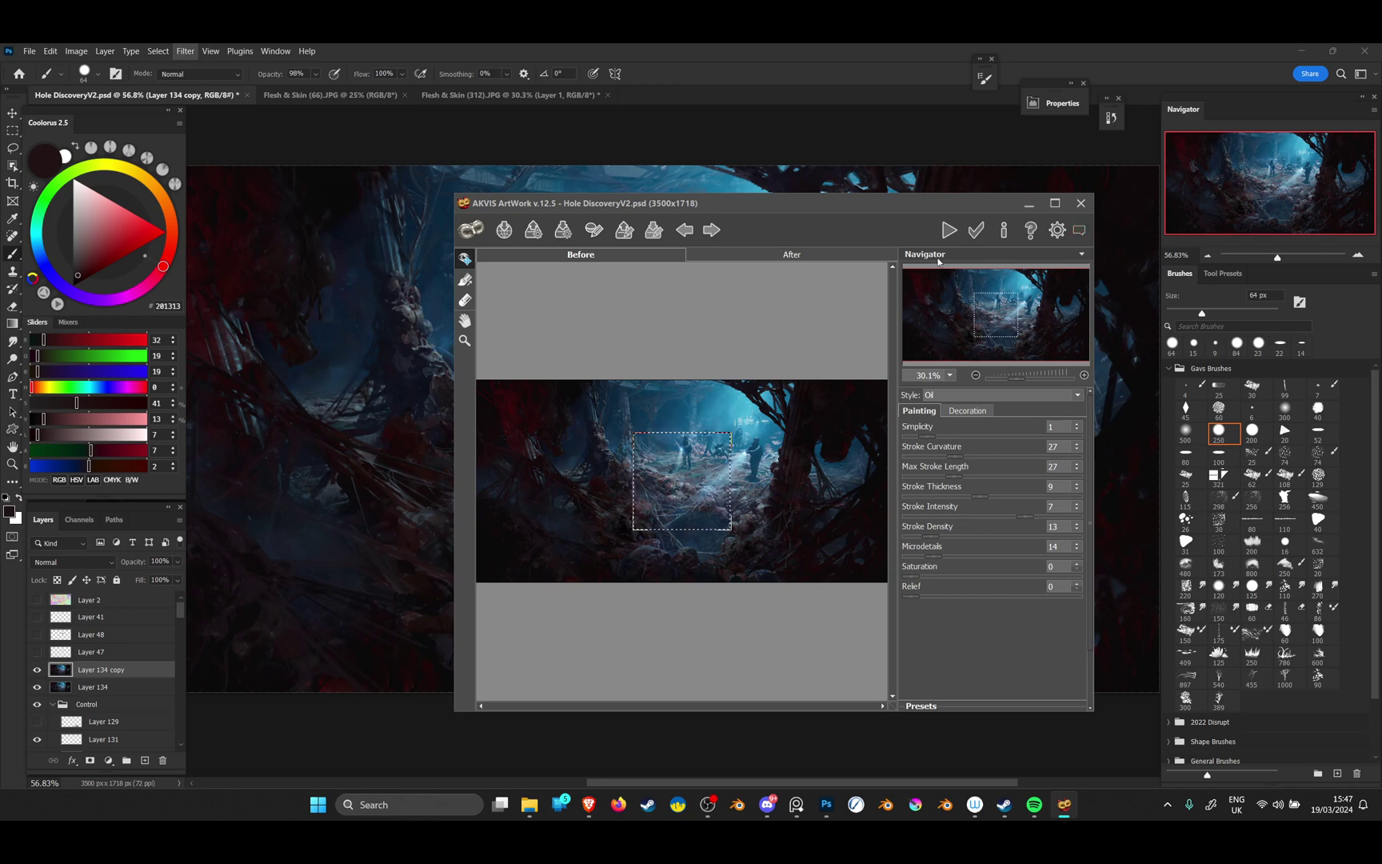
left_click(976, 230)
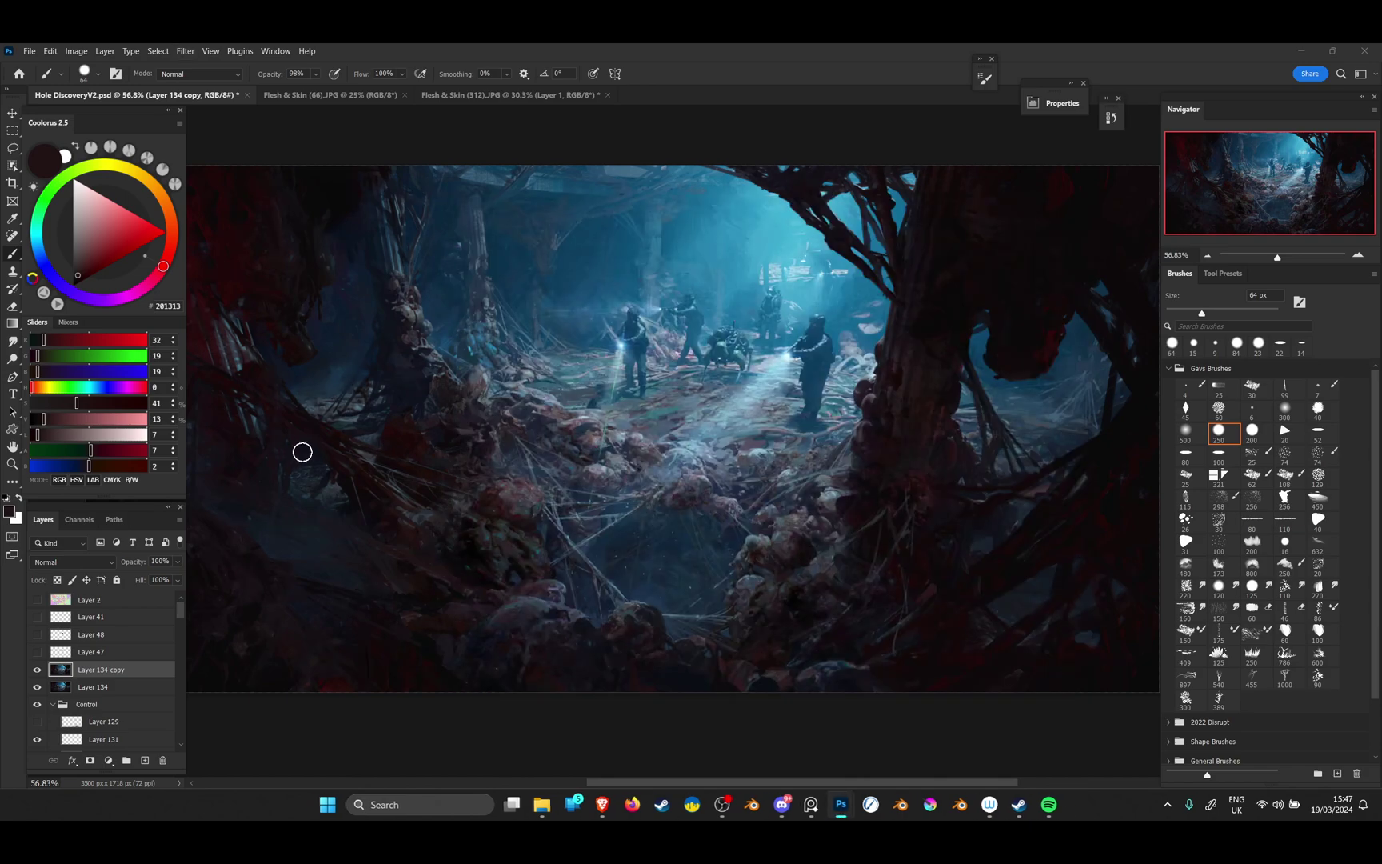
Add a black layer mask to Layer 134 copy to hide the oil-paint effect
scroll(632, 535, "up", 6)
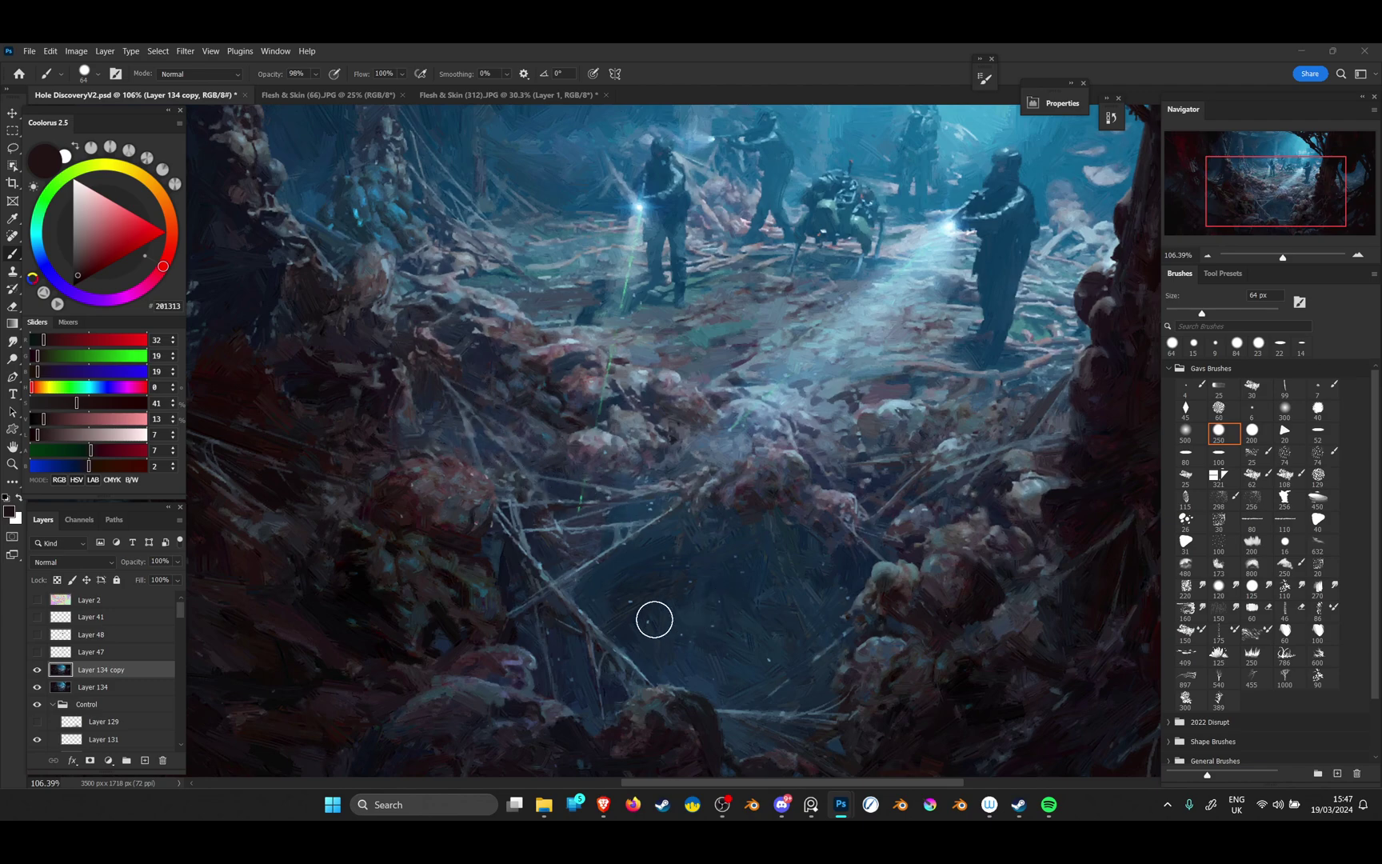
scroll(640, 588, "down", 10)
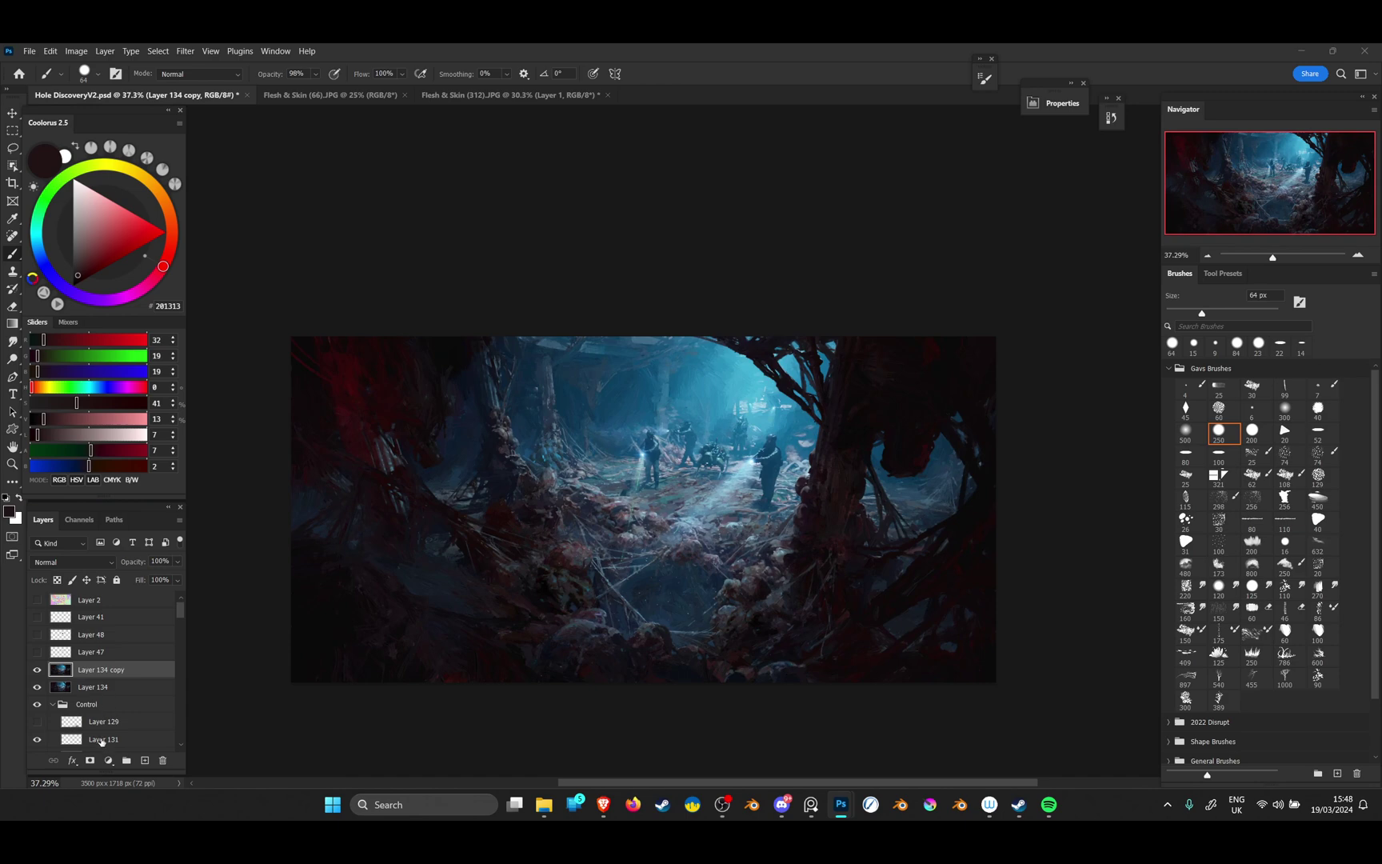
left_click(95, 761)
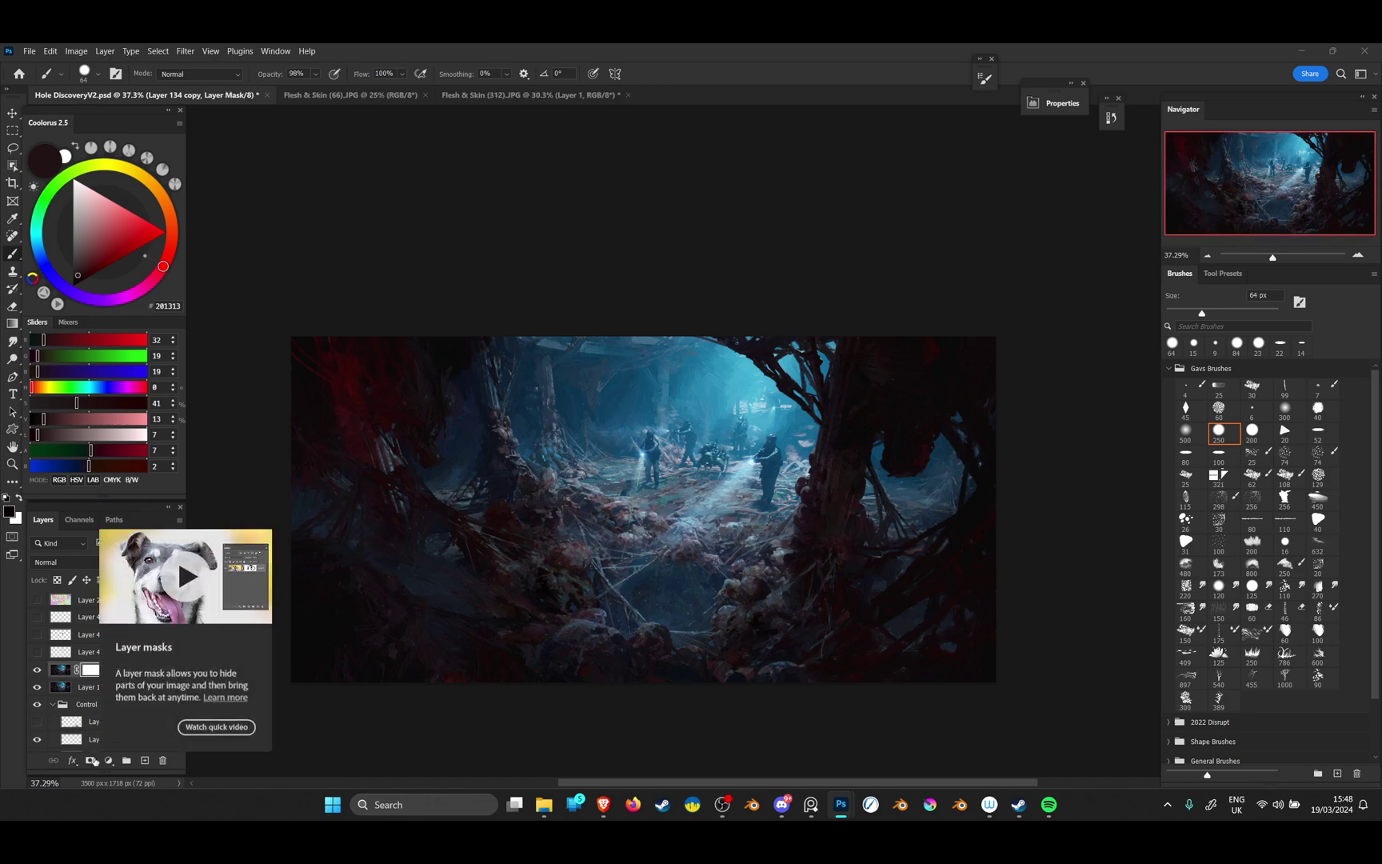
scroll(661, 581, "up", 3)
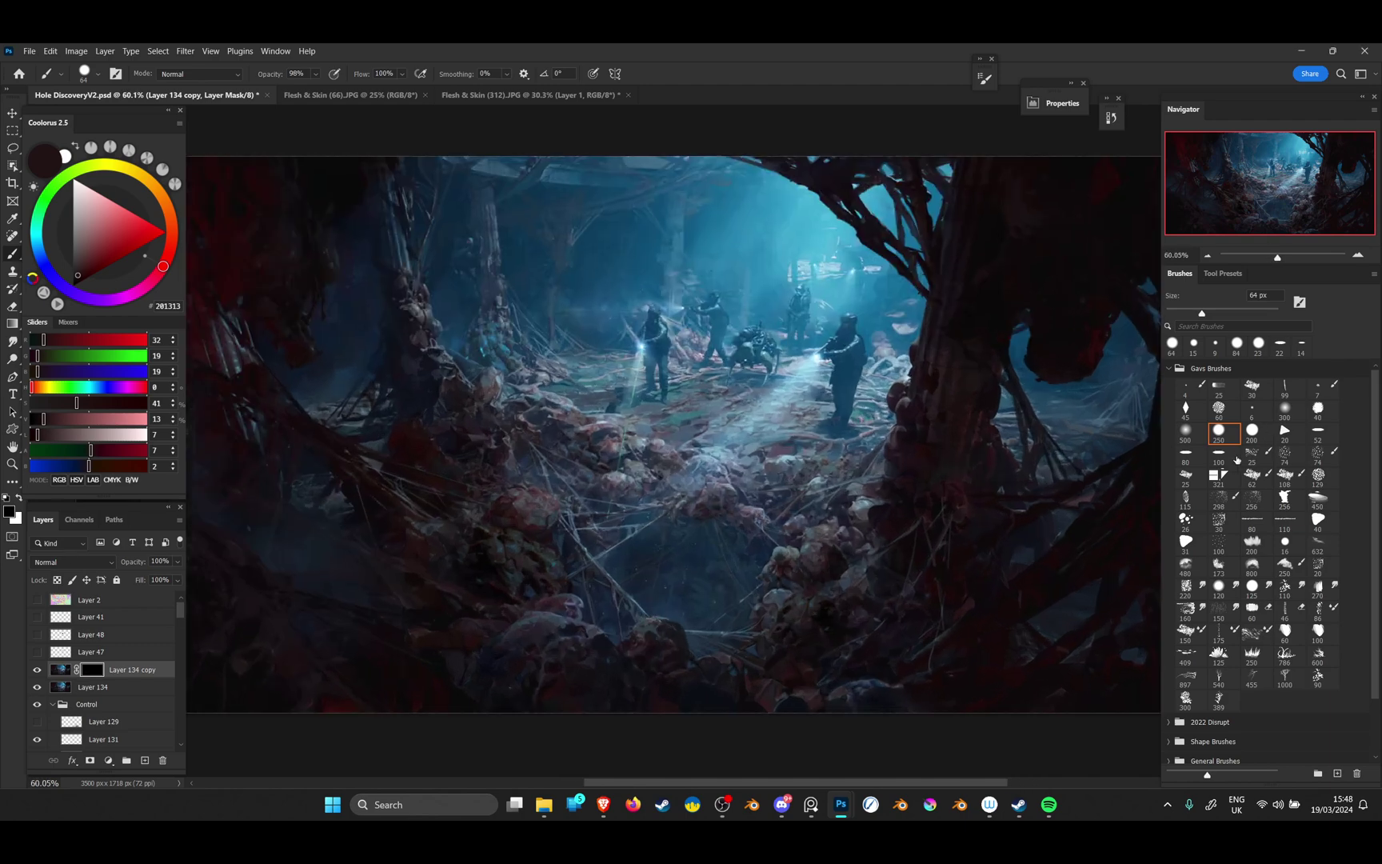
Paint white on the mask over the red flesh at the painting's upper left, using the speckled 74 px brush resized to 136 and 91 px
left_click(1316, 455)
scroll(389, 349, "up", 5)
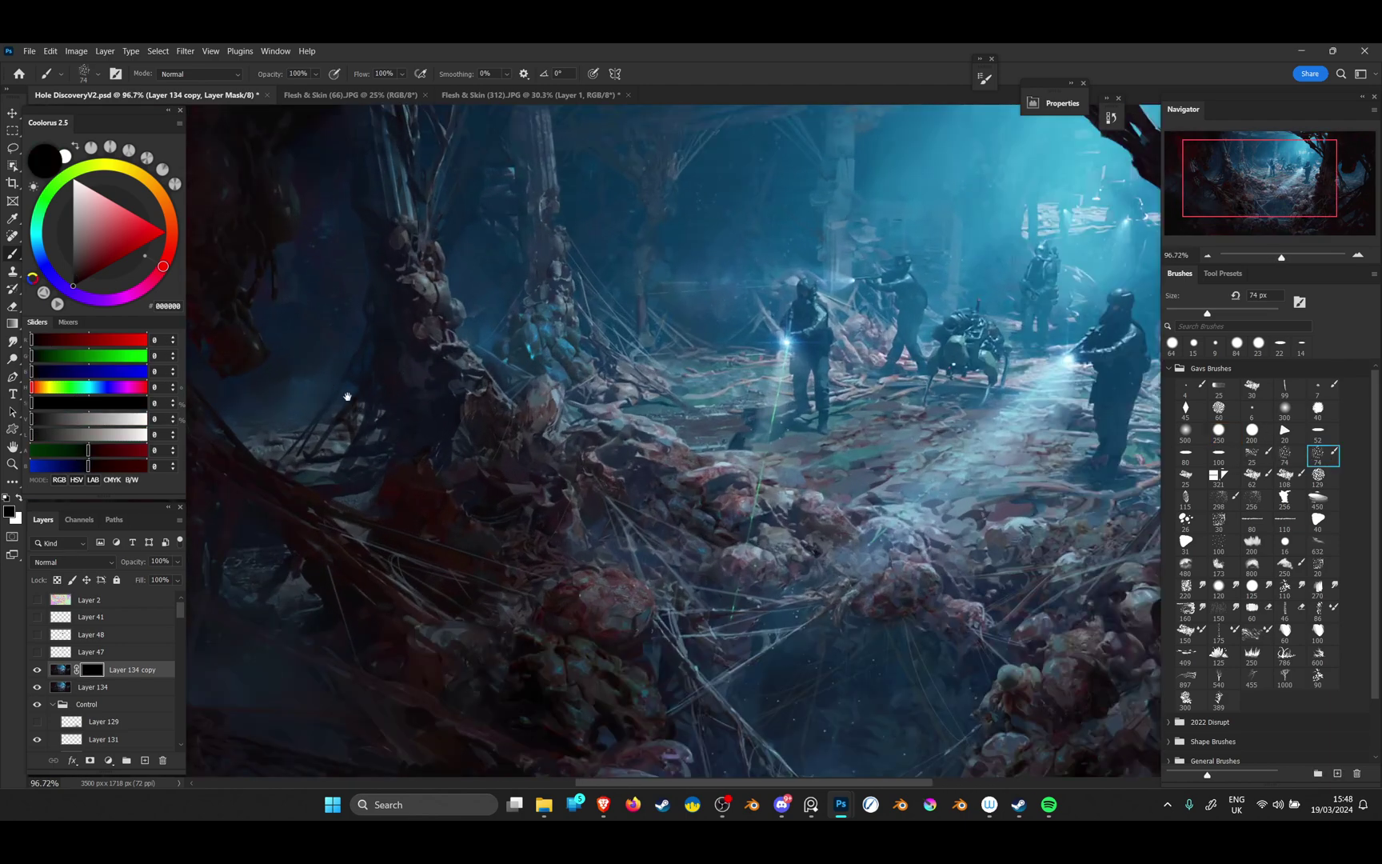
left_click_drag(345, 396, 641, 583)
left_click_drag(411, 331, 461, 330)
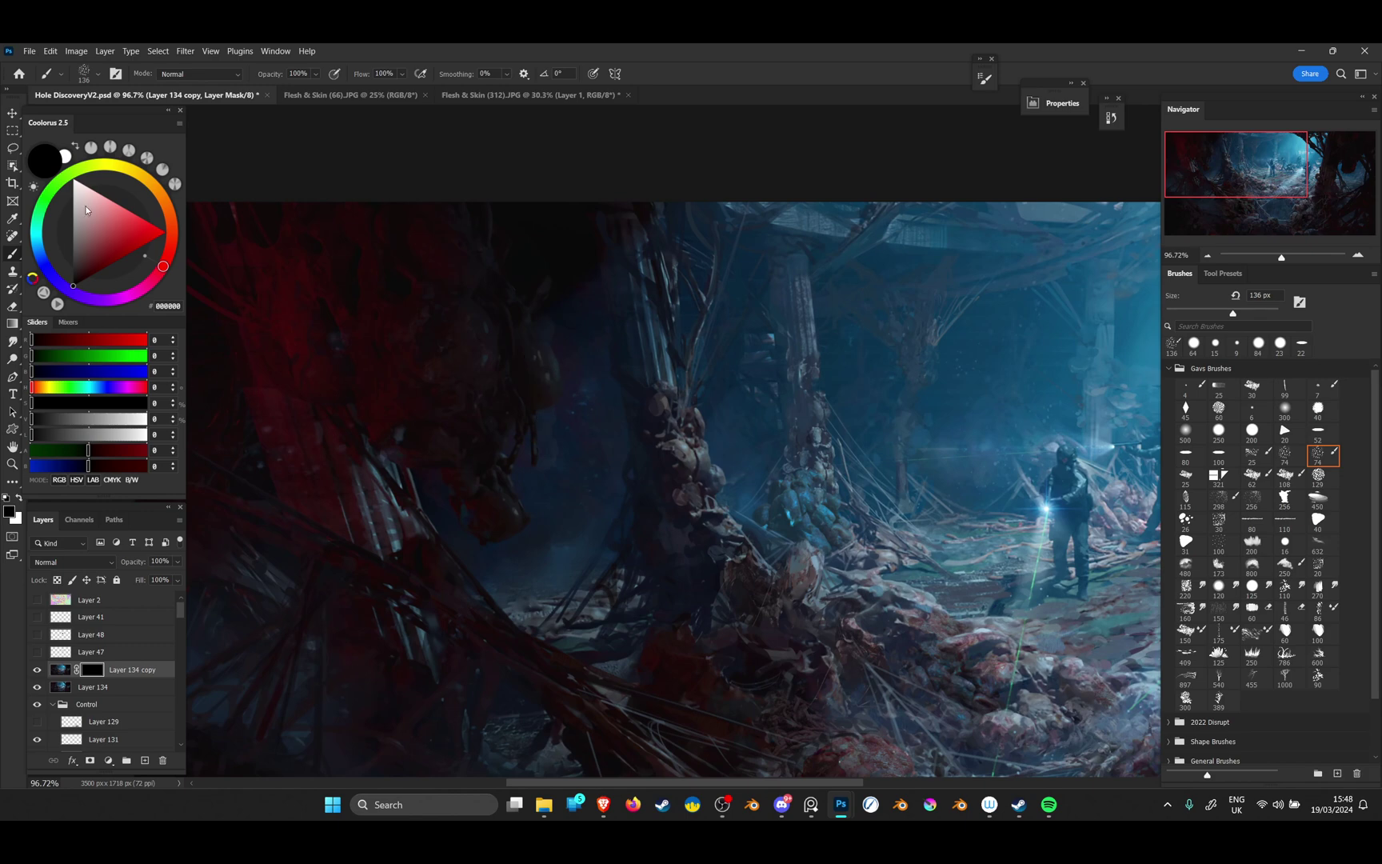
key("x")
left_click_drag(592, 424, 749, 525)
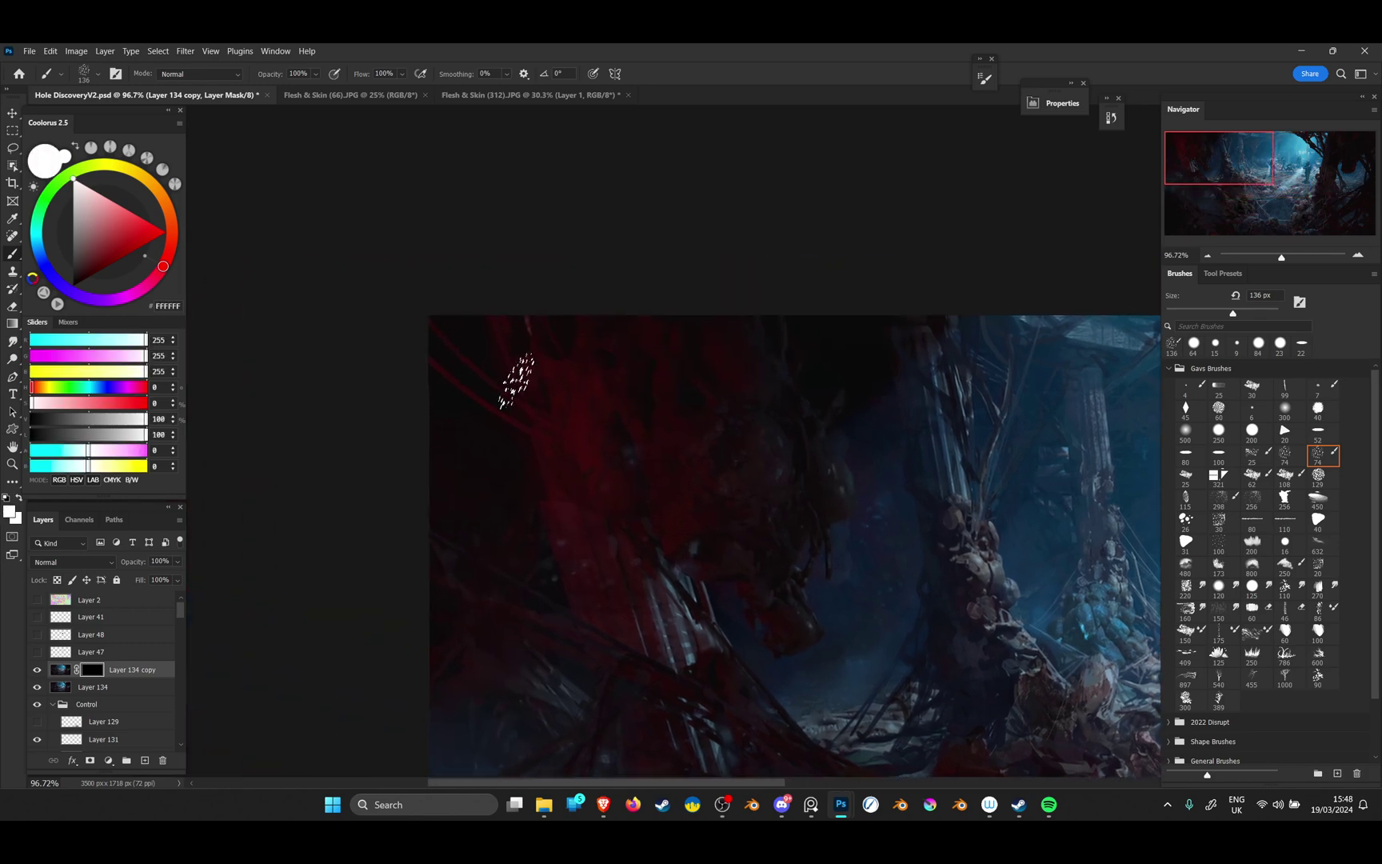
left_click_drag(599, 404, 563, 404)
left_click_drag(550, 561, 580, 621)
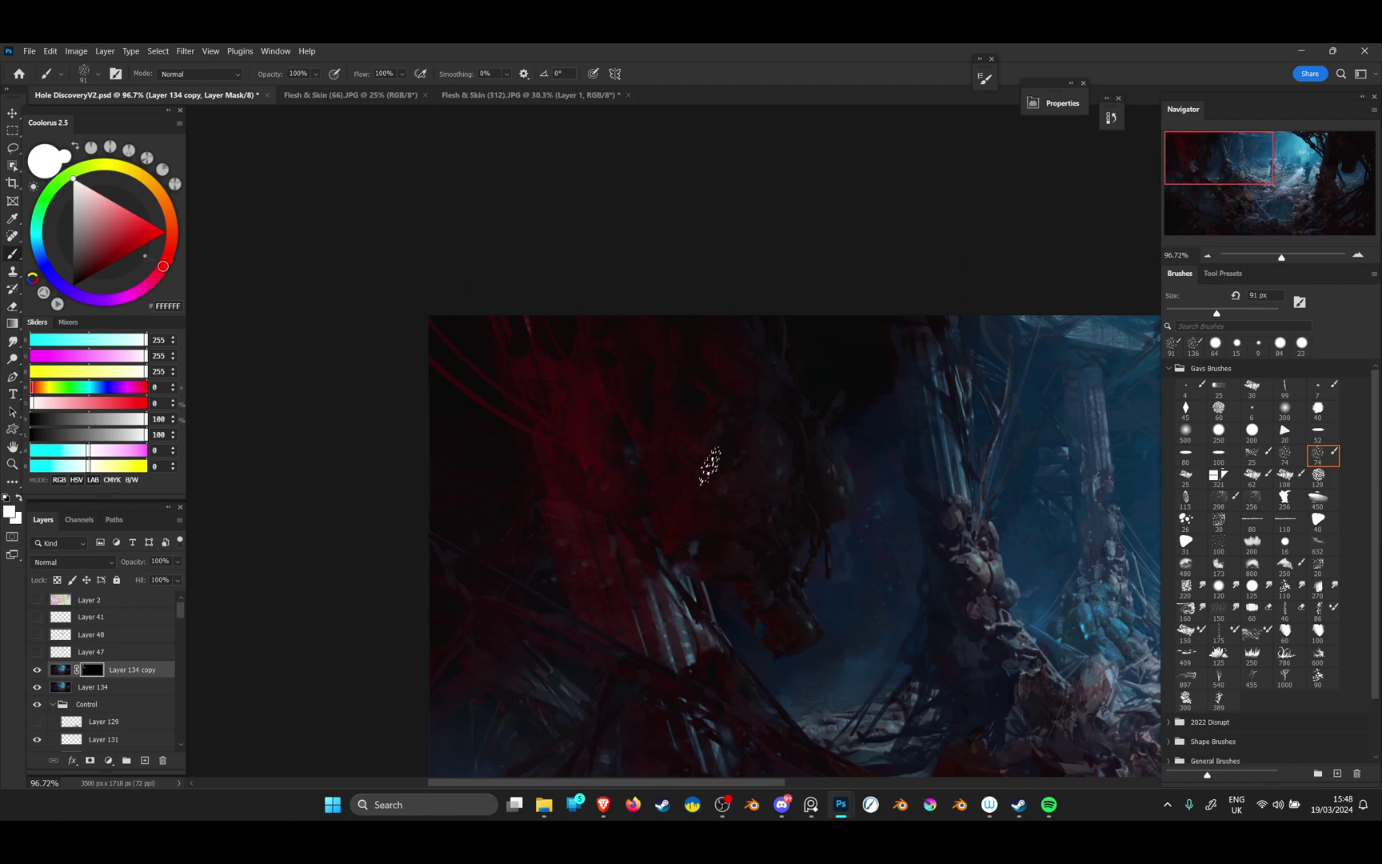
Brush the oil-paint effect back in across the upper part of the painting, from the left columns to the hanging flesh at the right
left_click_drag(777, 456, 577, 377)
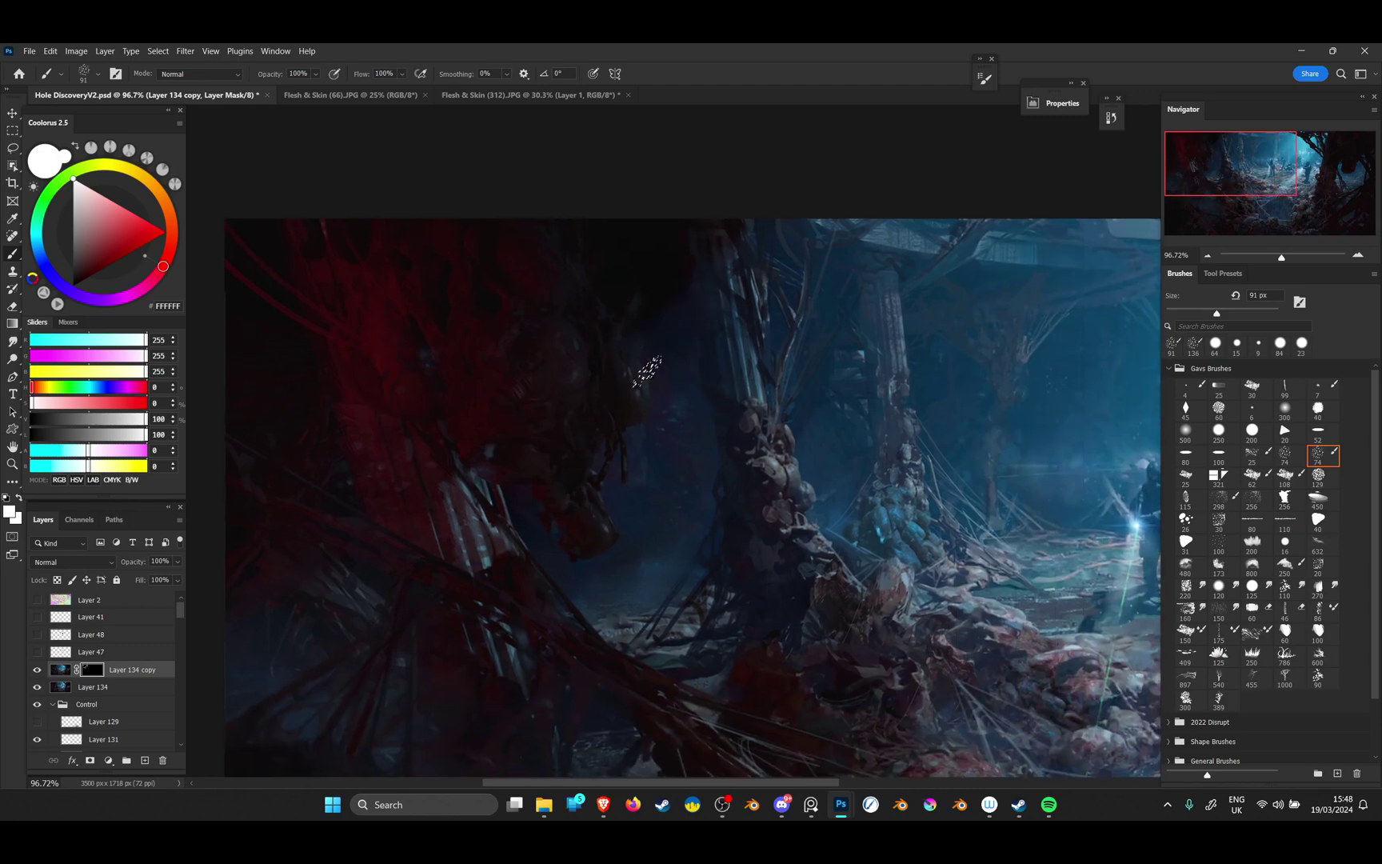
left_click_drag(789, 403, 512, 416)
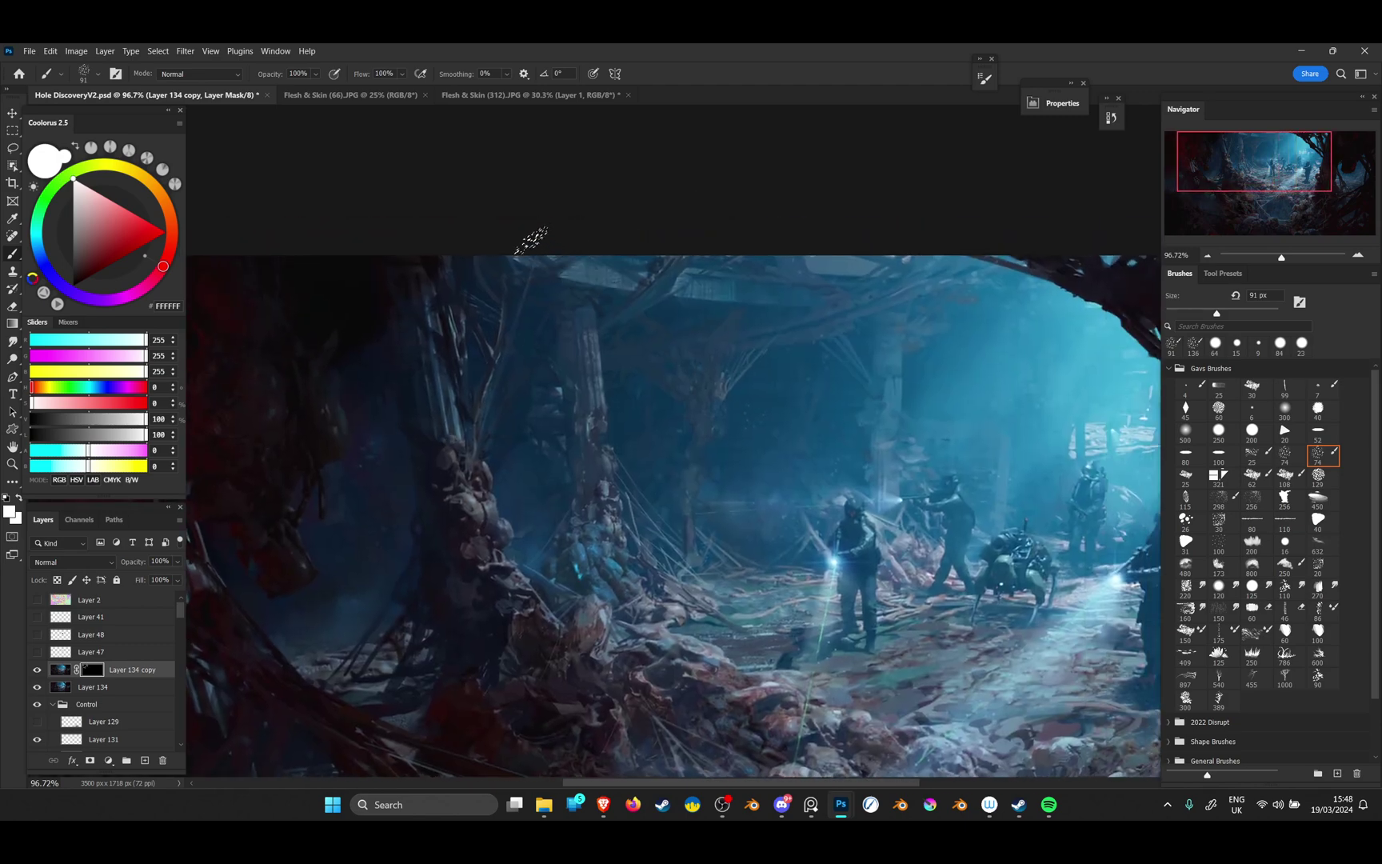
left_click_drag(670, 414, 532, 449)
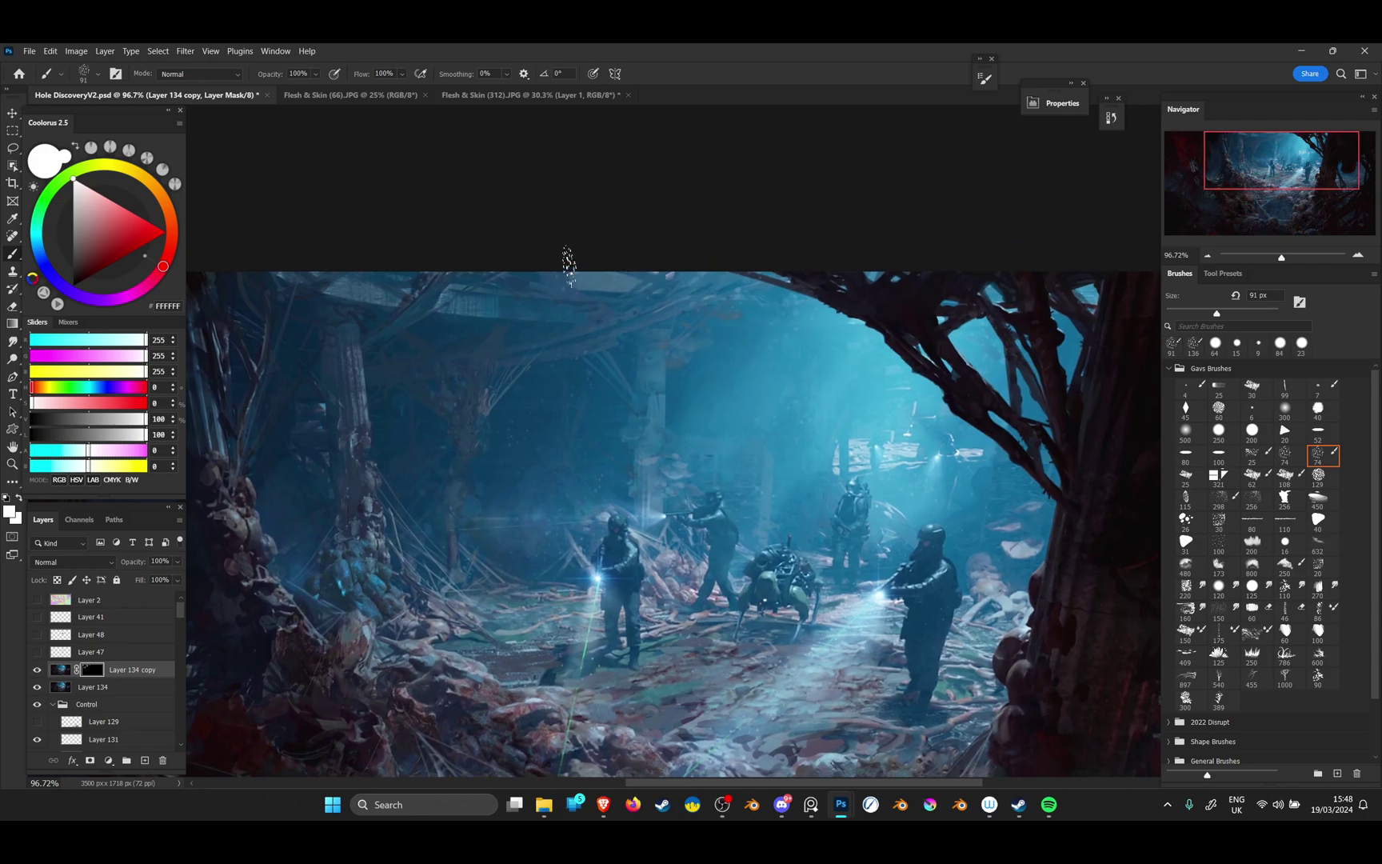
left_click_drag(862, 524, 401, 441)
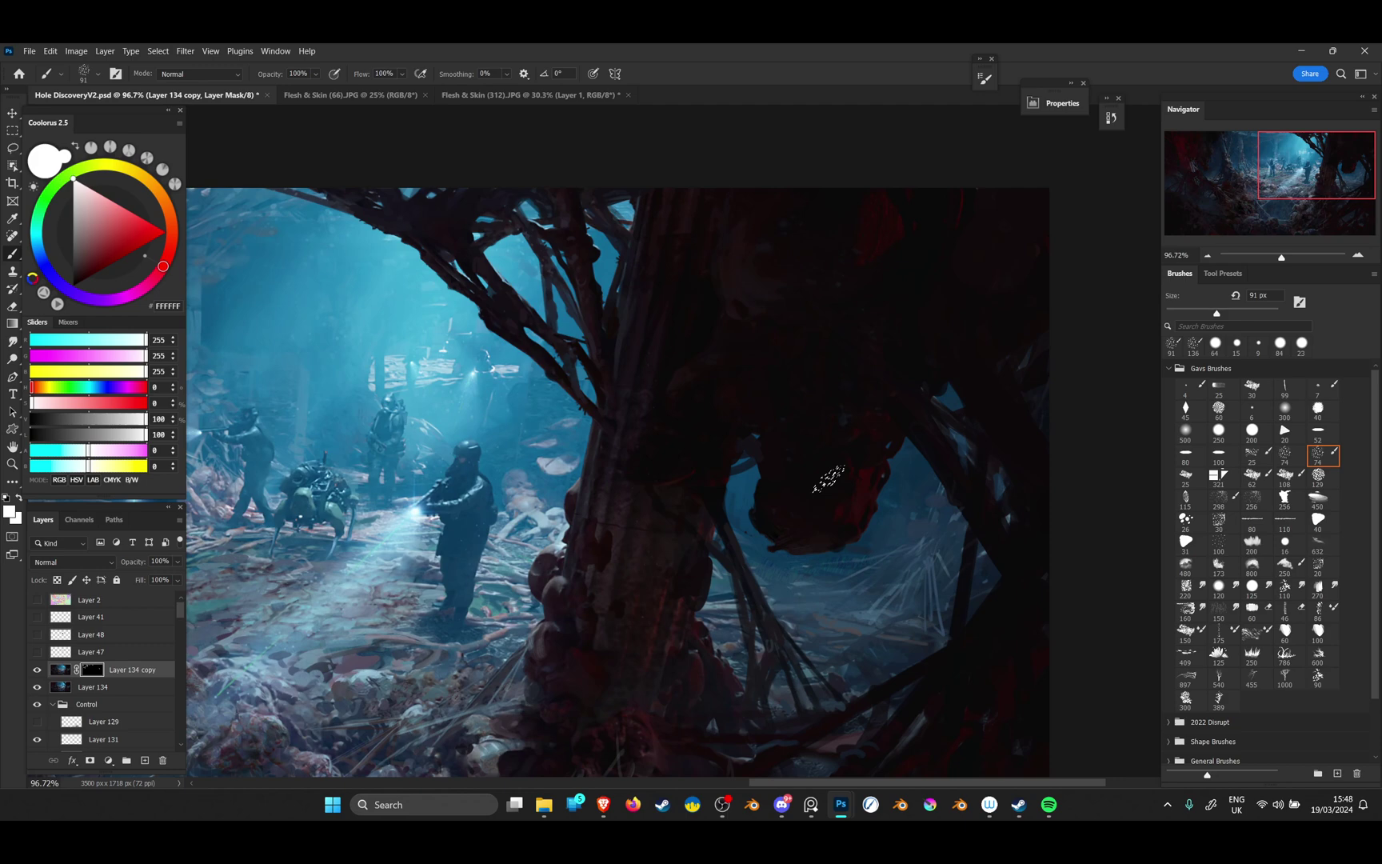
scroll(951, 555, "up", 5)
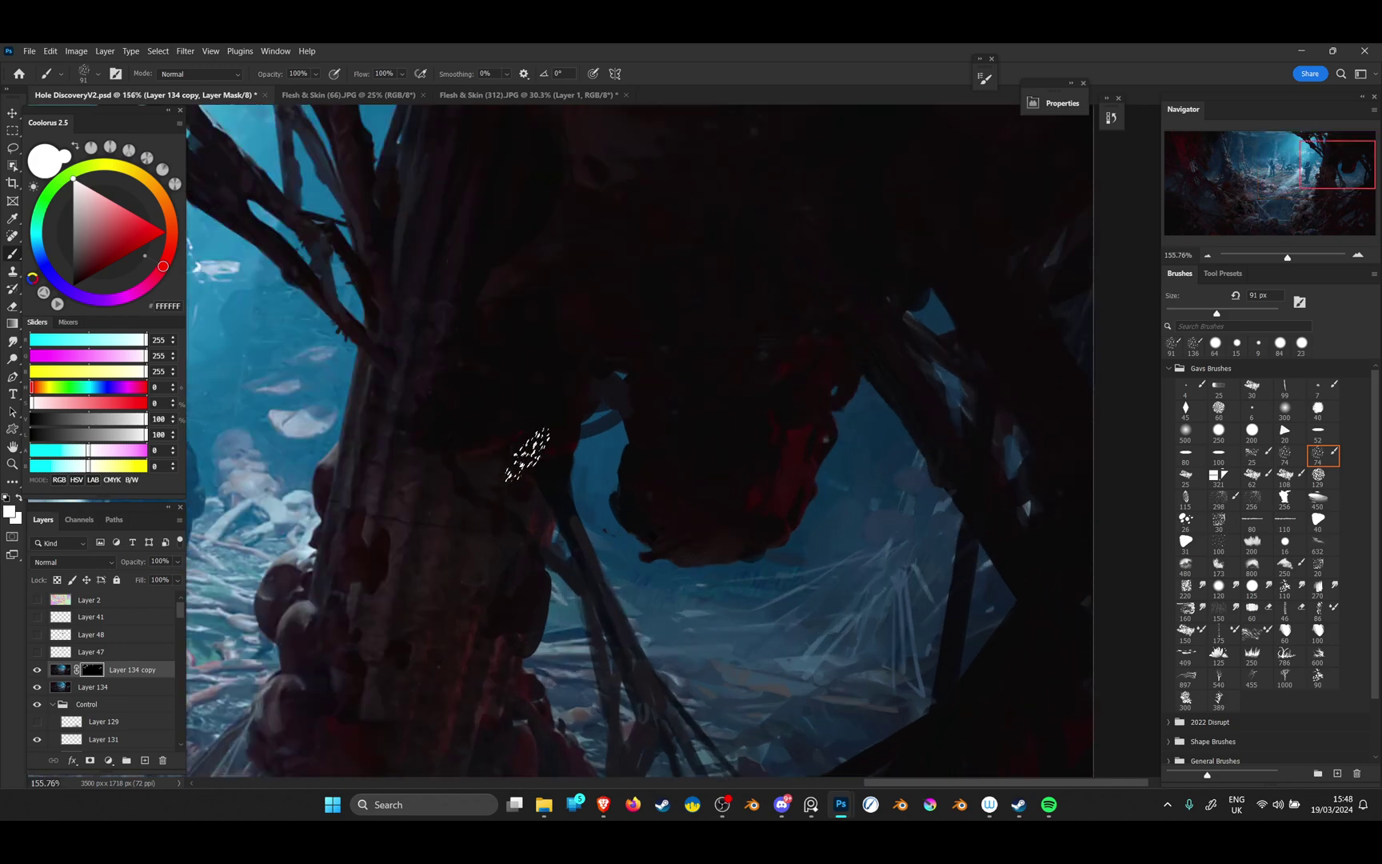
scroll(520, 637, "down", 5)
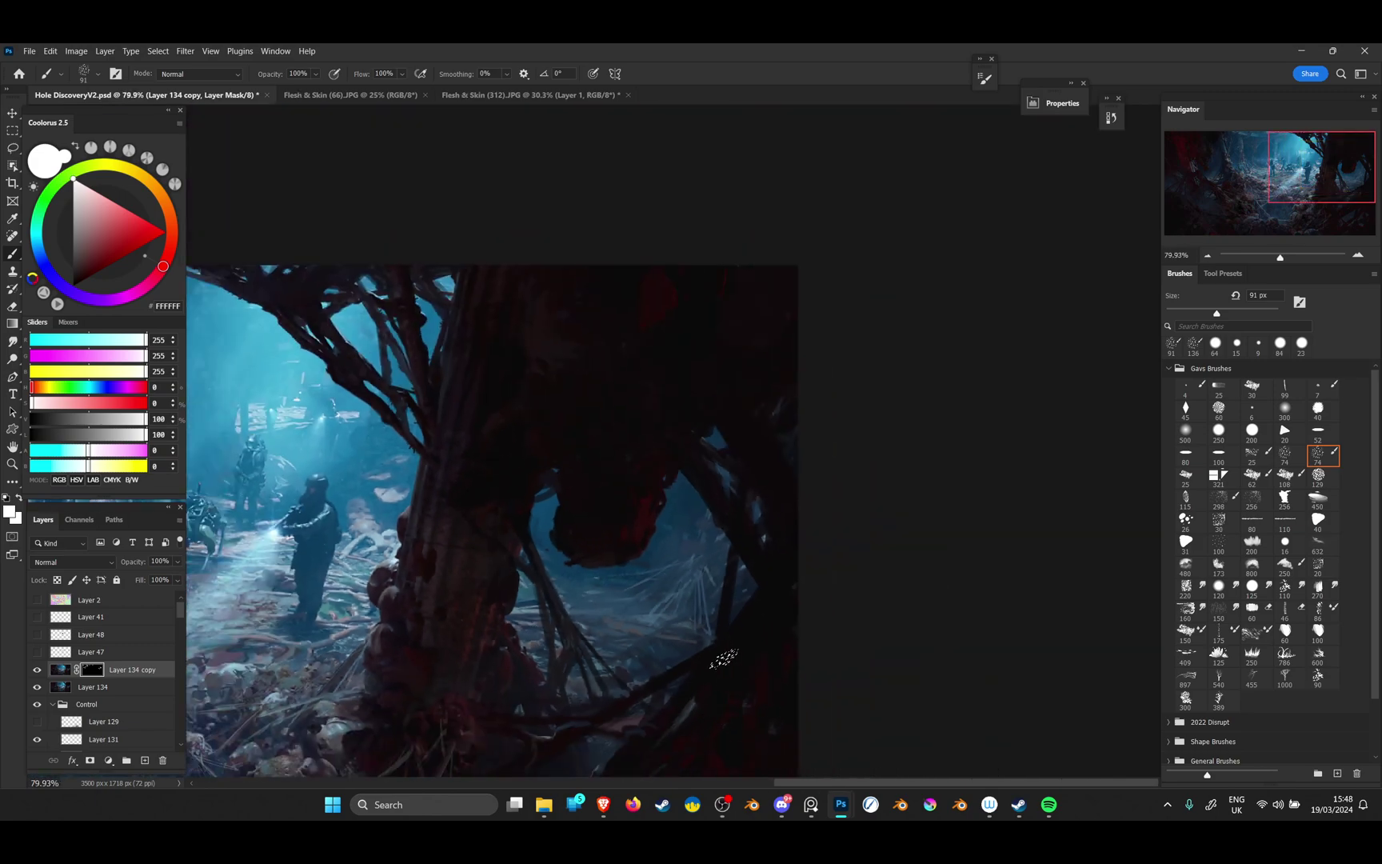
Continue revealing the oil-paint effect through the mask over the lower-right roots, the hole's near rim and the lower-left mounds
left_click_drag(675, 647, 818, 404)
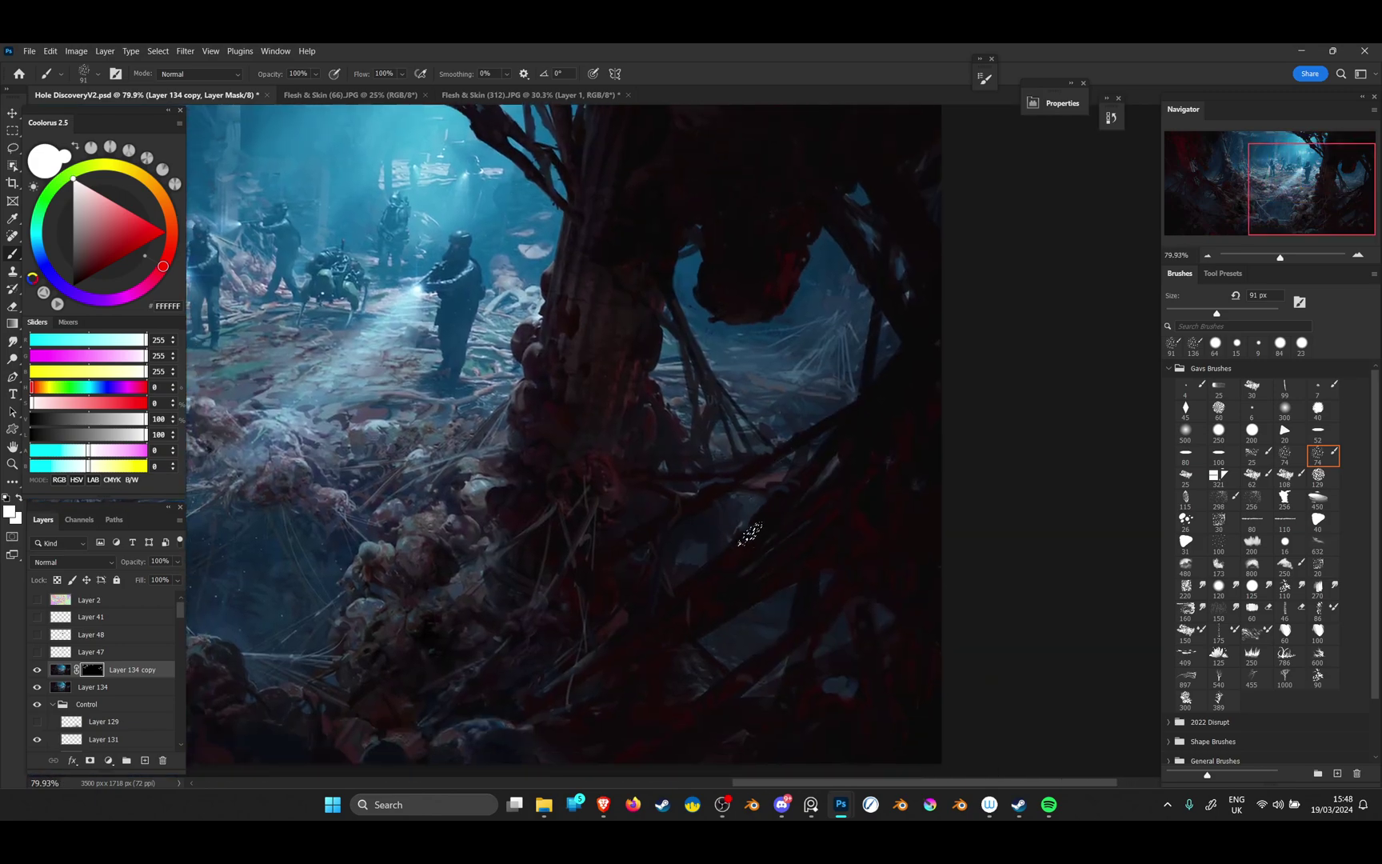
left_click_drag(676, 627, 785, 516)
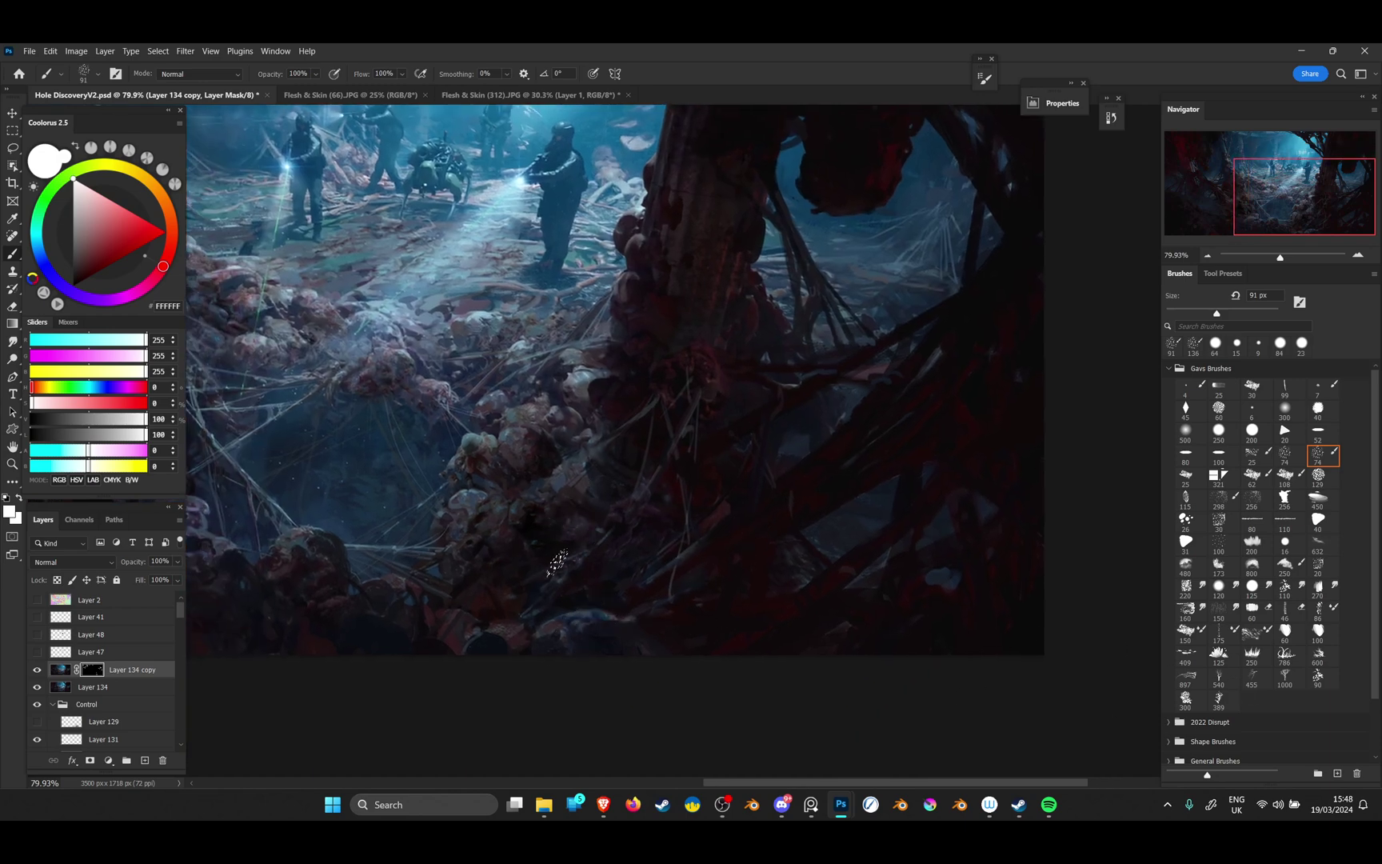
left_click_drag(531, 617, 584, 618)
left_click_drag(394, 625, 711, 647)
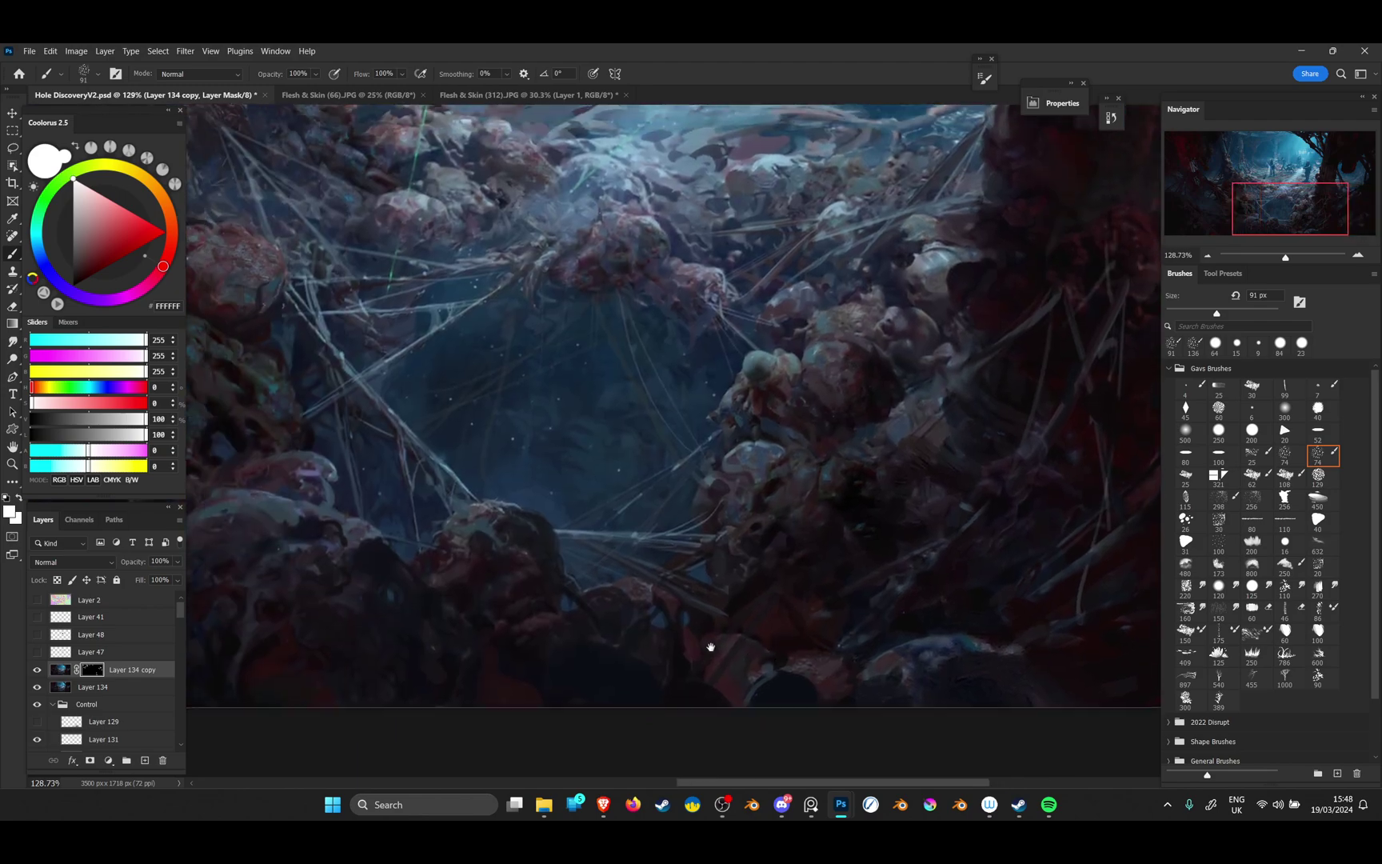
left_click_drag(805, 574, 740, 584)
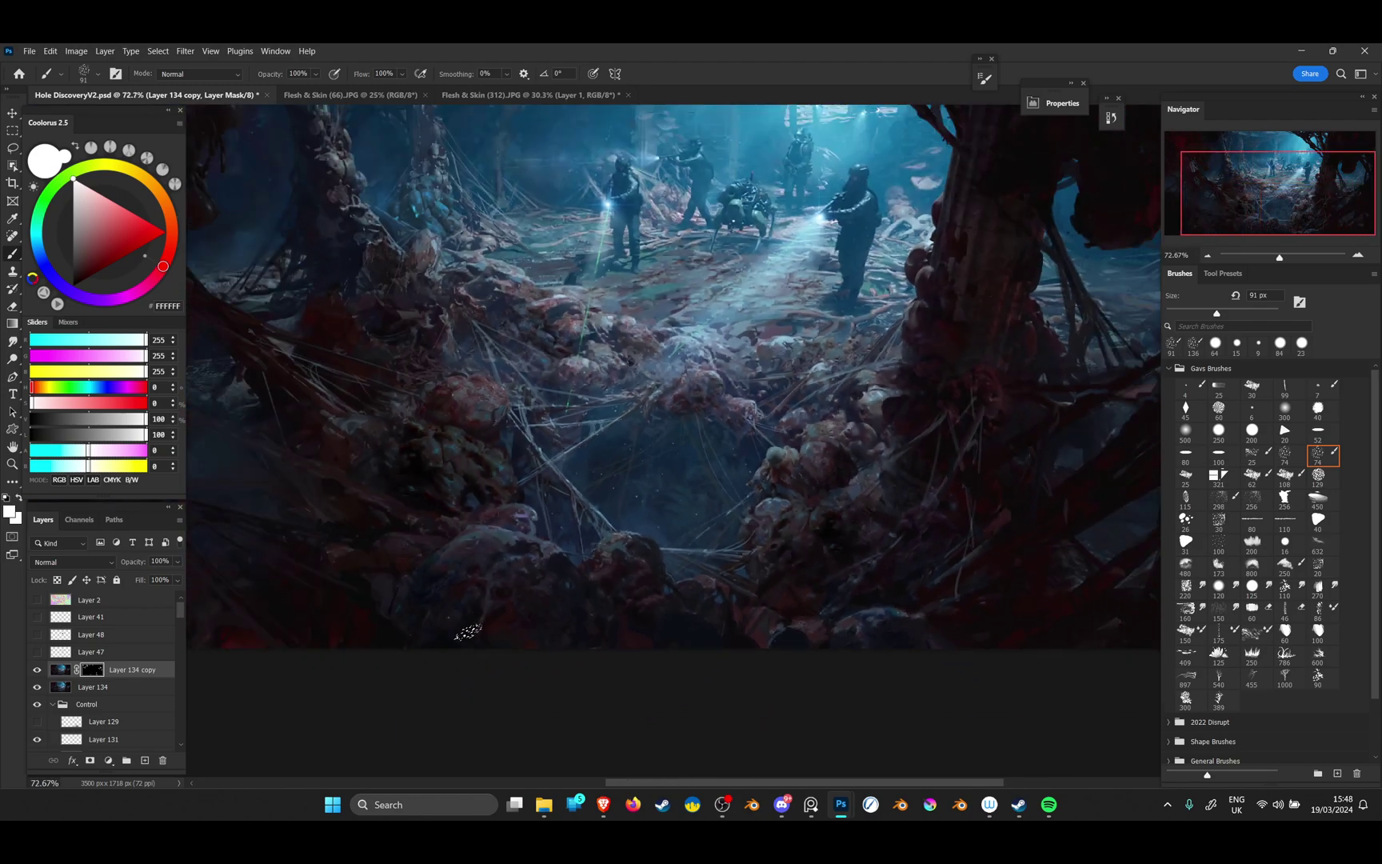
scroll(364, 576, "up", 4)
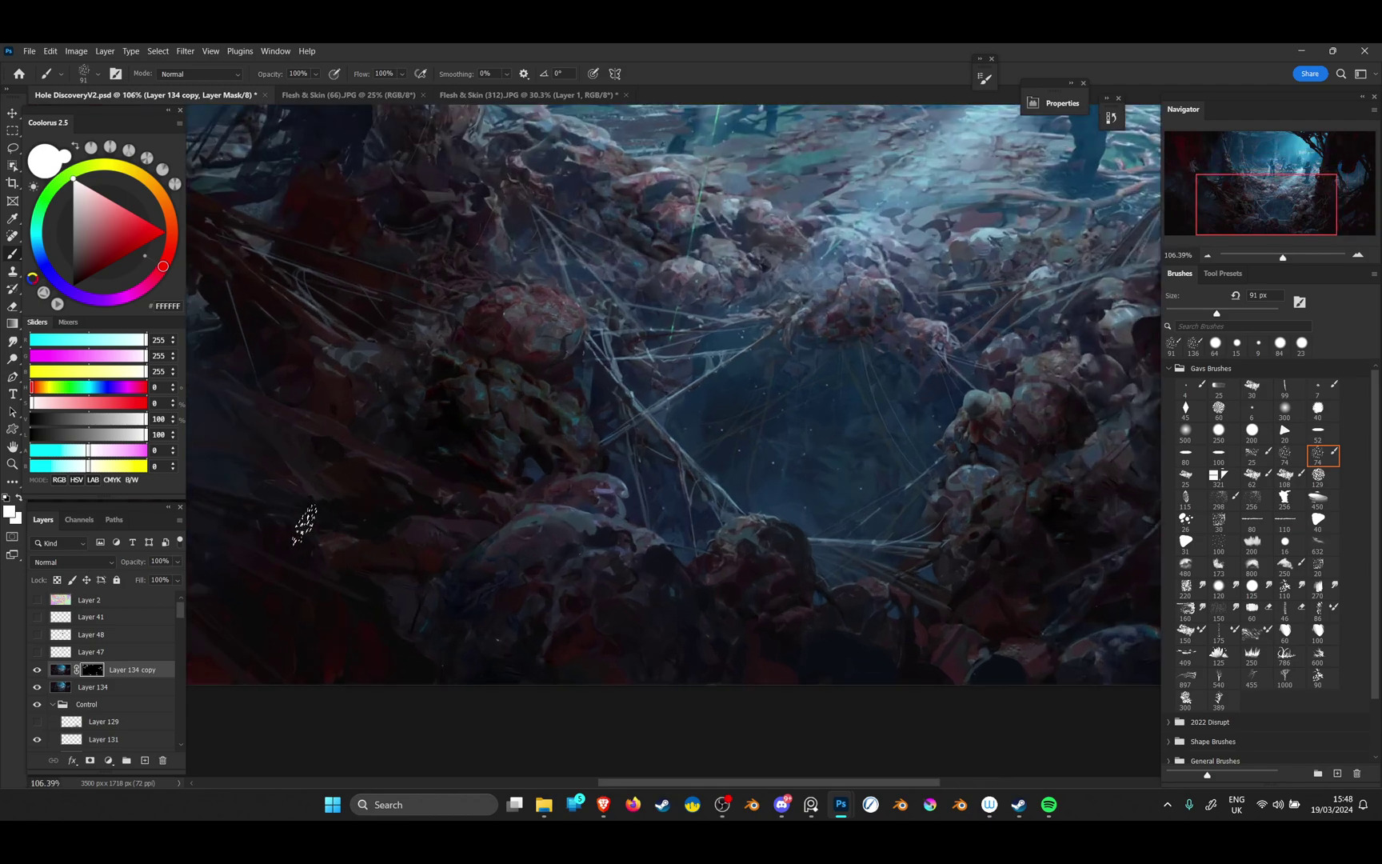
left_click_drag(305, 617, 677, 625)
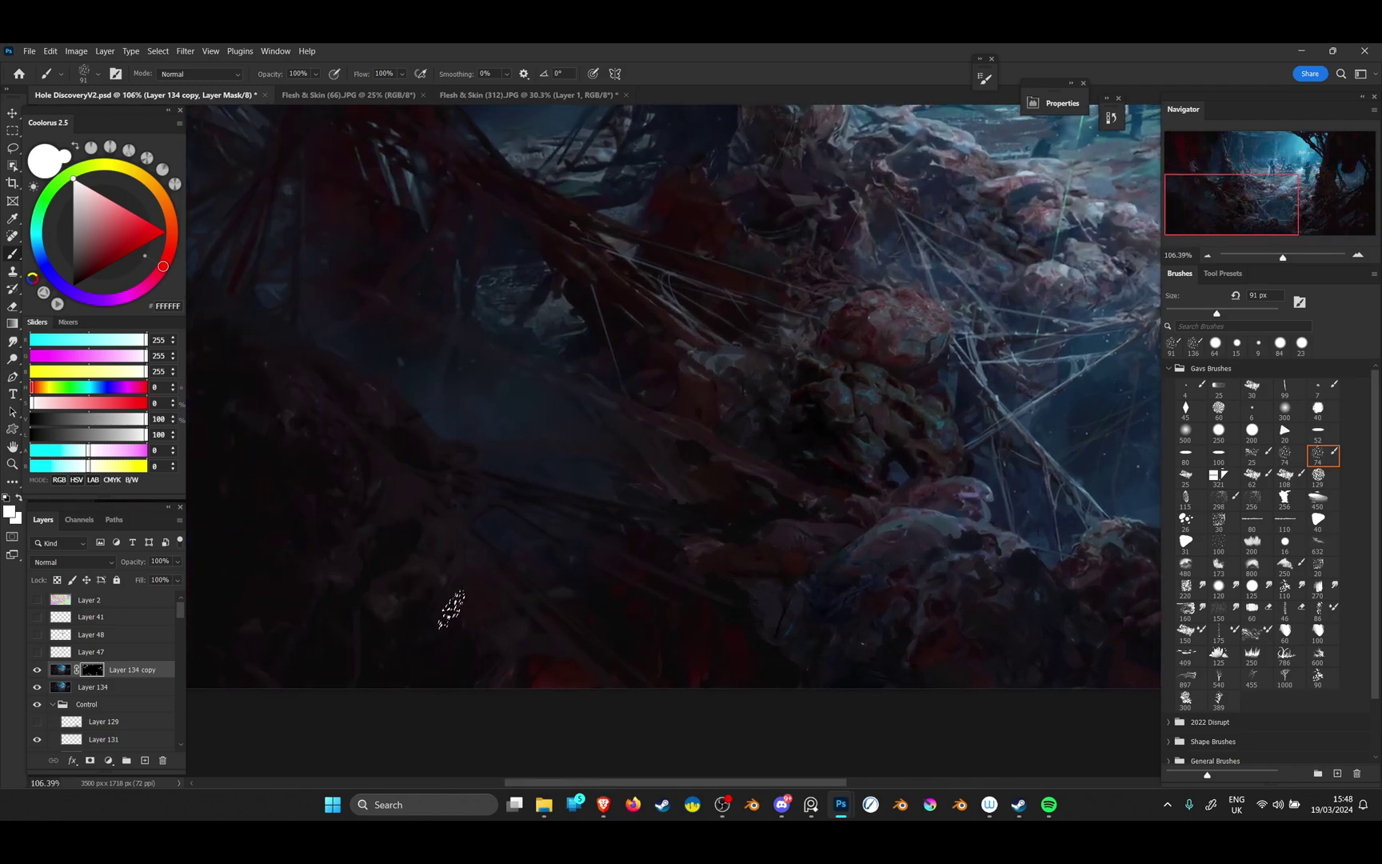
Check the painting's values in a grayscale proof, both up close and as a whole, and return to the colour view
scroll(451, 608, "down", 5)
scroll(629, 584, "up", 2)
scroll(629, 584, "down", 2)
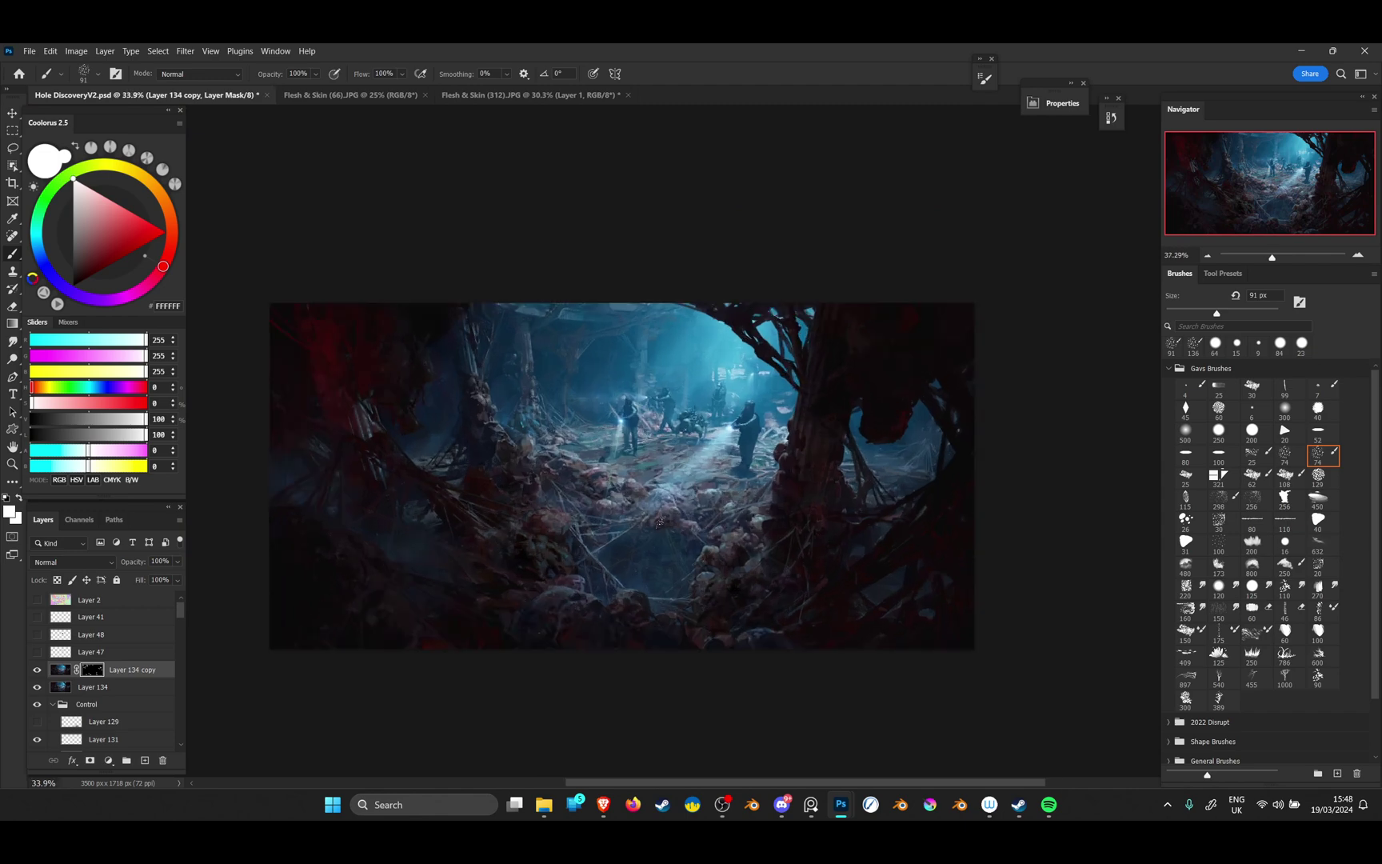
scroll(629, 584, "up", 4)
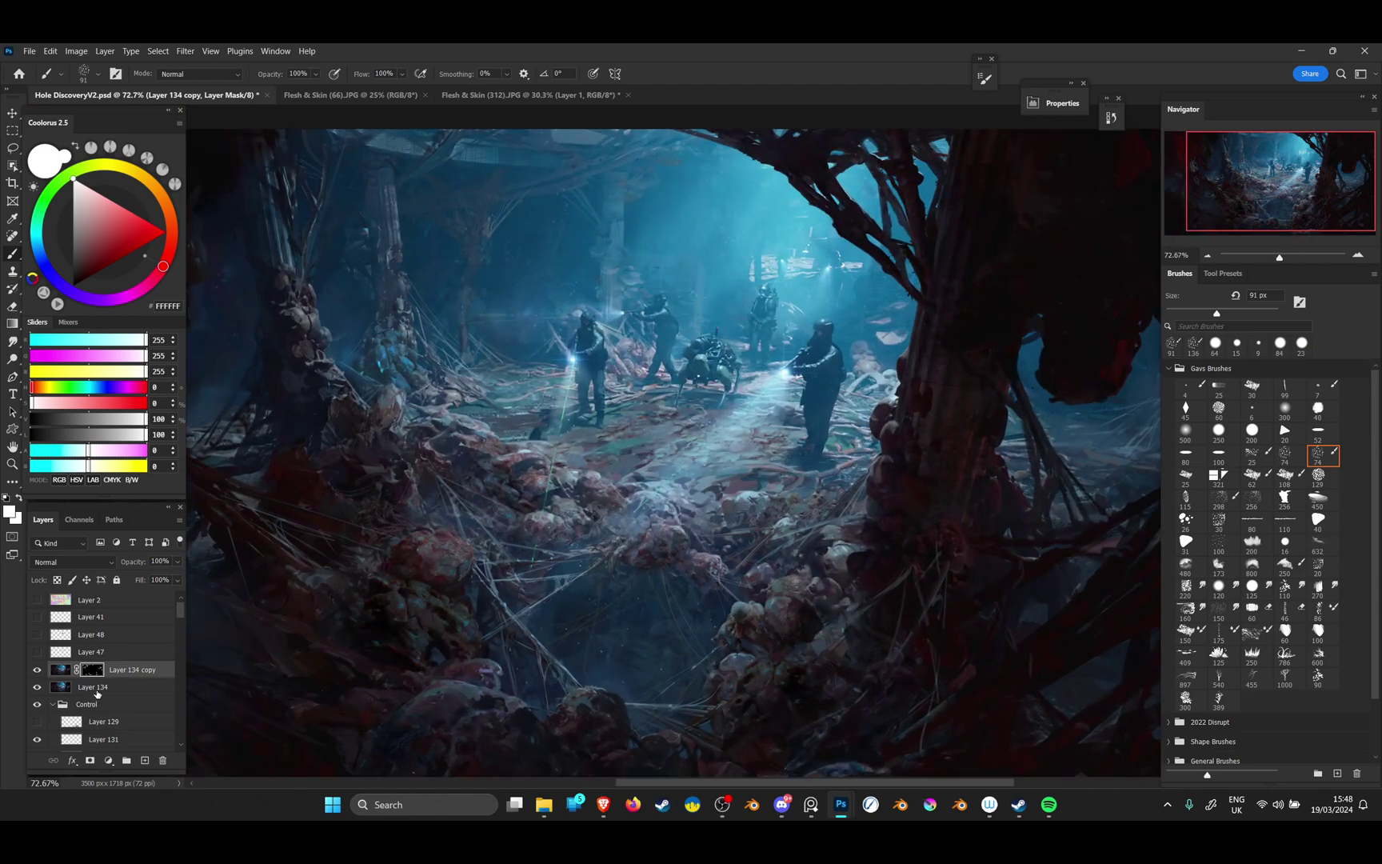
key("ctrl+y")
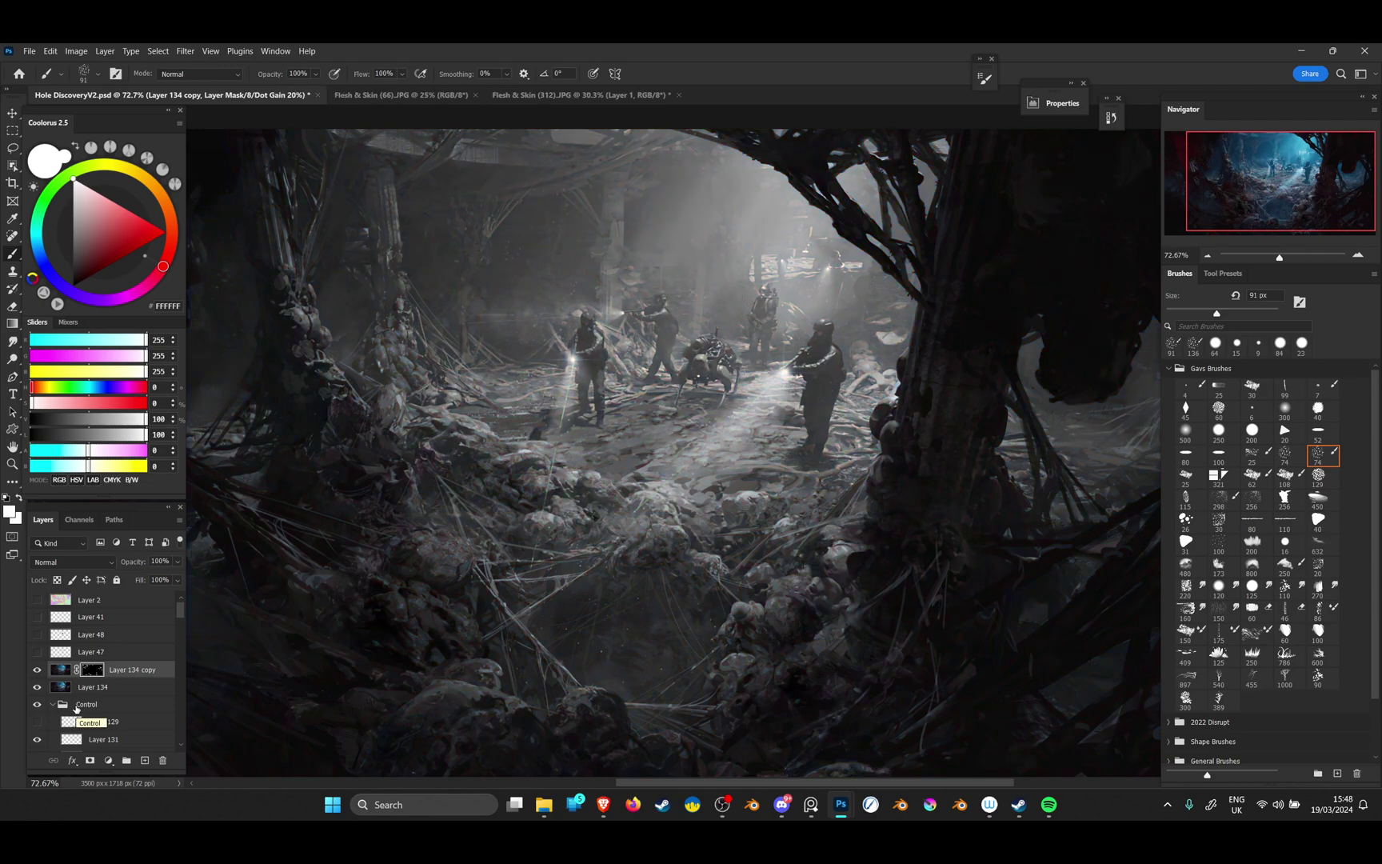
scroll(498, 627, "down", 5)
scroll(419, 657, "up", 4)
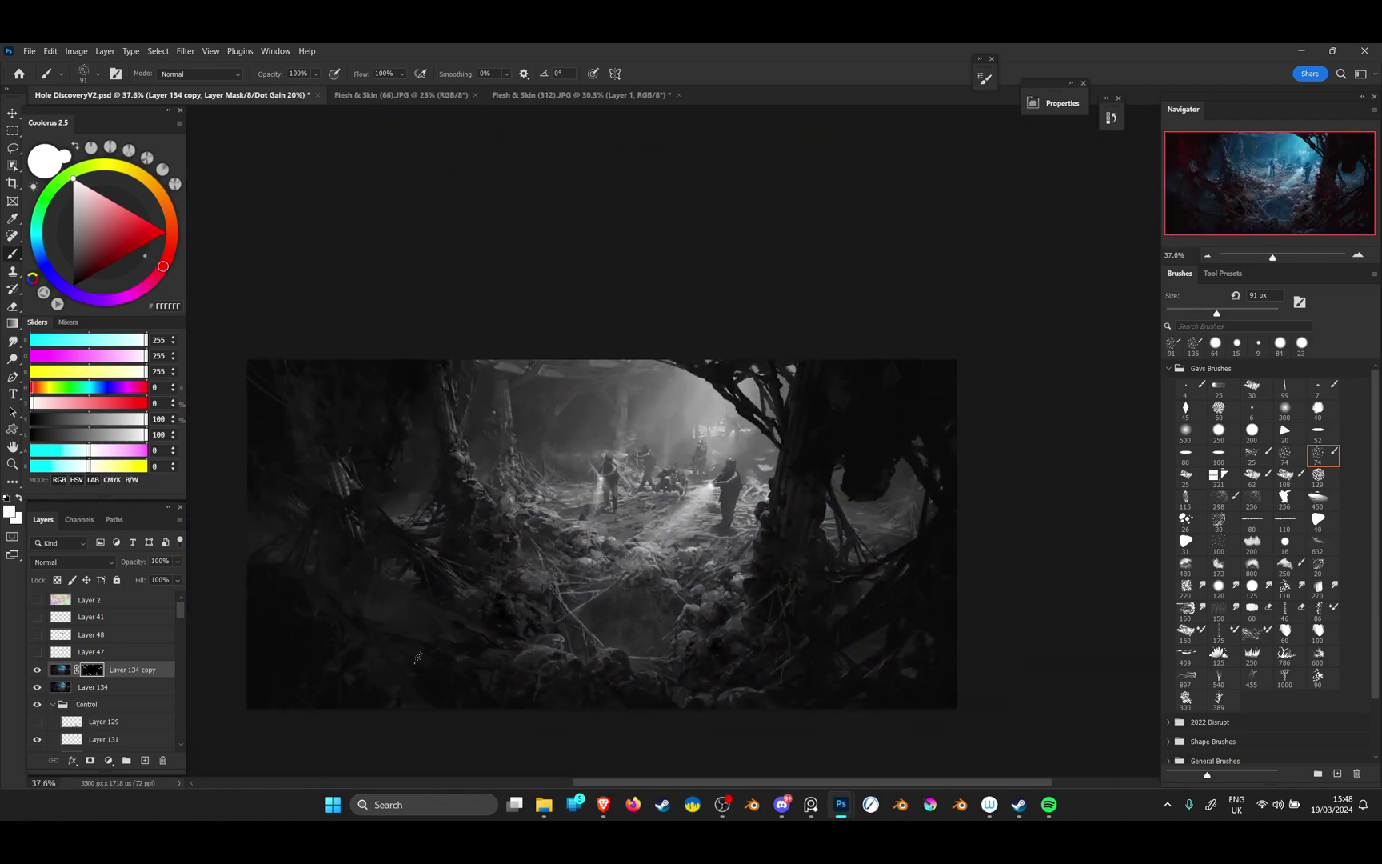
left_click_drag(566, 570, 582, 544)
scroll(633, 532, "down", 3)
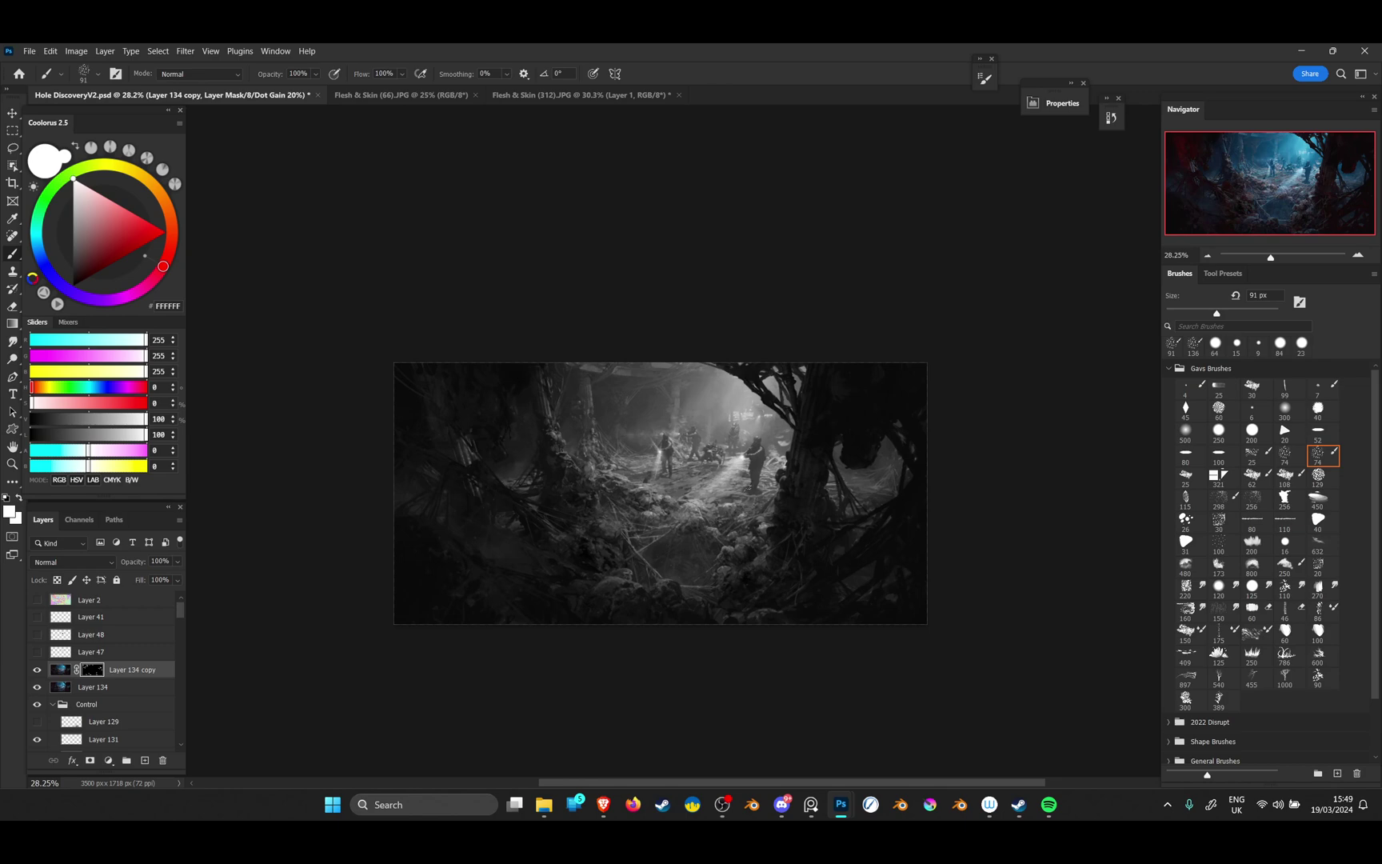
scroll(749, 487, "up", 2)
scroll(656, 504, "up", 2)
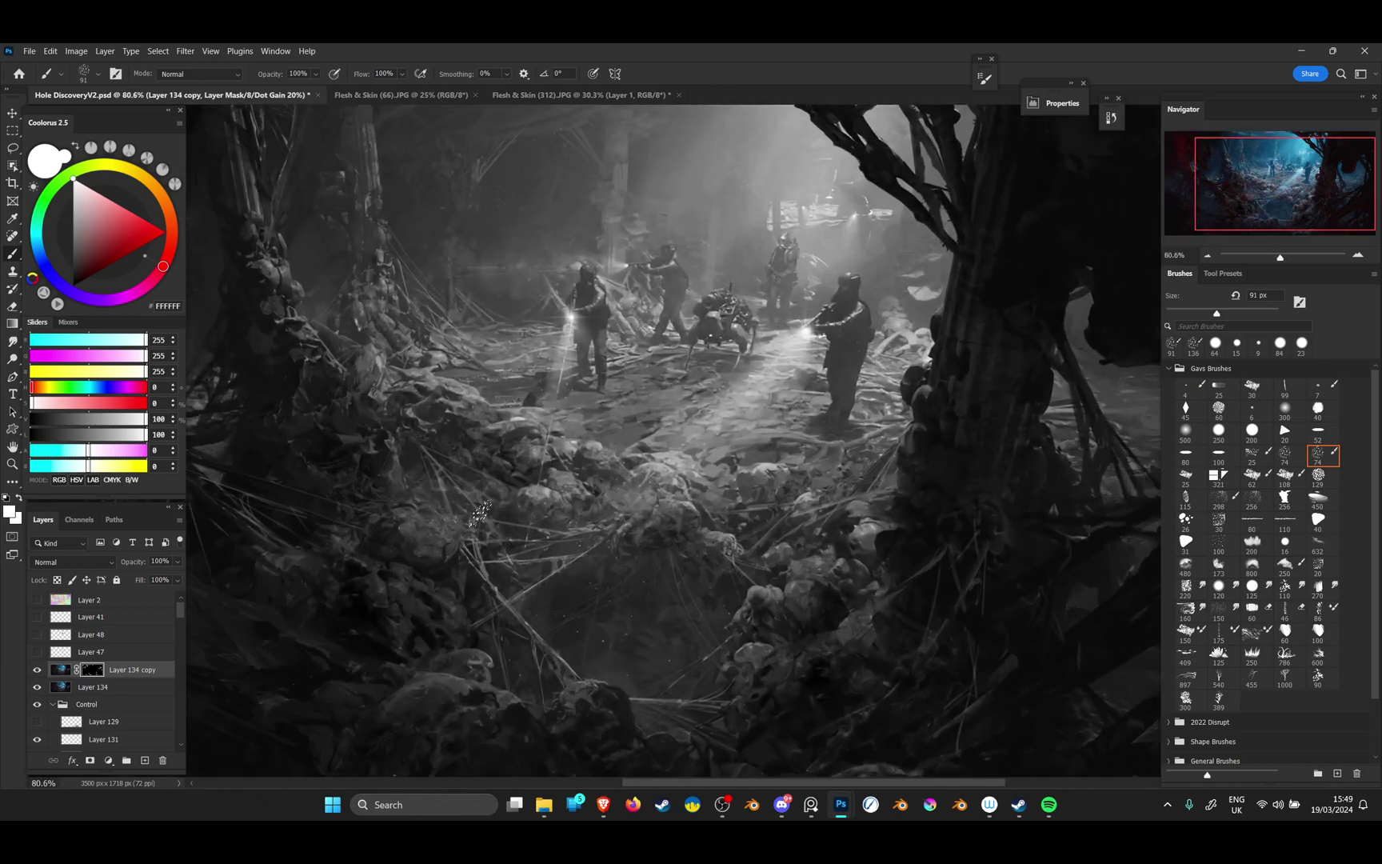
scroll(659, 492, "down", 3)
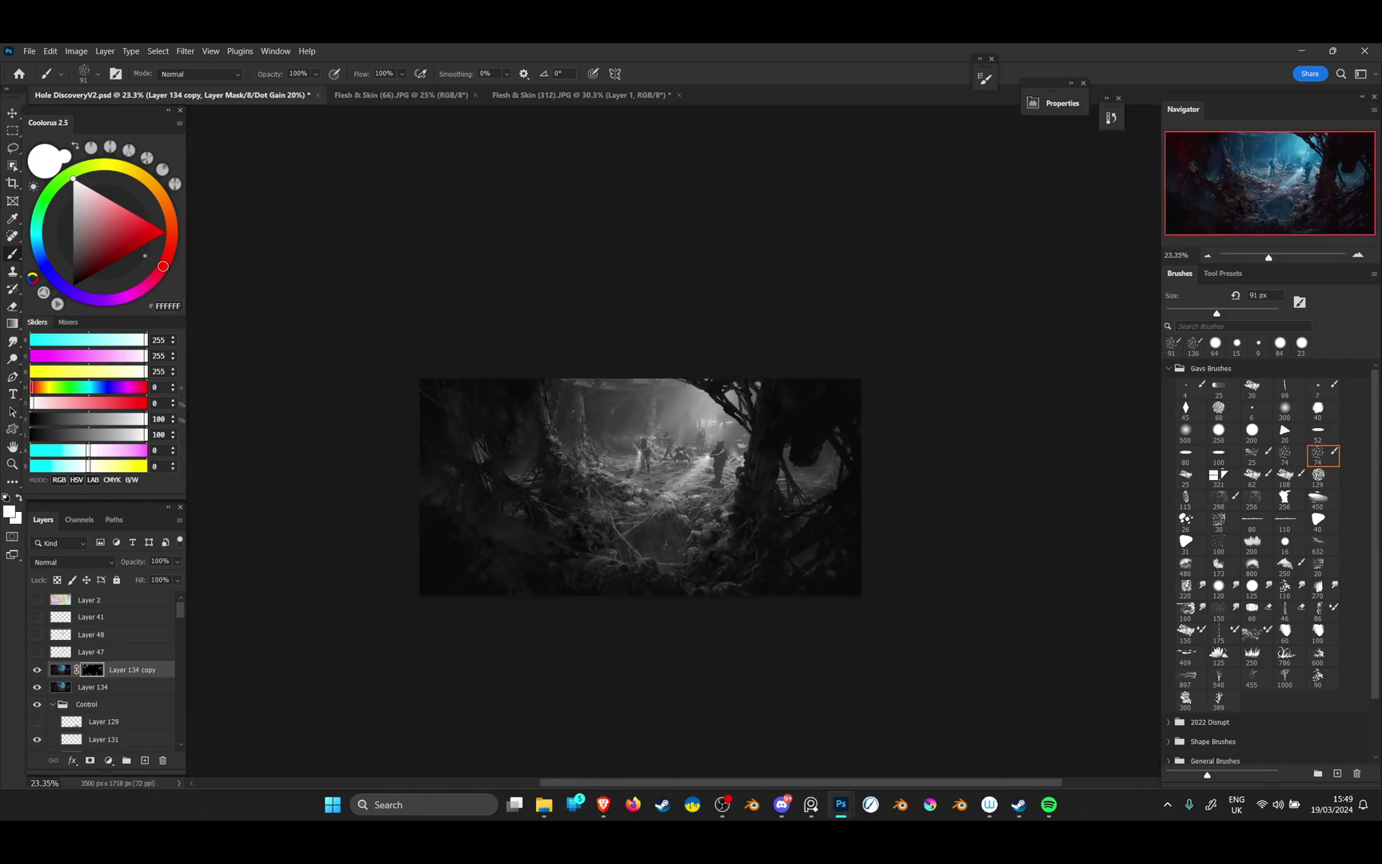
scroll(667, 543, "up", 1)
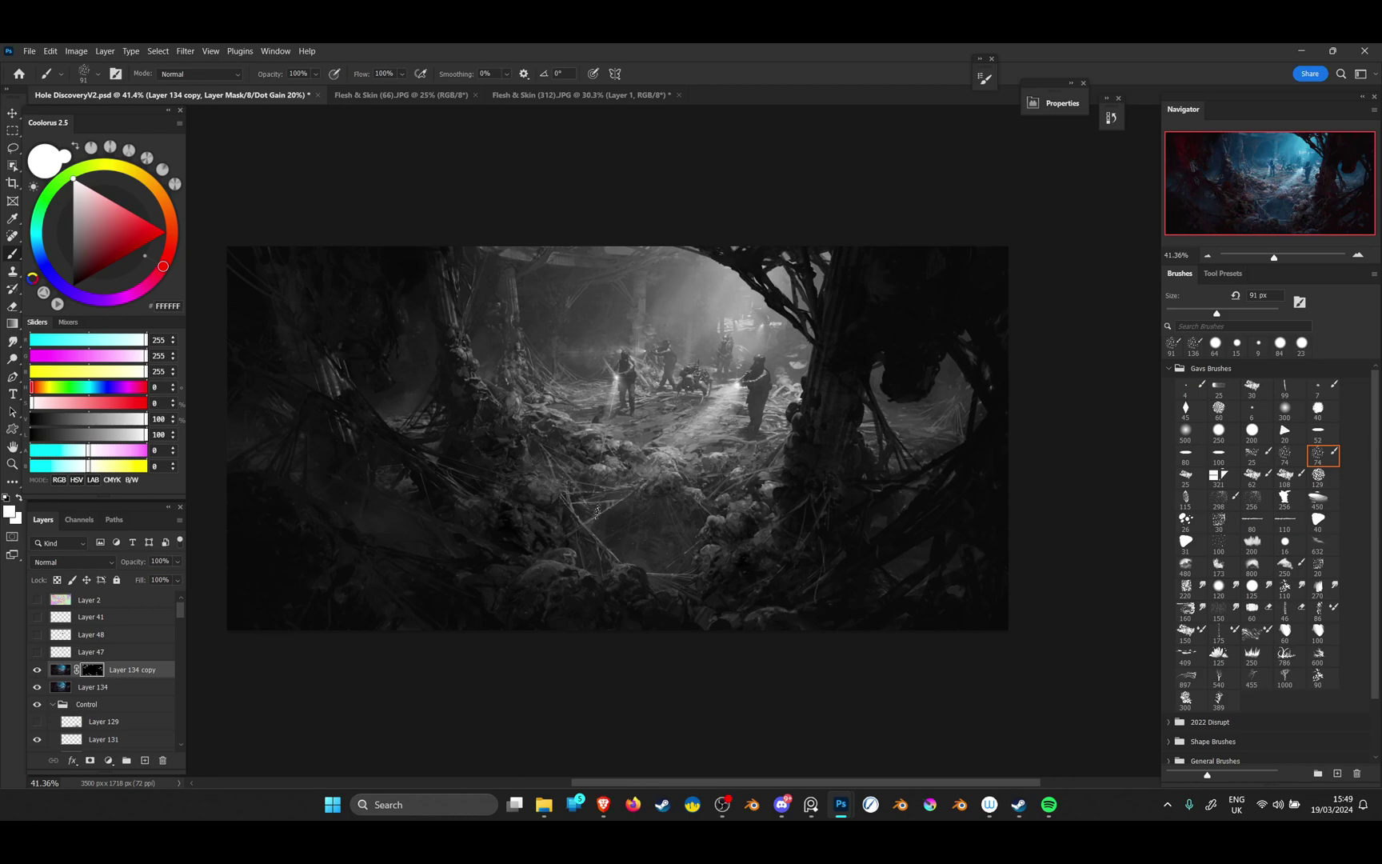
left_click(99, 672, "alt")
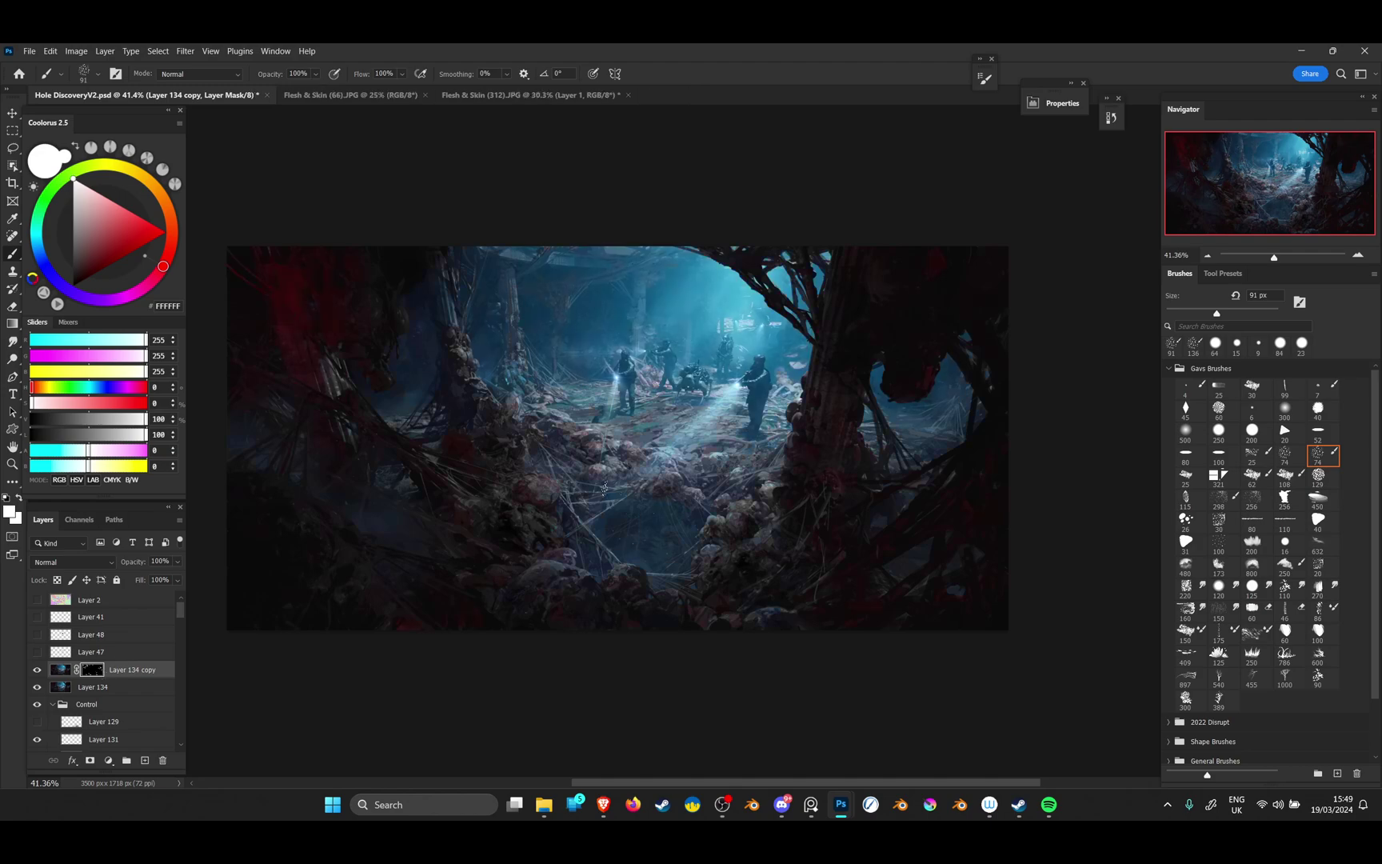
scroll(622, 477, "up", 2)
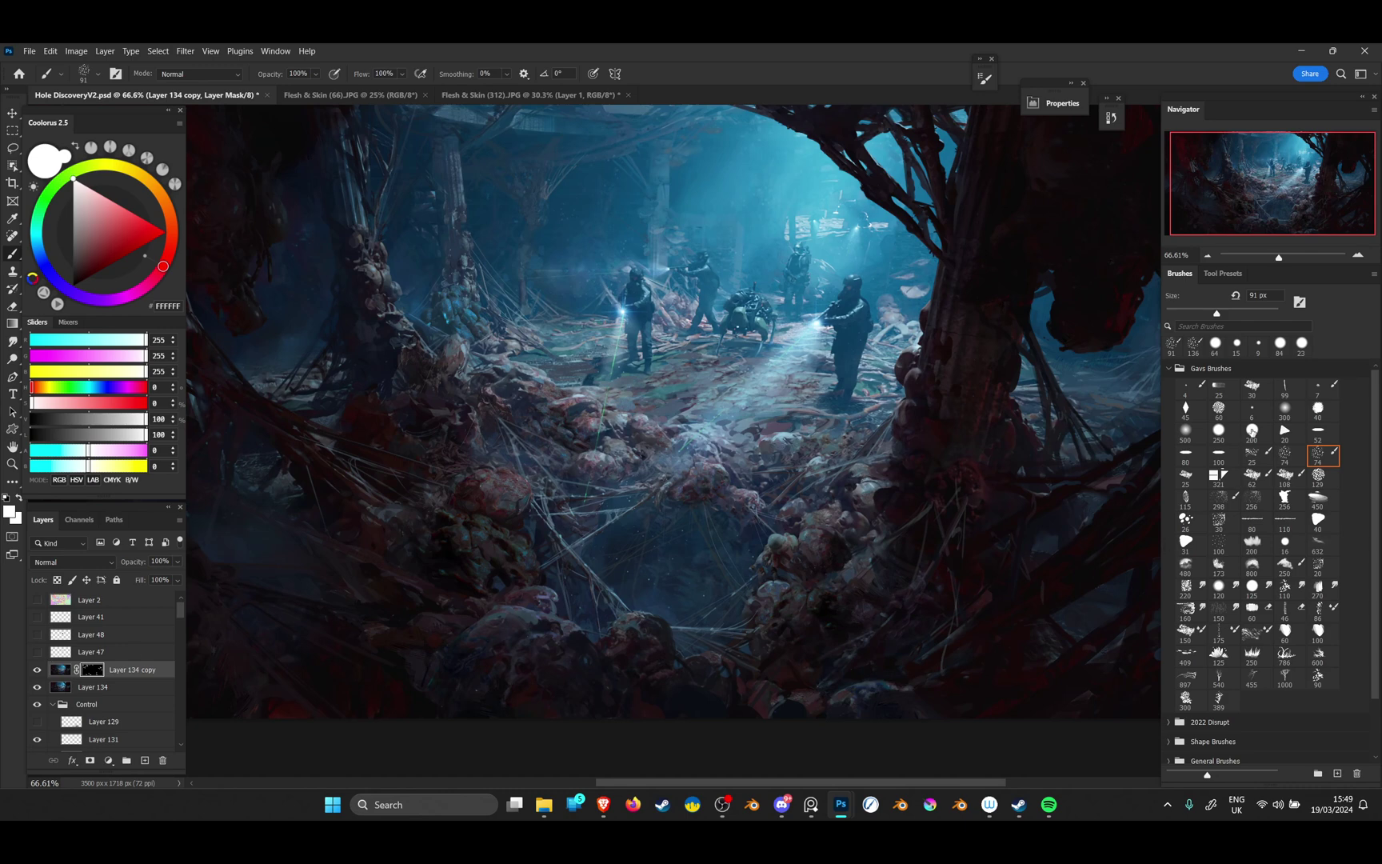
left_click(1253, 431)
key("ctrl+z")
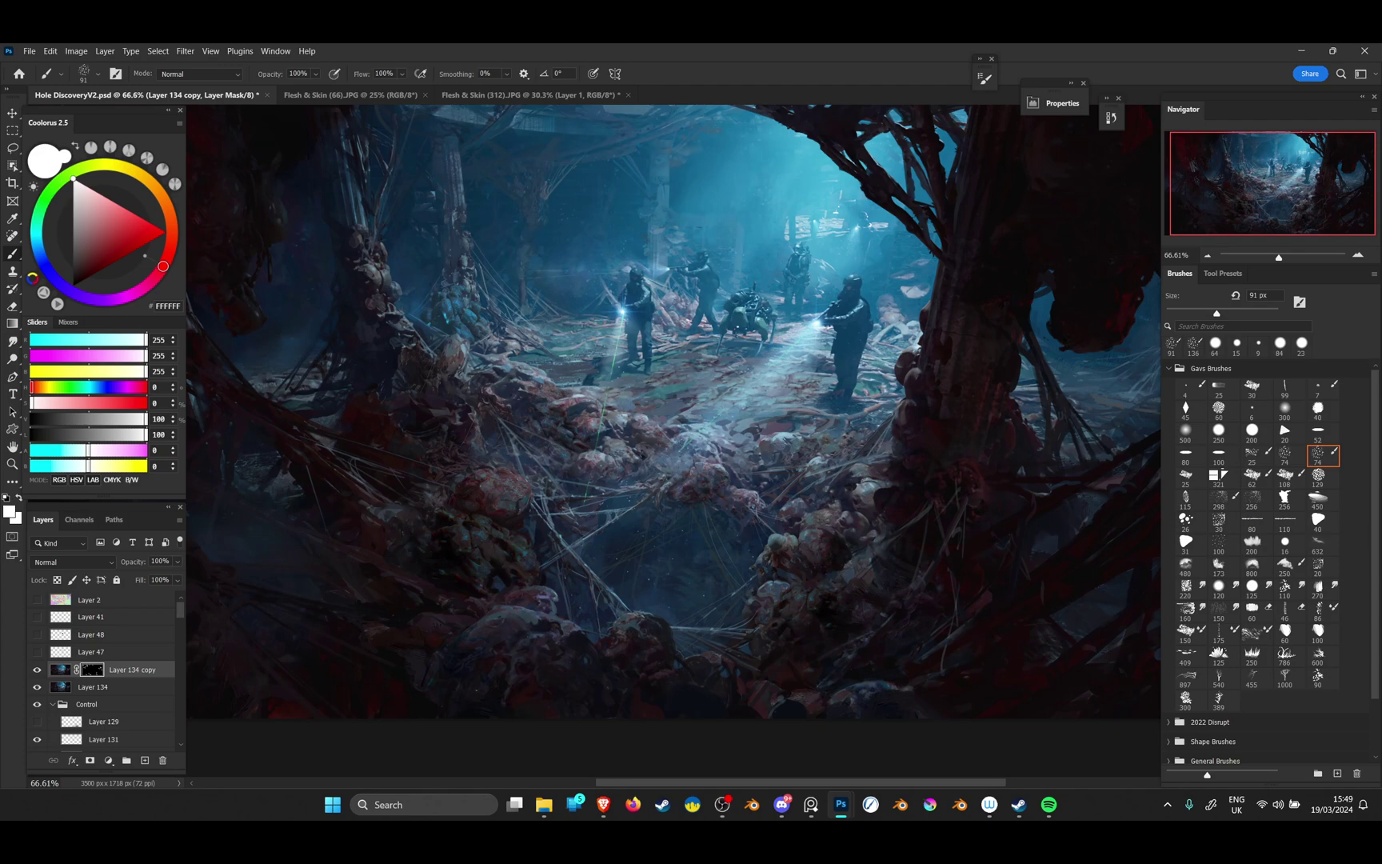